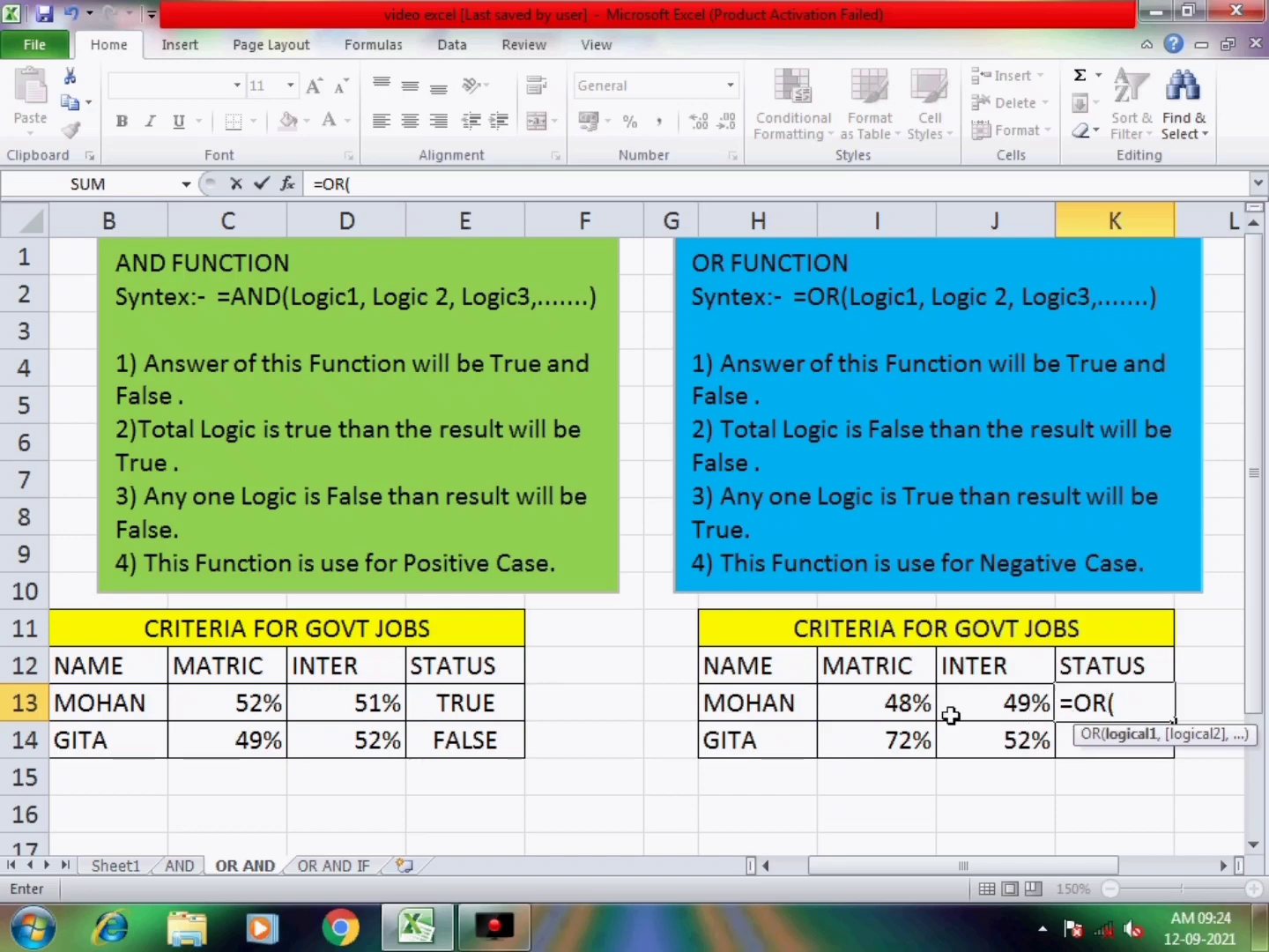
- Complete the OR formula in K13 with the conditions I13>=50% and J13>=50%, and fill it down to K14
left_click(909, 701)
type(">")
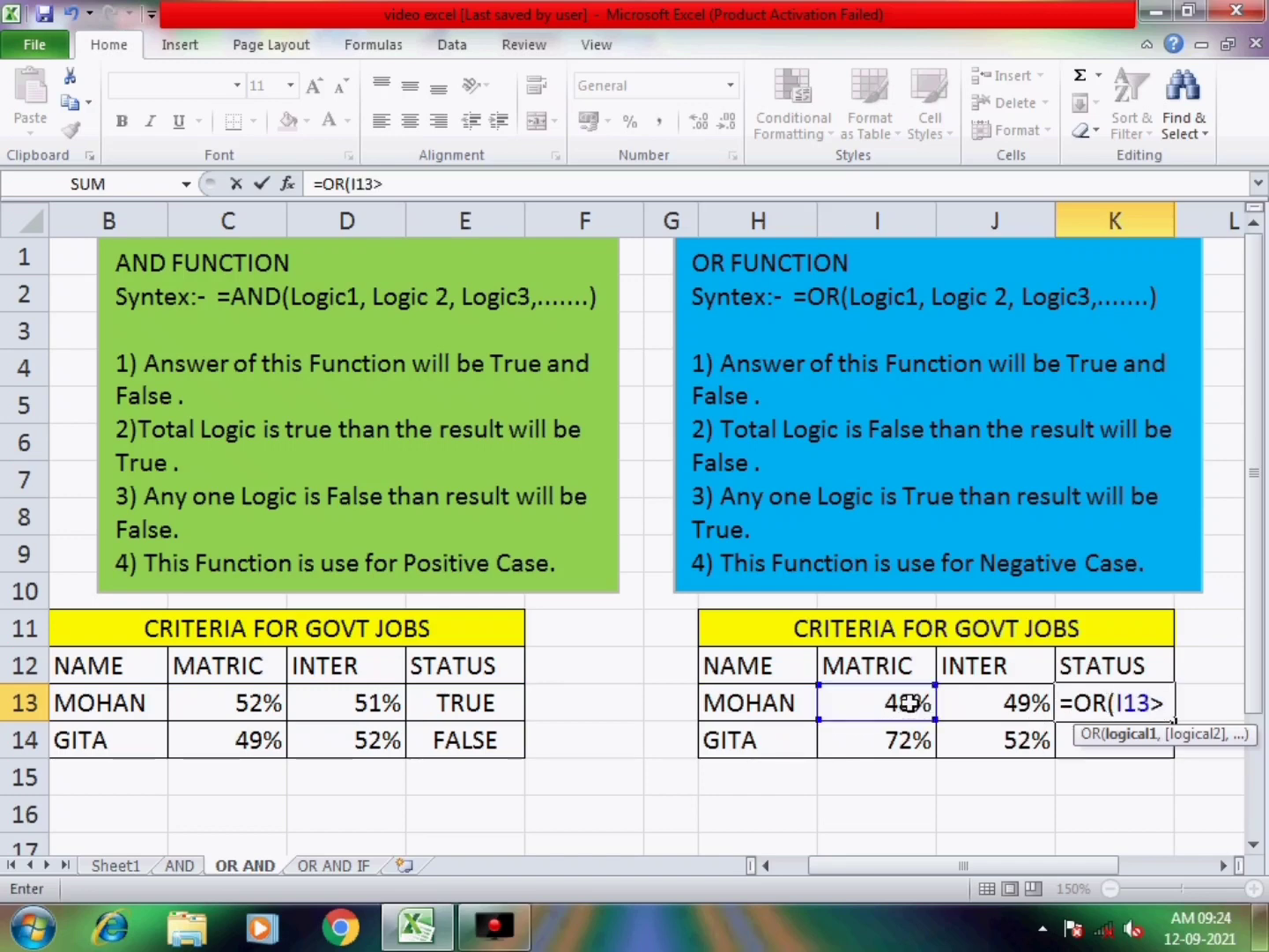
type("=50")
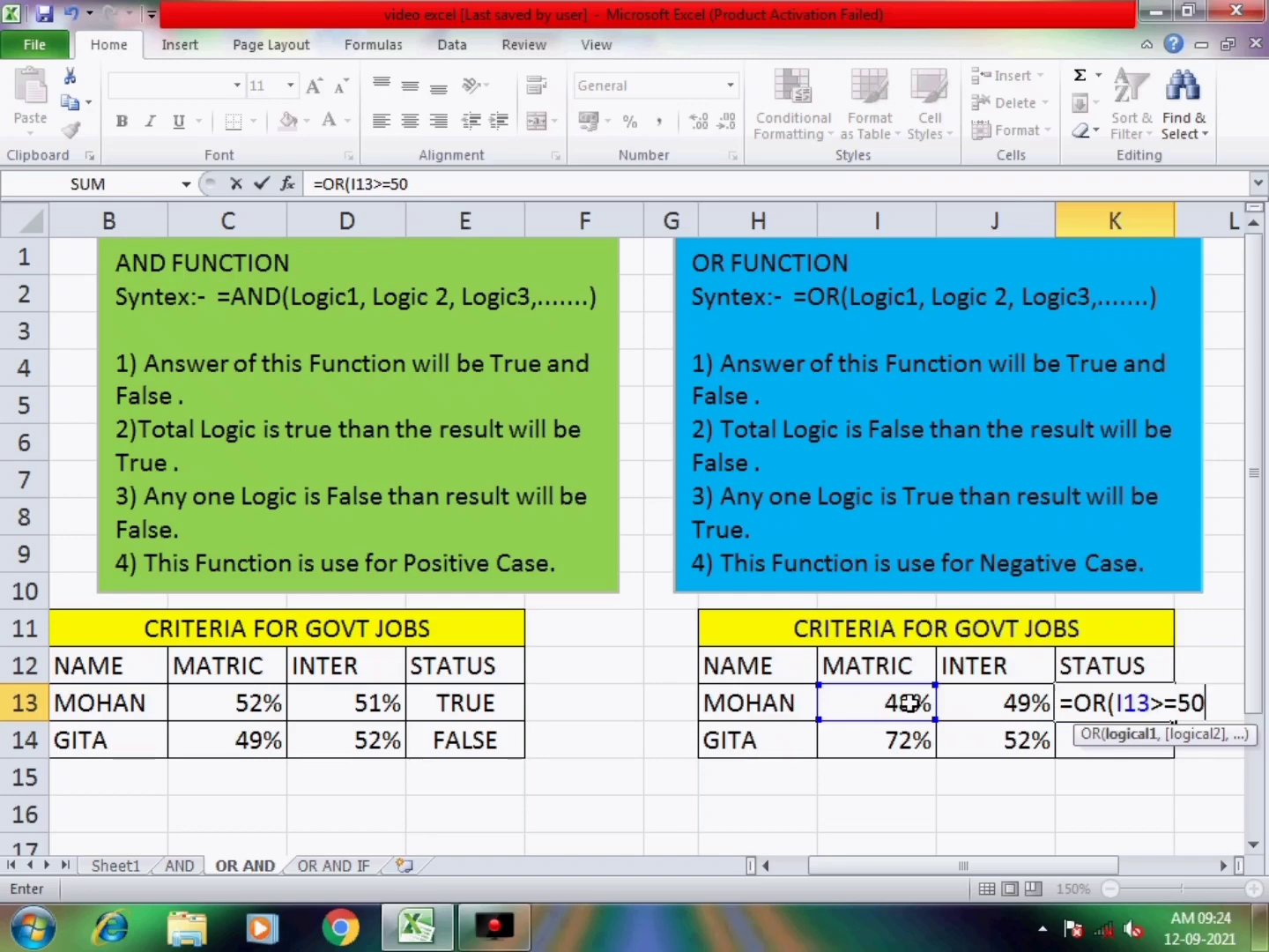
type("%,")
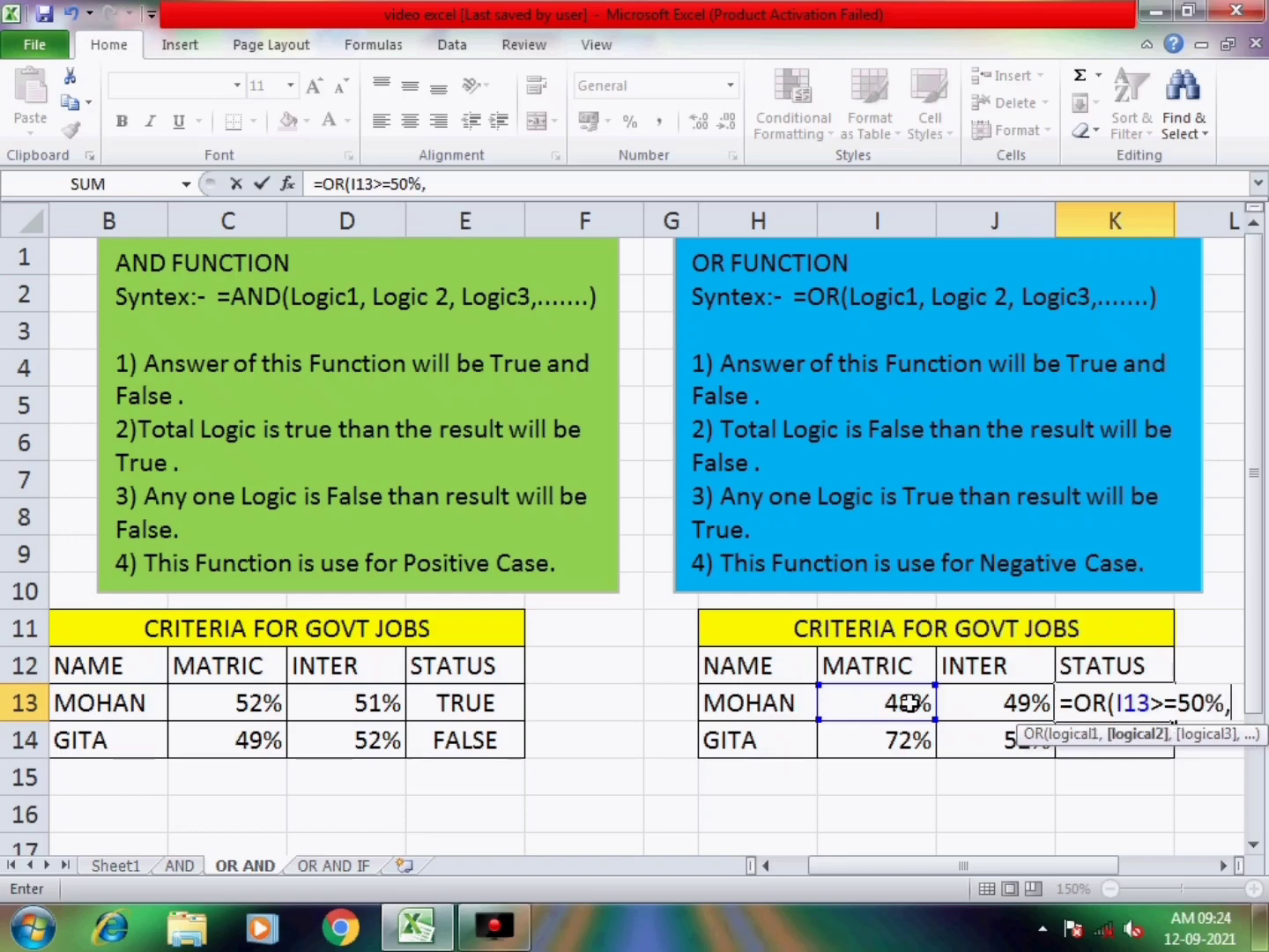
left_click(1009, 705)
type(">=50")
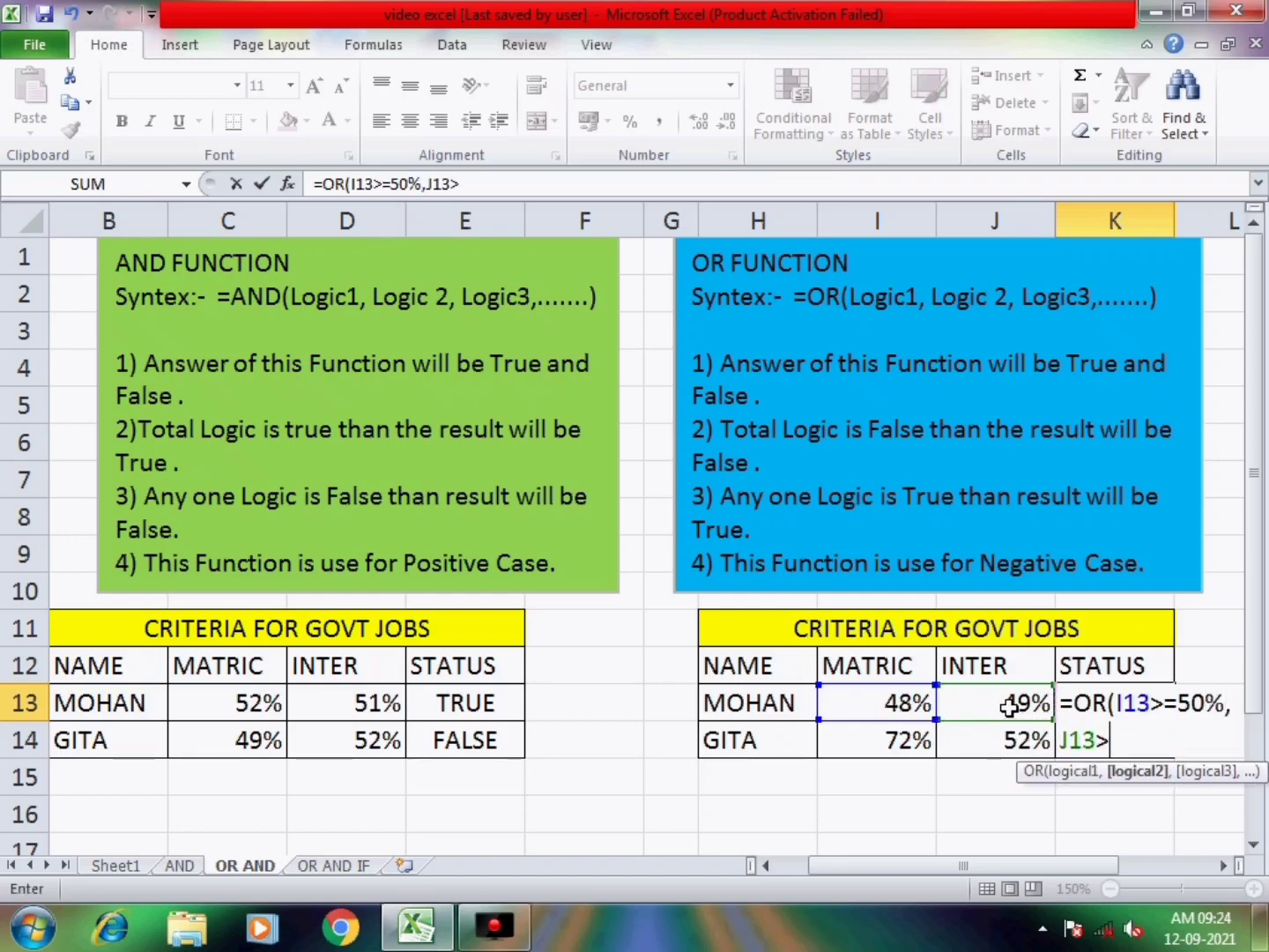
type("%)")
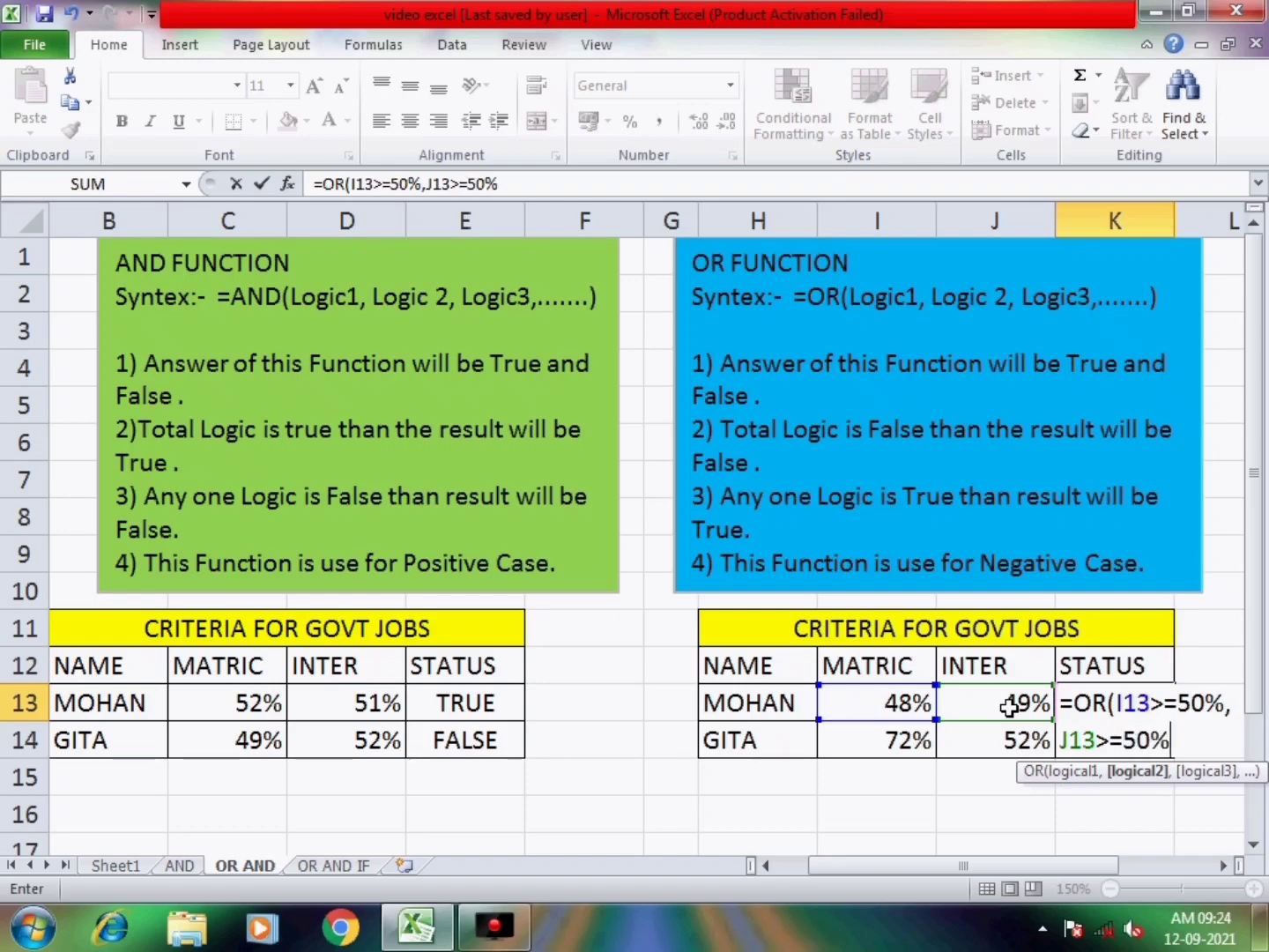
key("Return")
left_click(1143, 709)
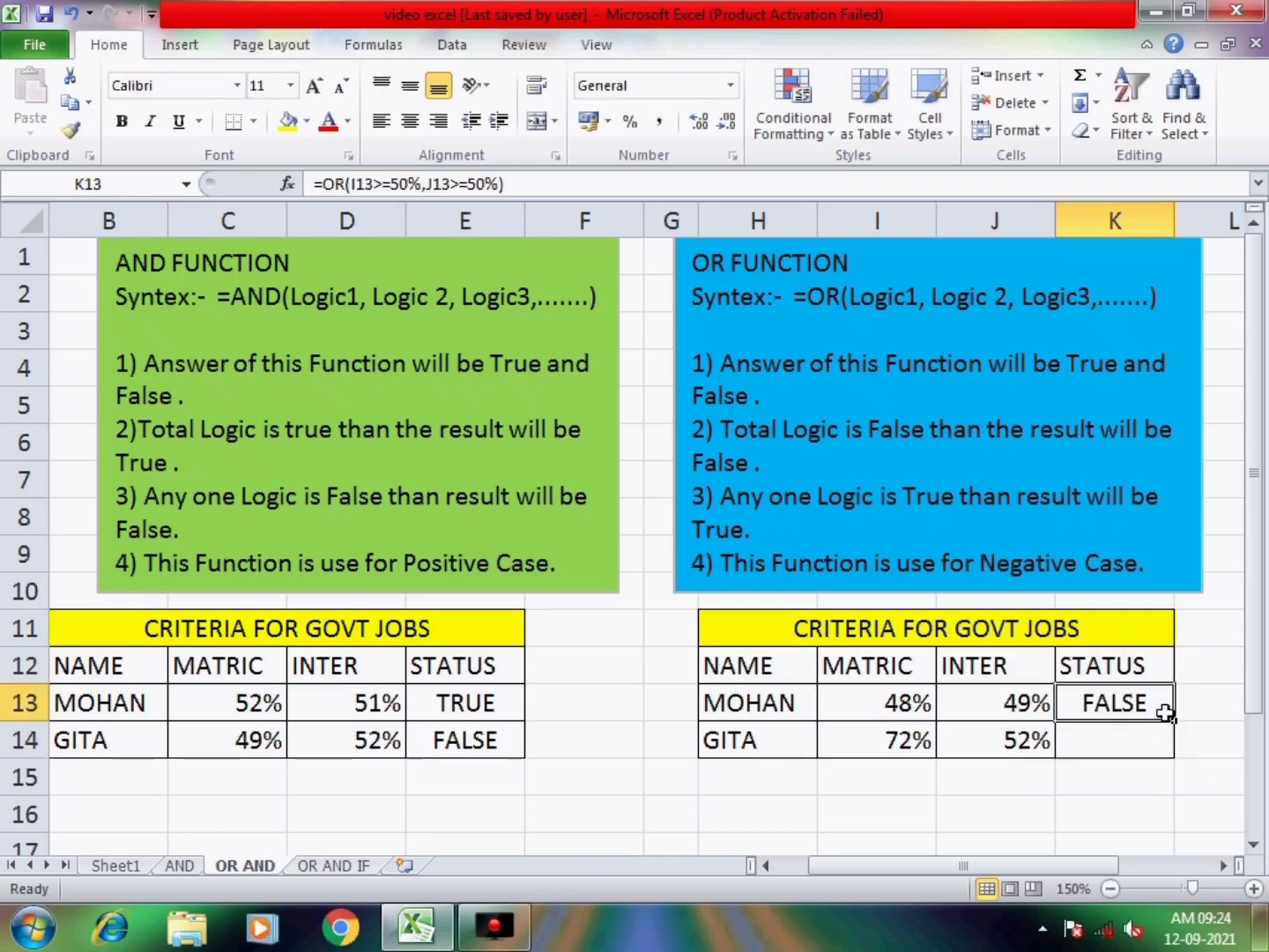
left_click_drag(1174, 721, 1155, 734)
- Set the INTER mark in J13 to 50% and the MATRIC mark in I14 to 49%
left_click(1000, 714)
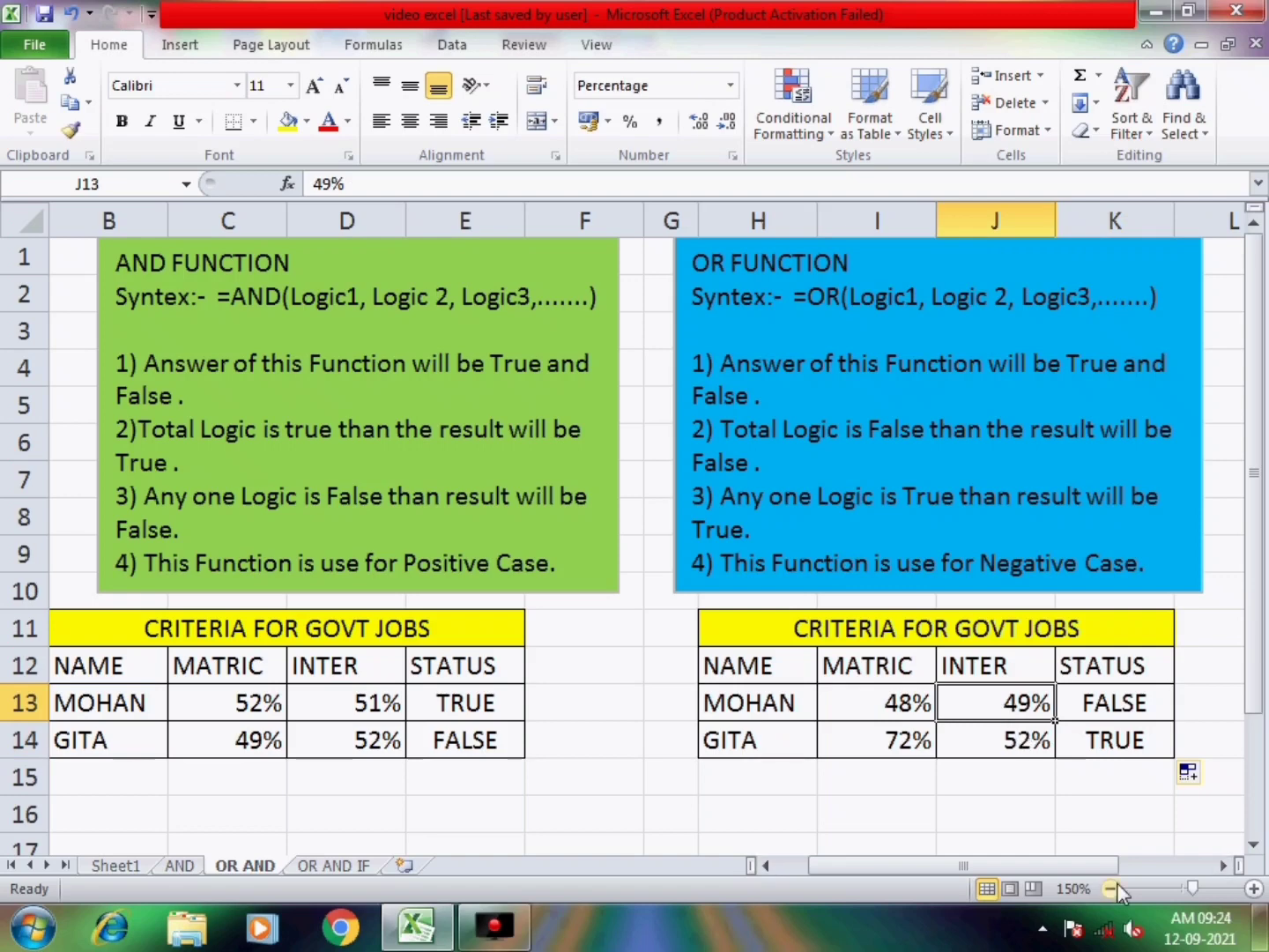
type("50")
key("Return")
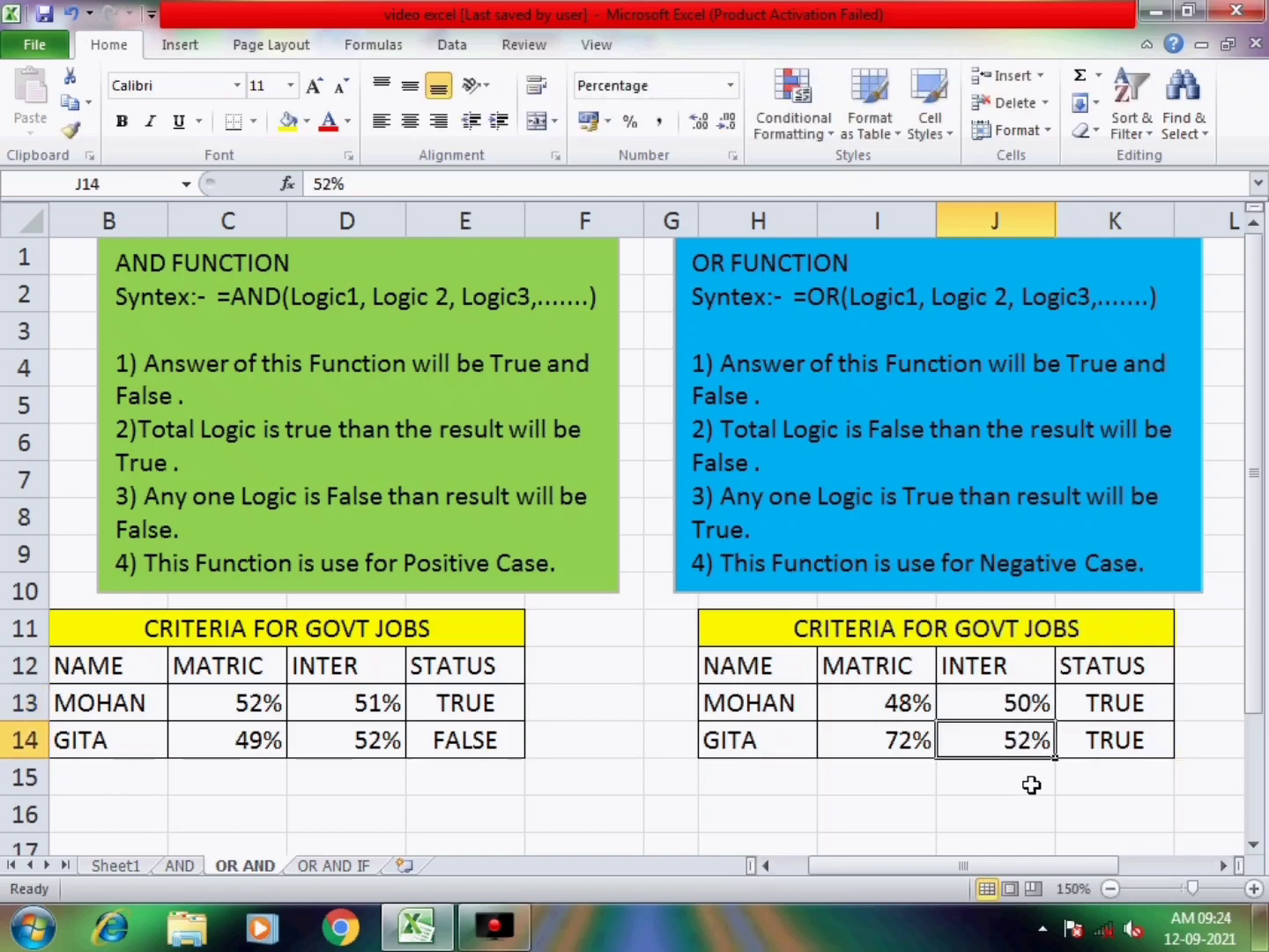
left_click(893, 745)
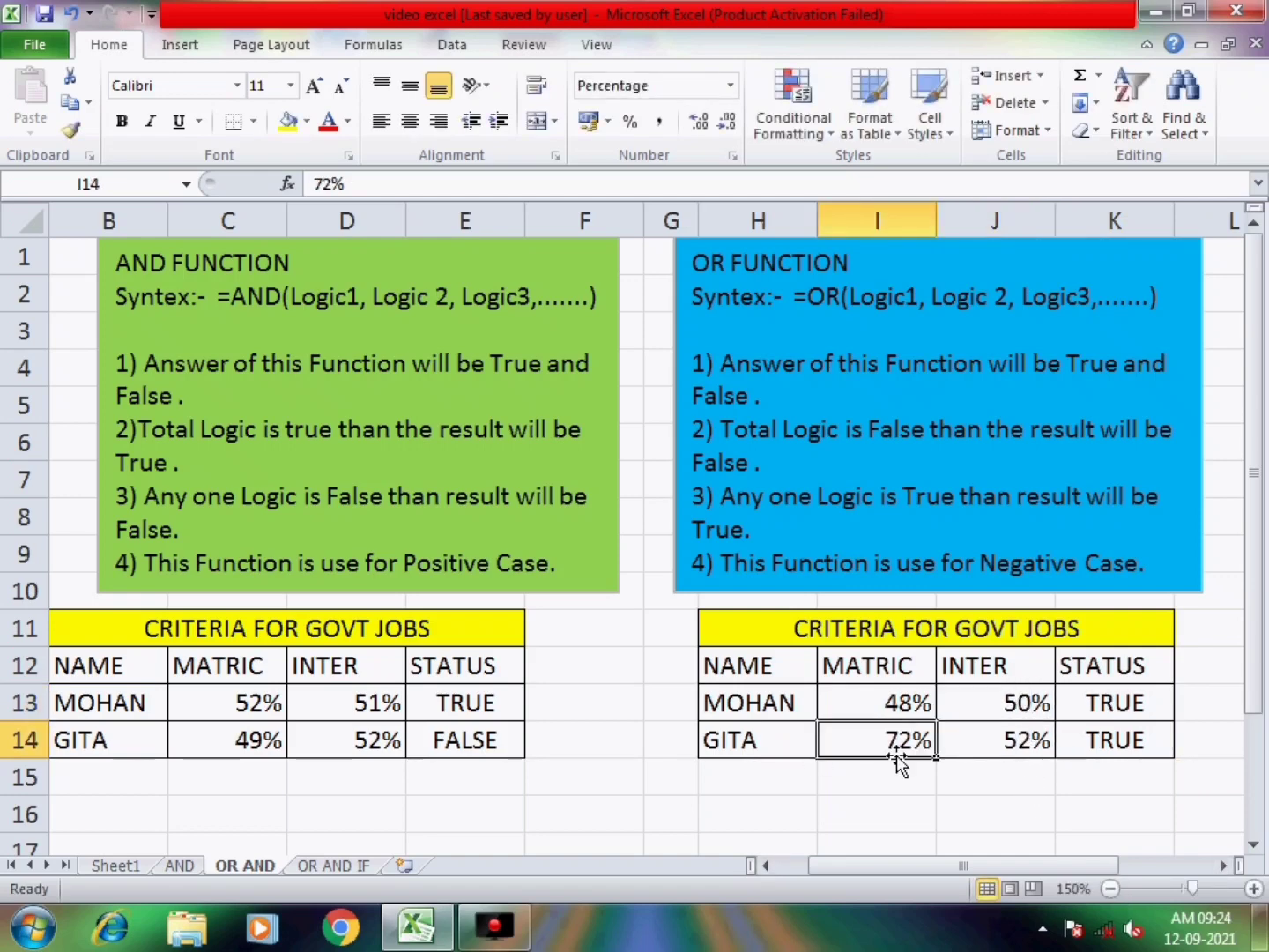
type("49")
key("Return")
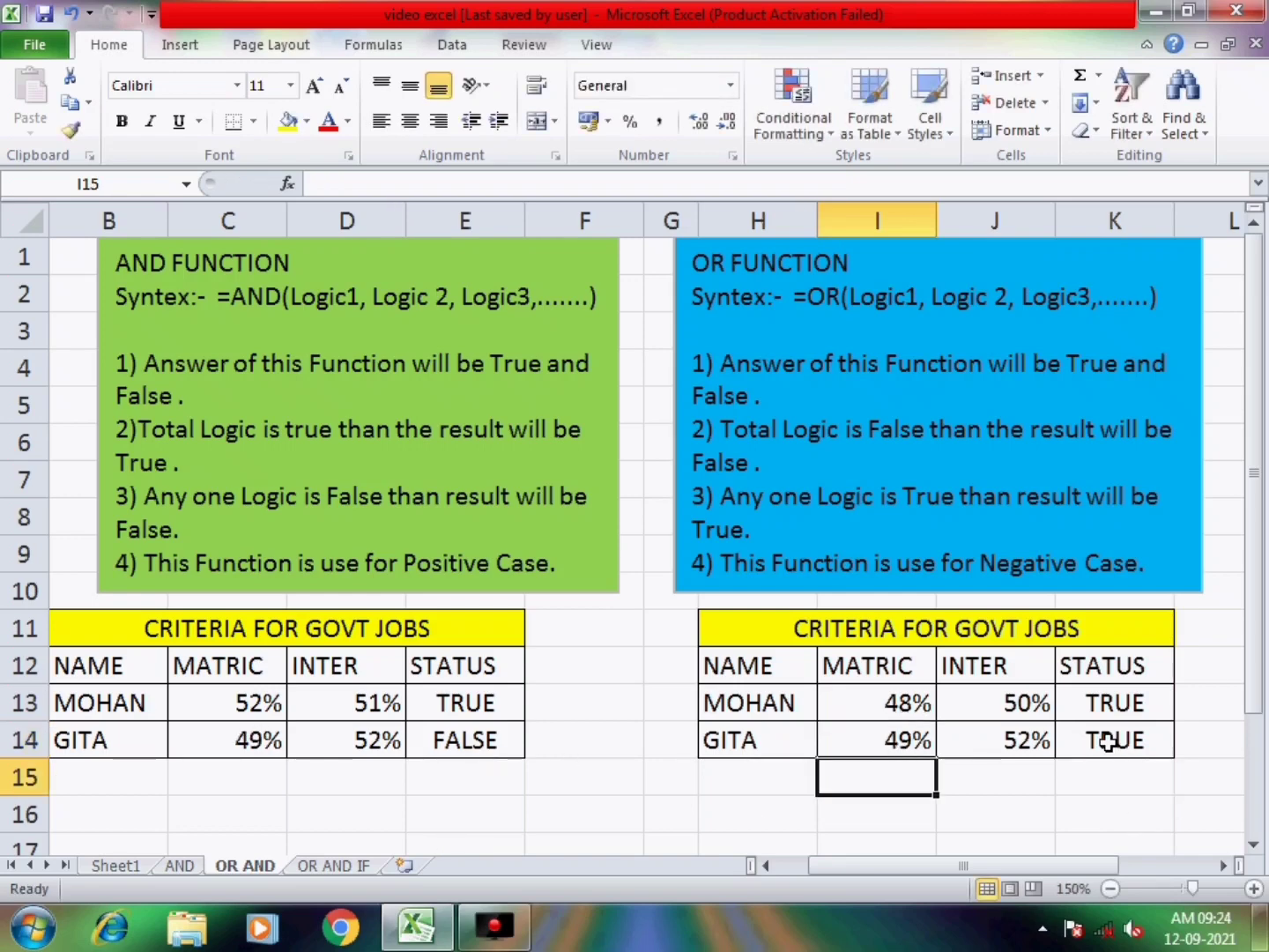
- Review rule 3 in the OR FUNCTION notes and in the AND FUNCTION notes against the mark in J14
left_click(1025, 749)
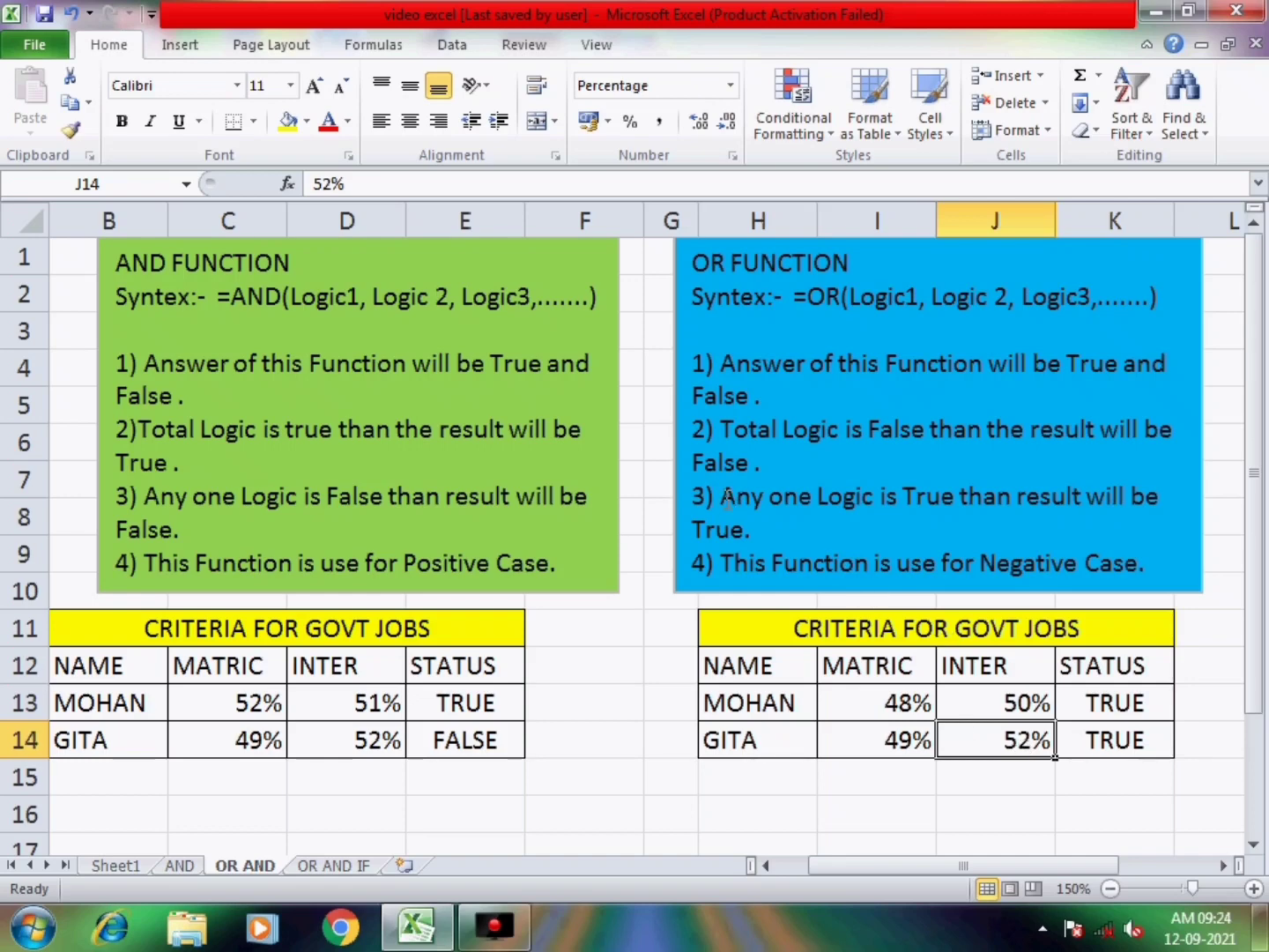
left_click_drag(727, 498, 883, 498)
left_click(754, 529)
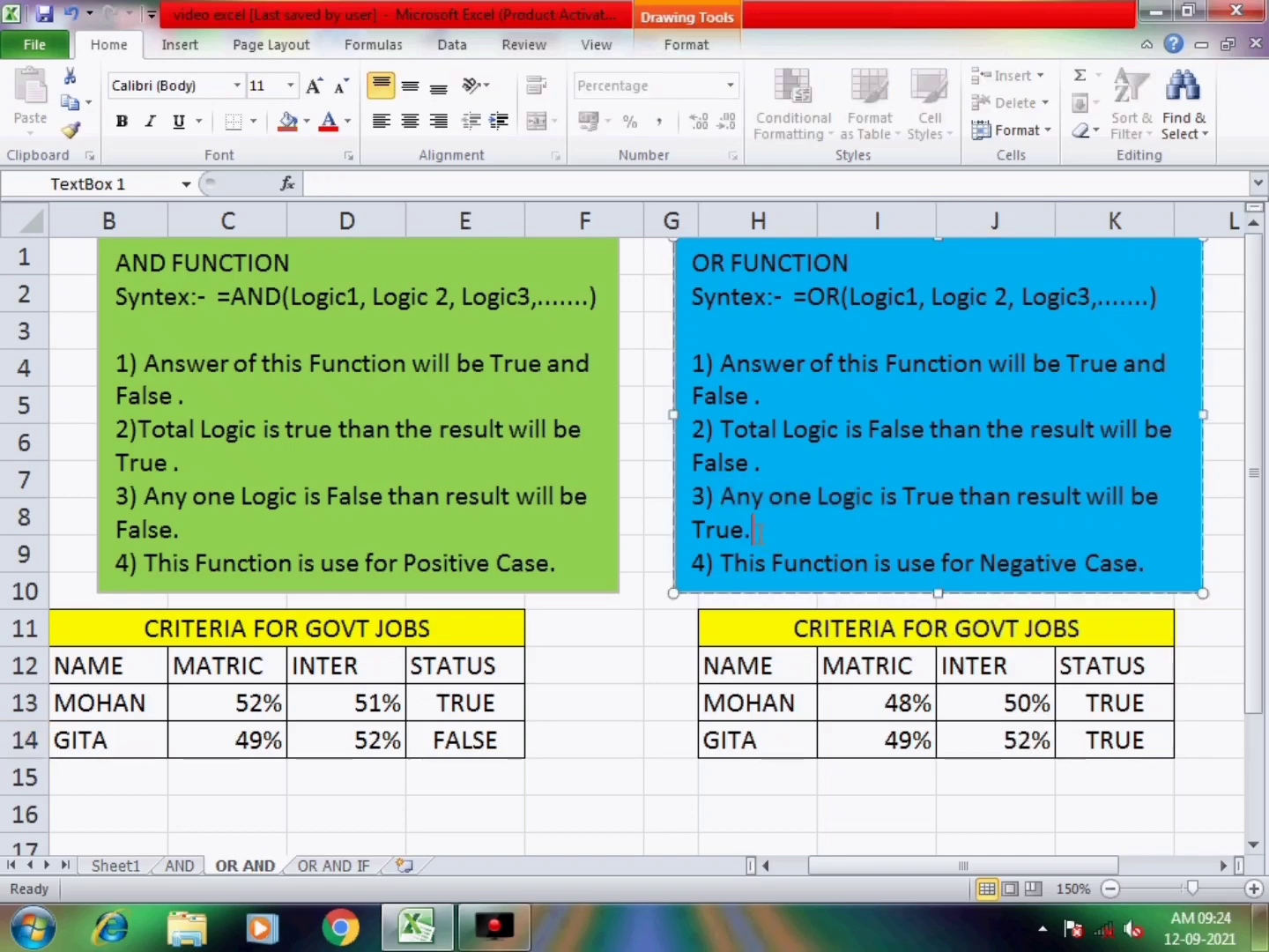
left_click_drag(131, 497, 390, 499)
left_click(177, 498)
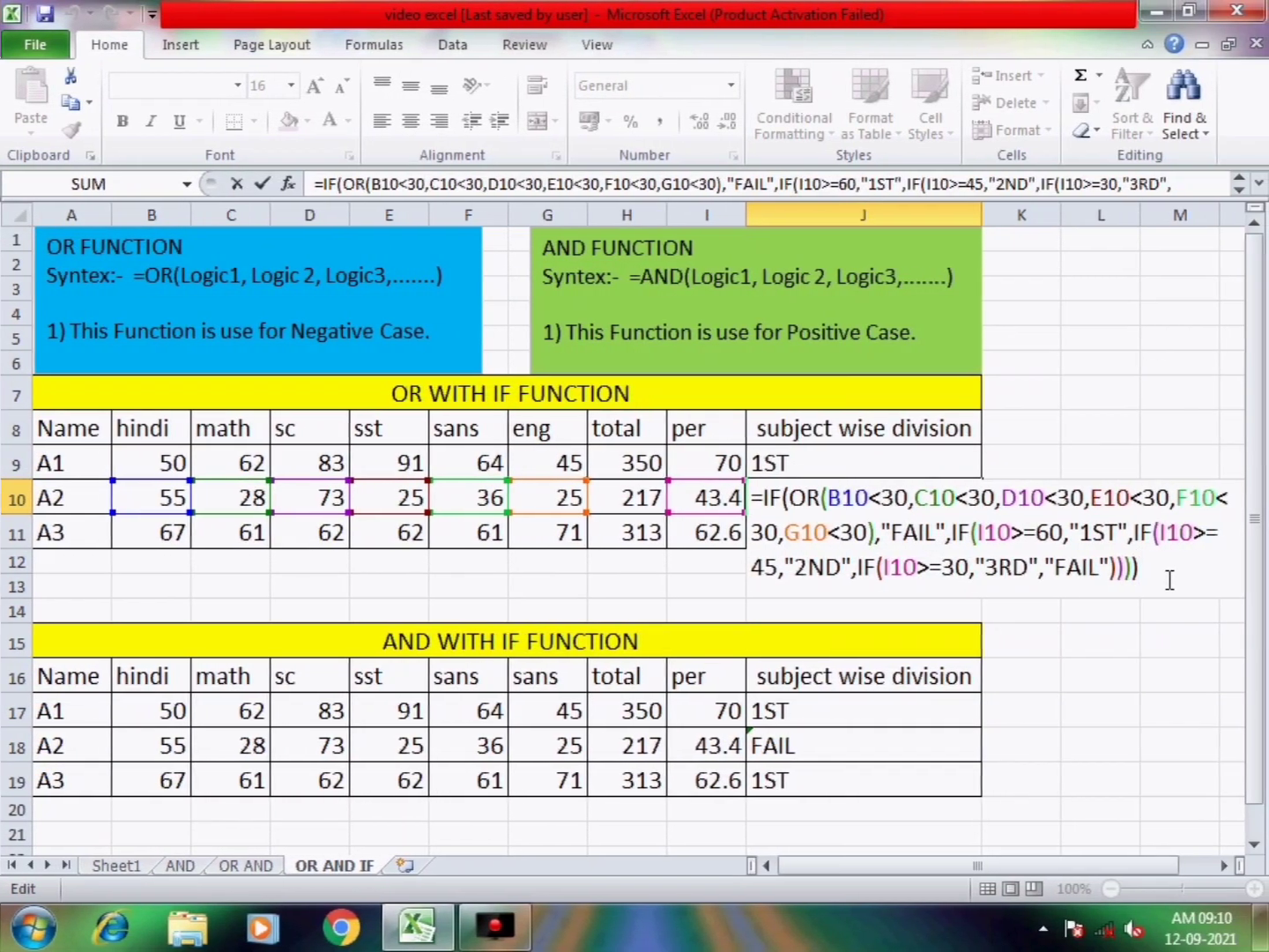
- Close the J10 formula and clear cells J9:J13 under subject wise division in the OR WITH IF FUNCTION table
key("Return")
left_click_drag(850, 511, 838, 572)
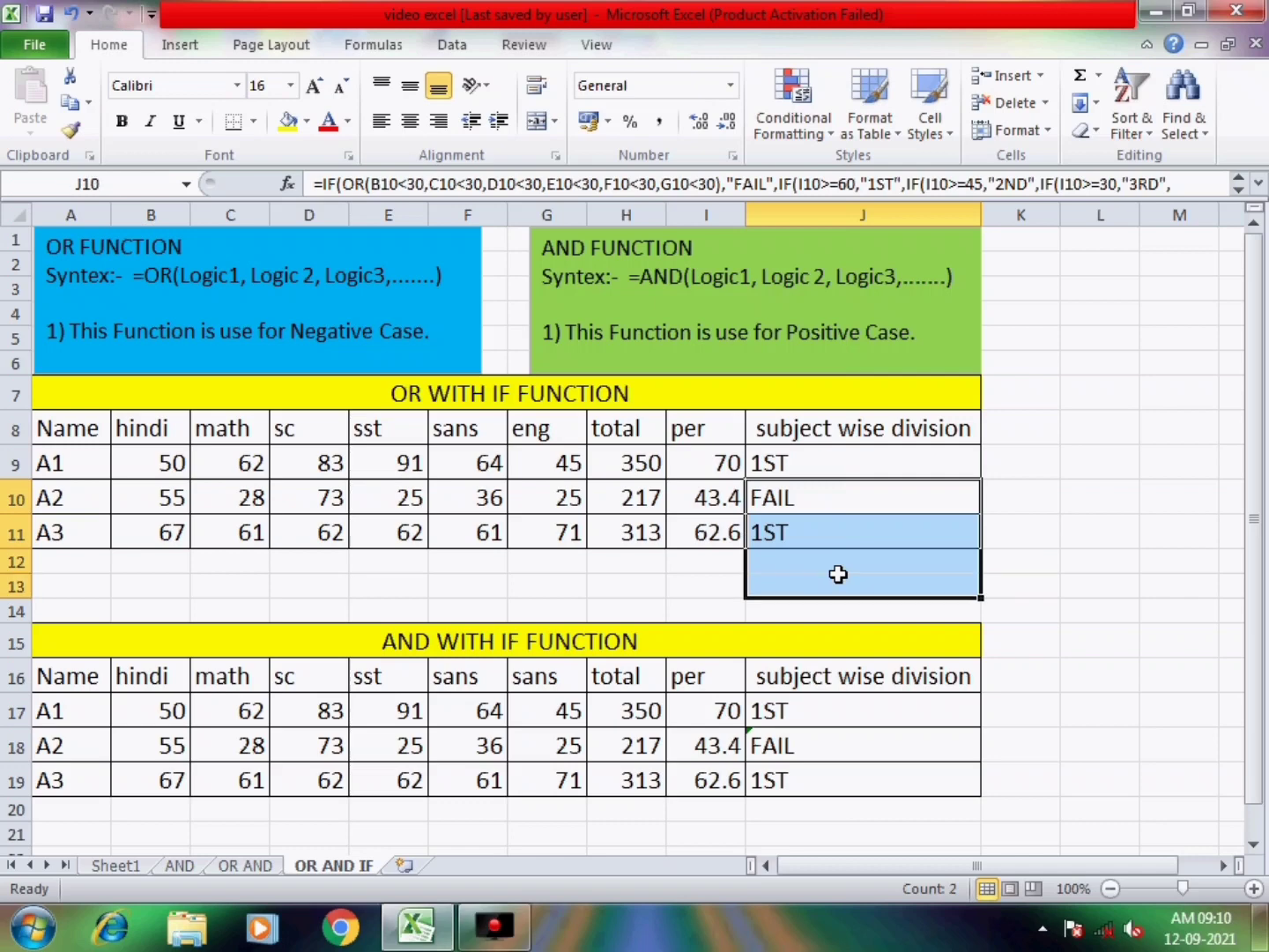
key("Delete")
left_click(829, 476)
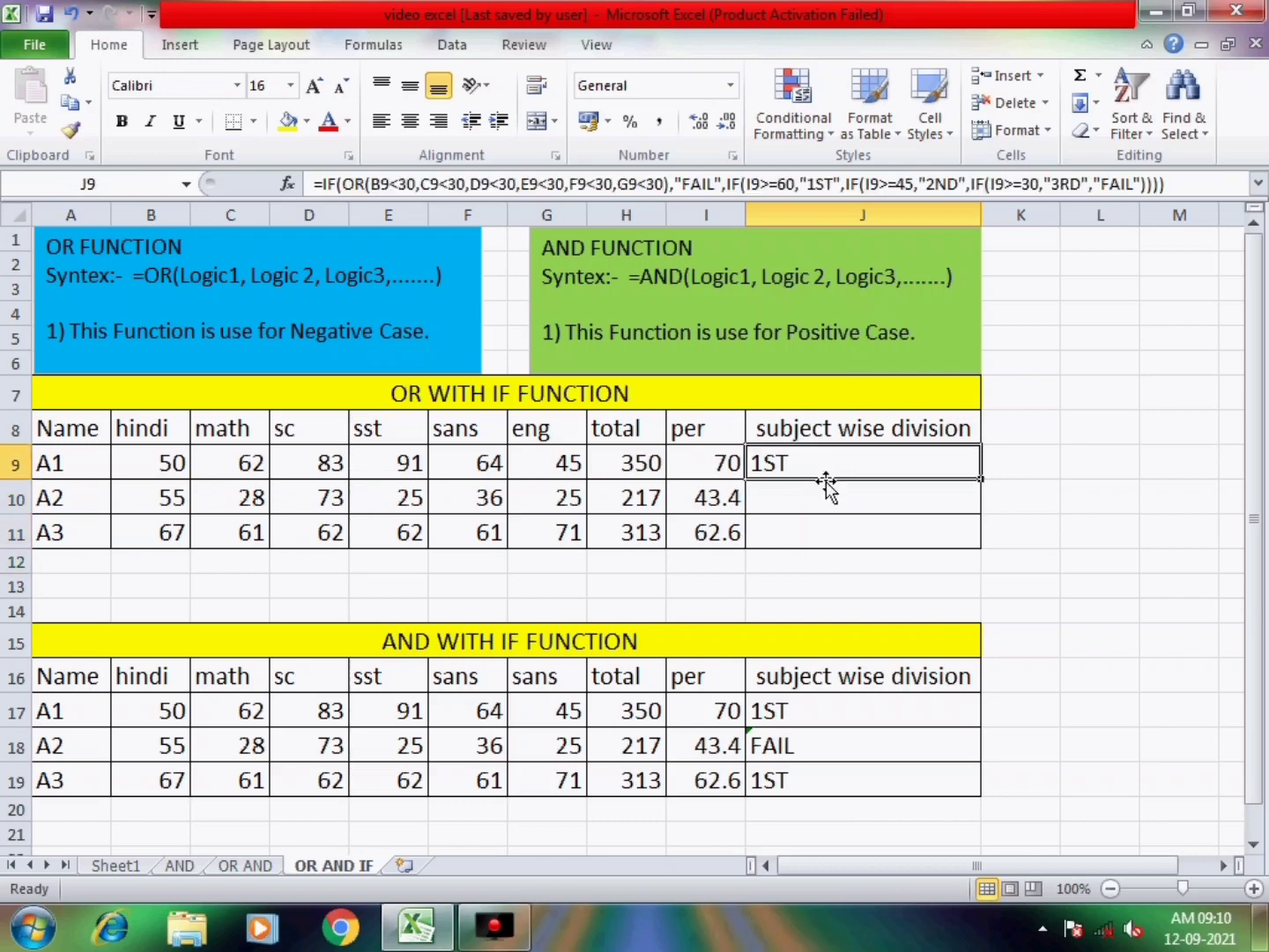
double_click(827, 482)
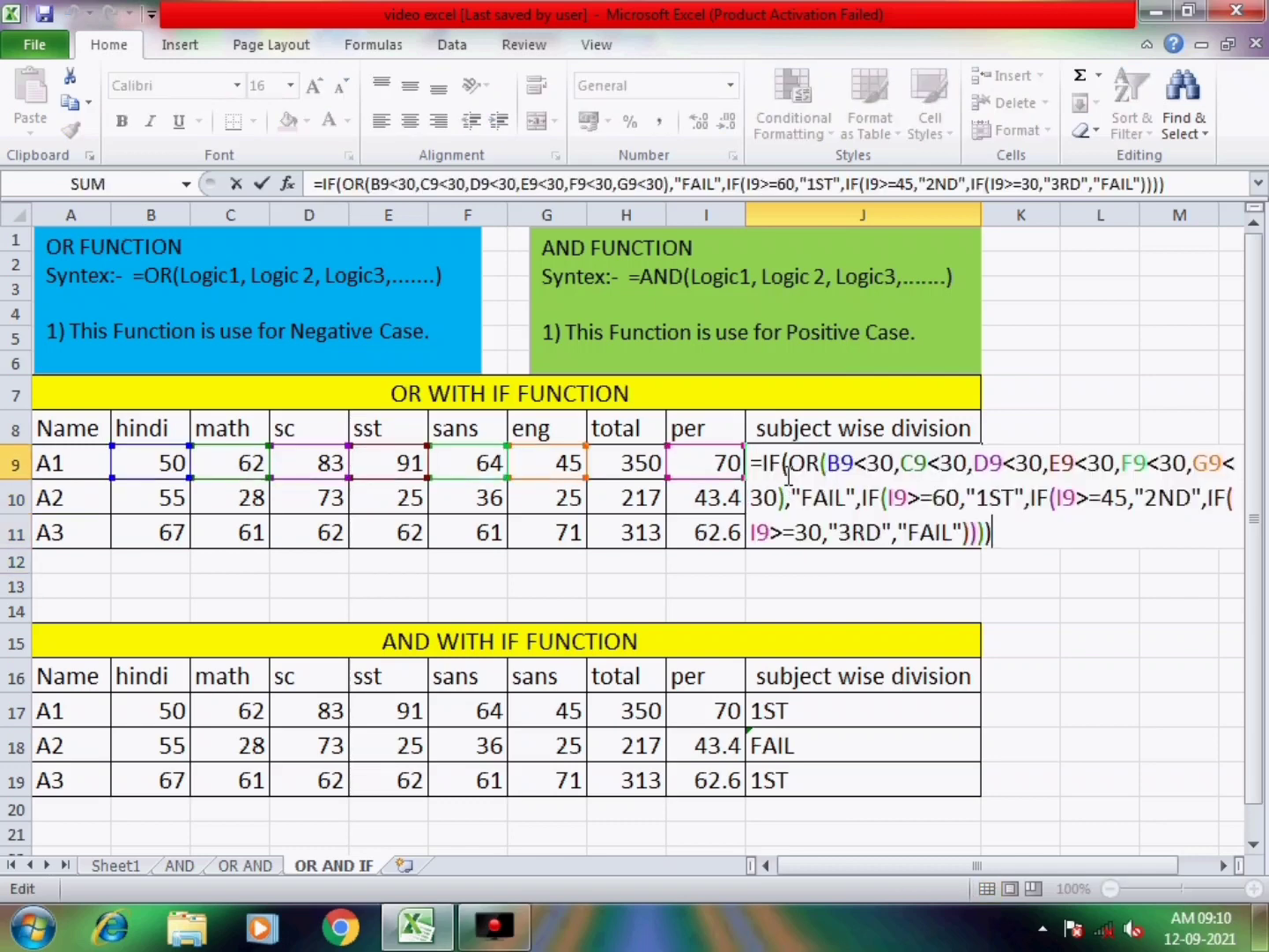
key("Return")
left_click(787, 477)
key("Delete")
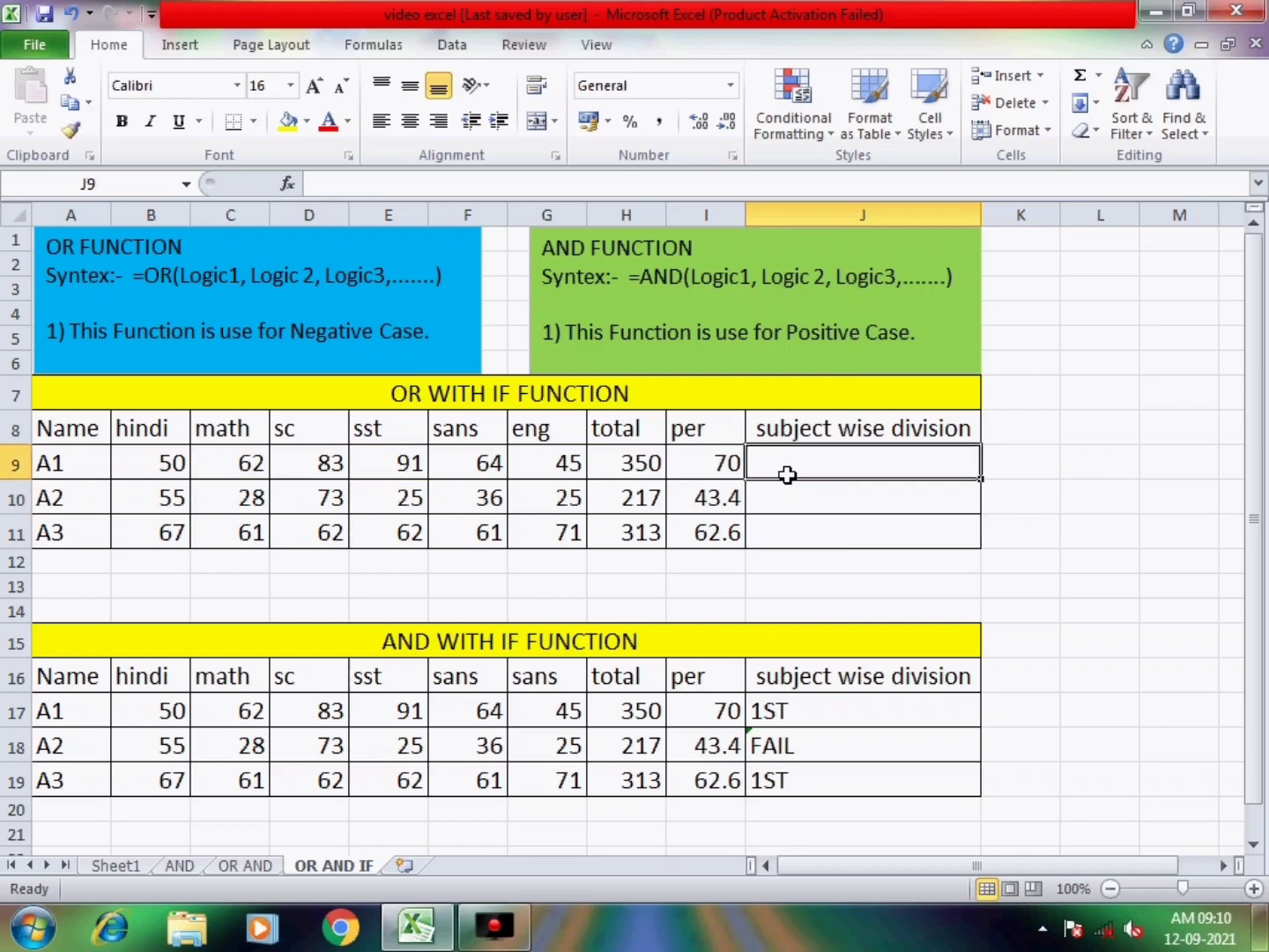
- Begin an IF formula in J9 with a nested OR whose first condition is B9<30
type("=ir")
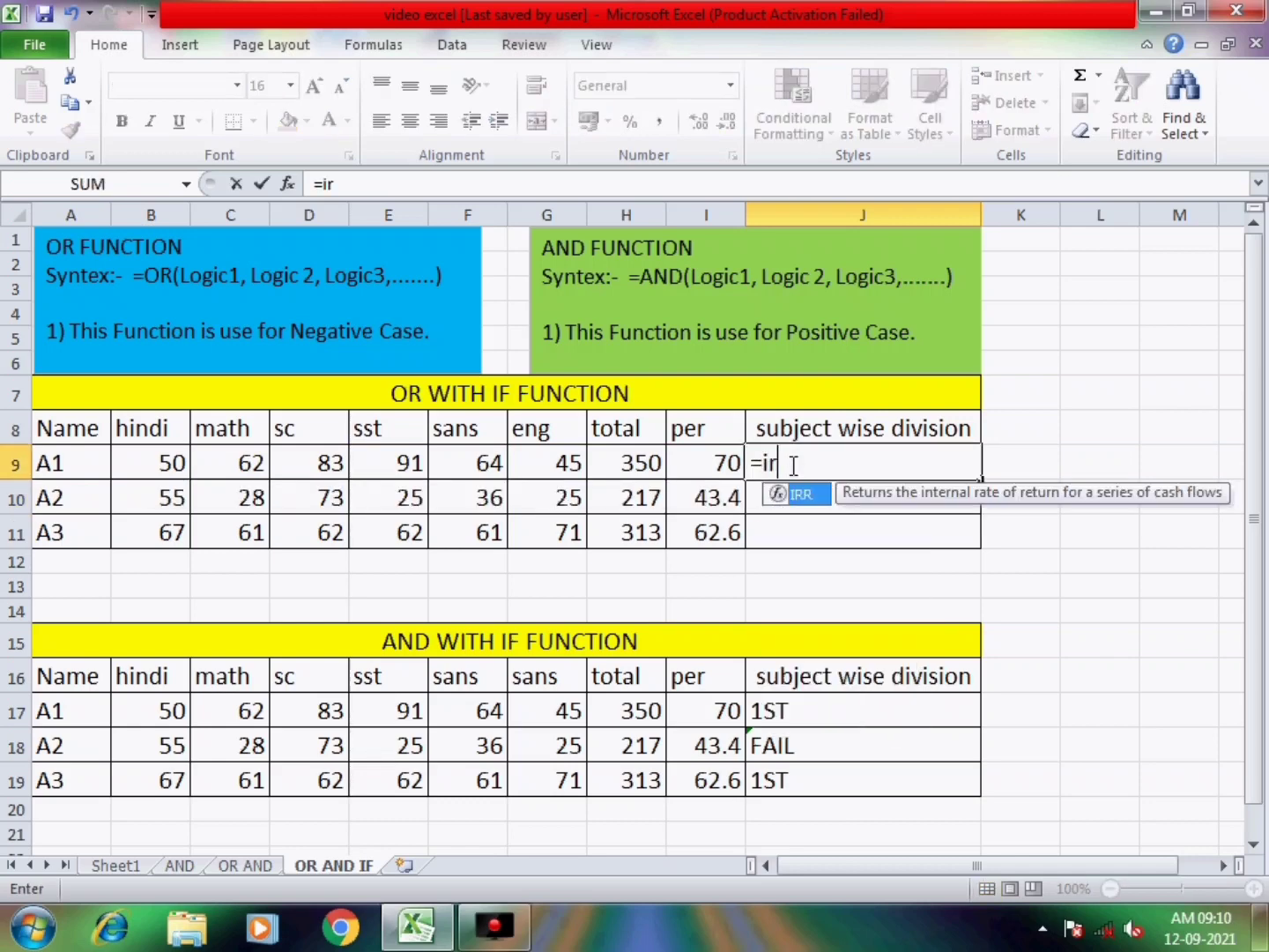
key("BackSpace")
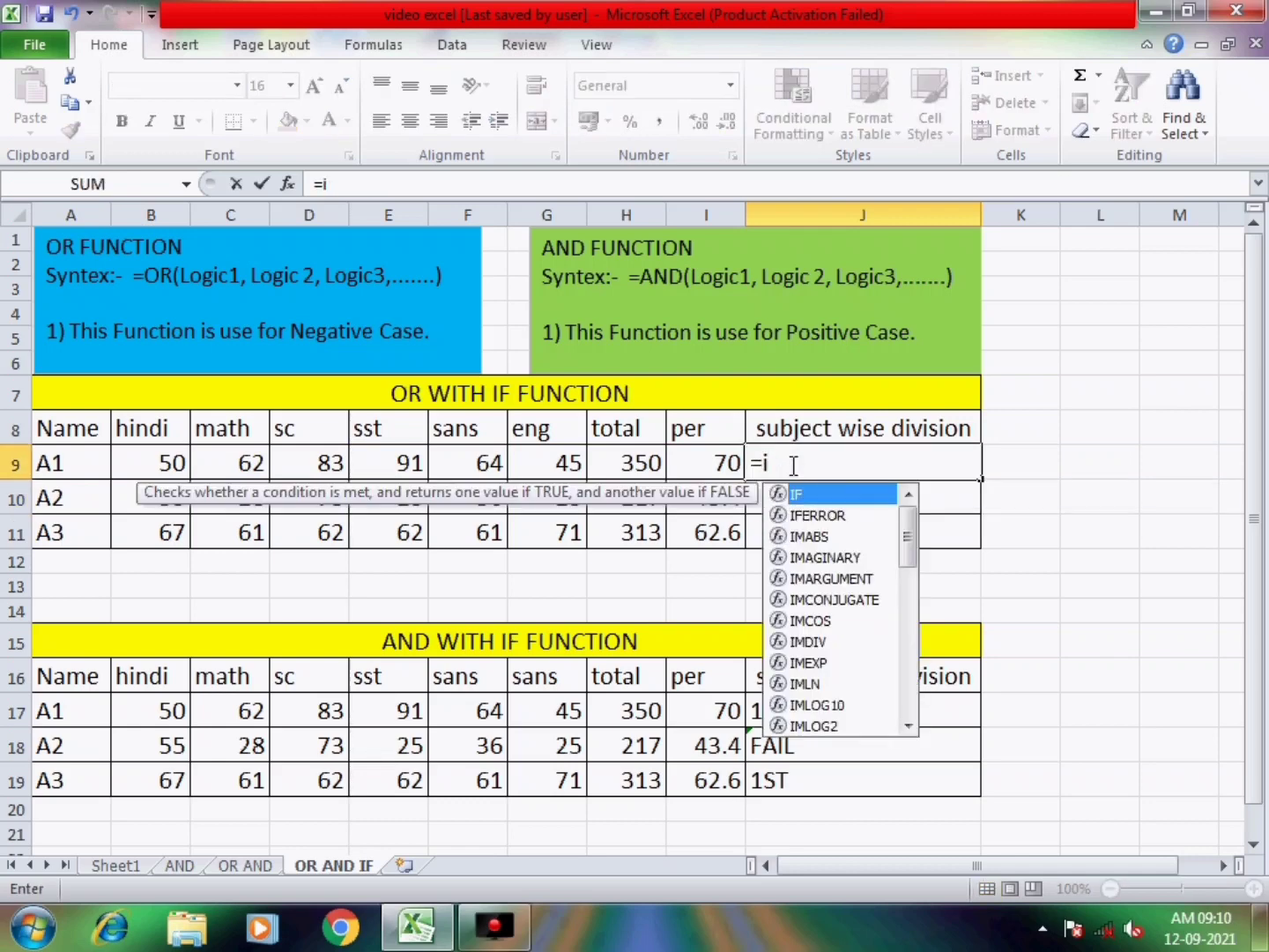
type("f")
key("Tab")
type("or")
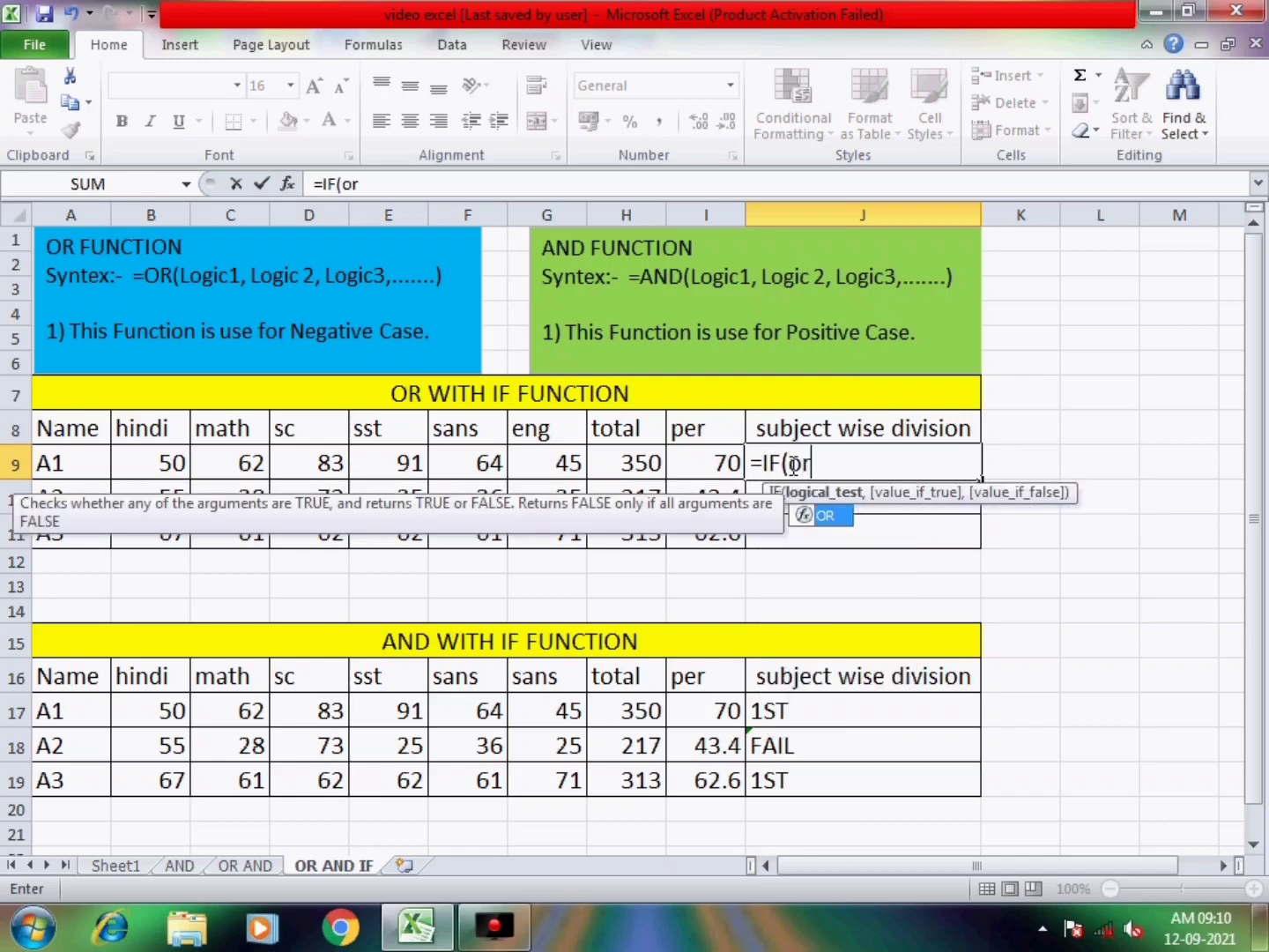
key("Tab")
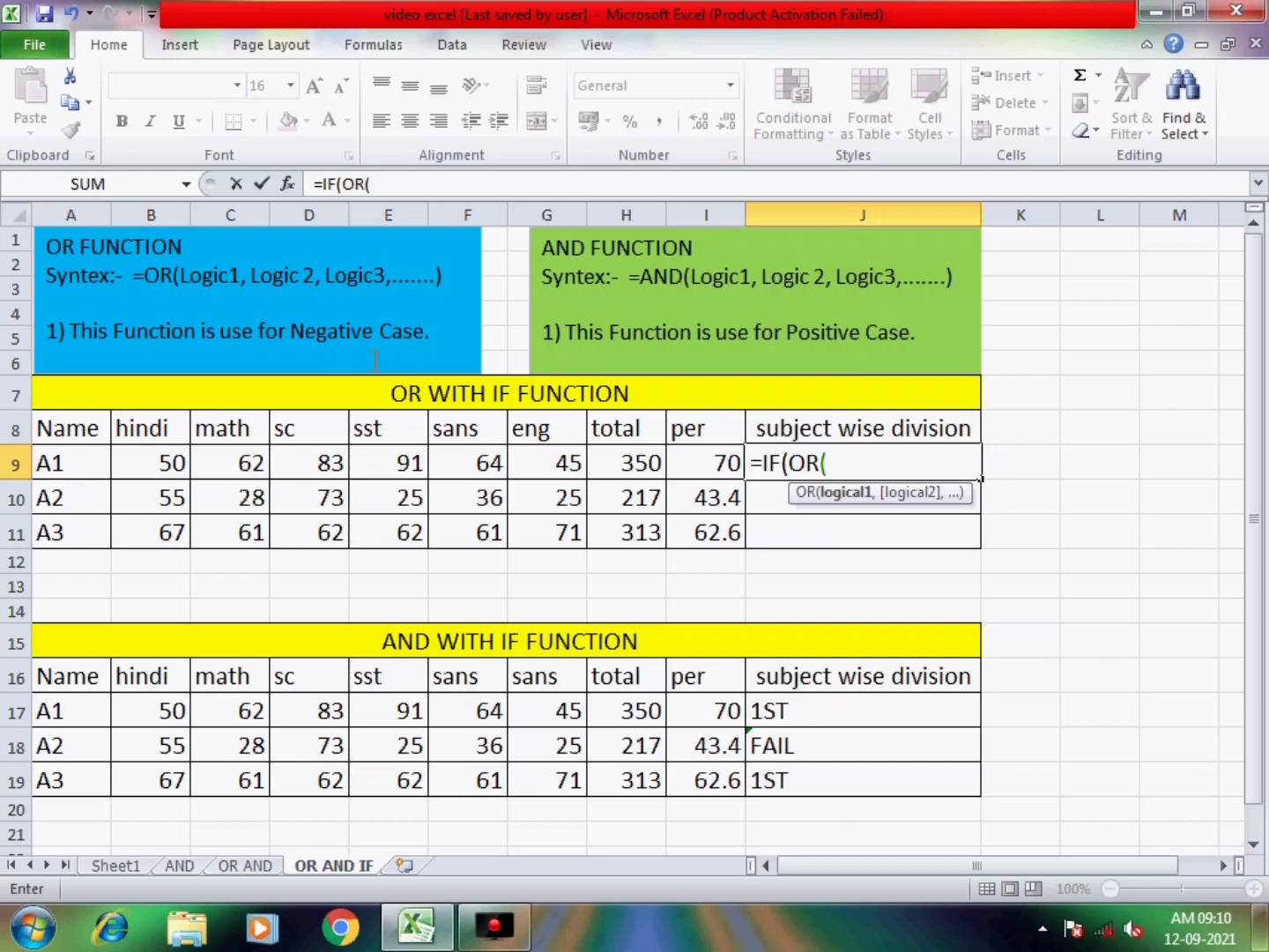
left_click(168, 463)
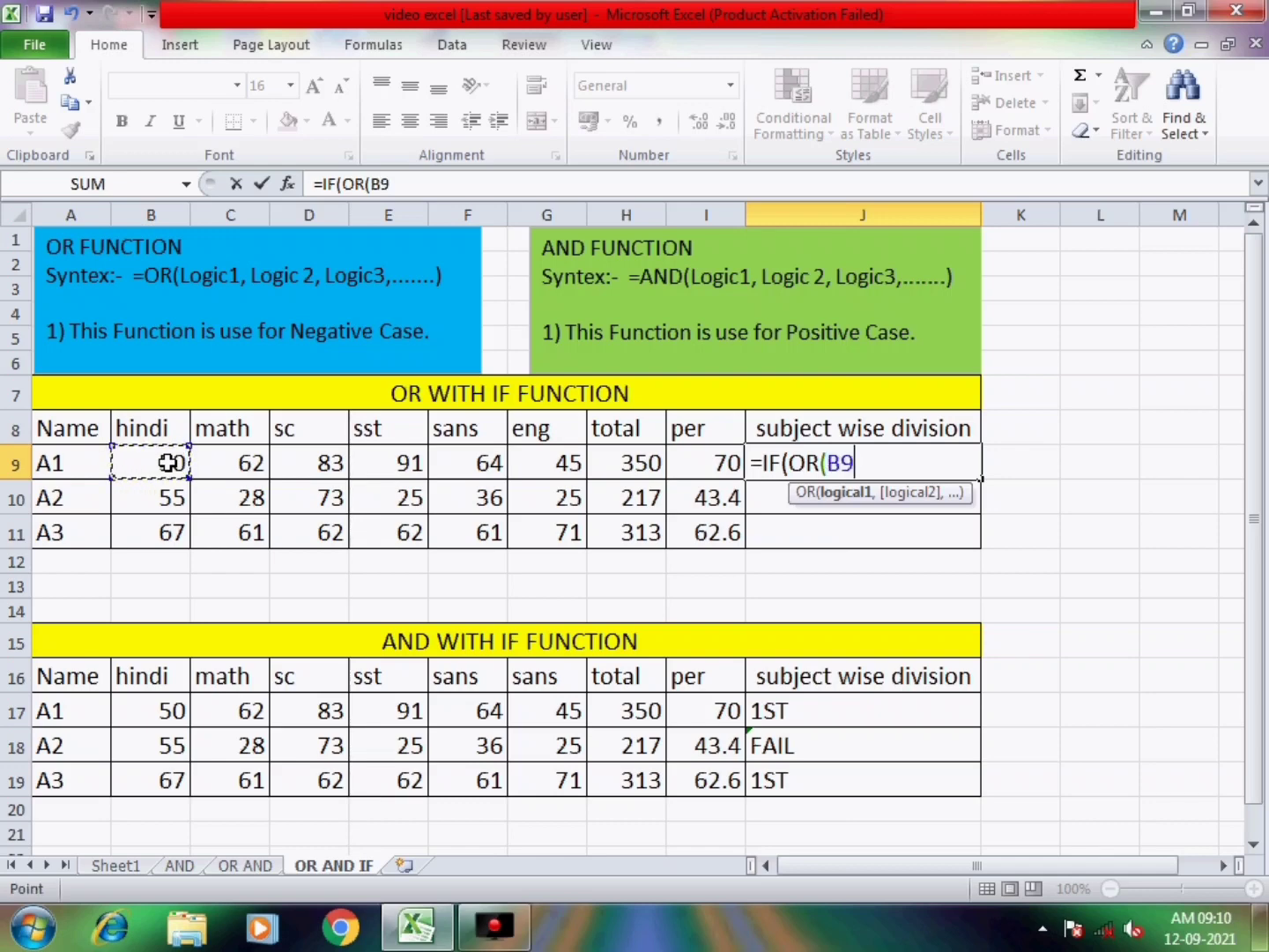
type("<30")
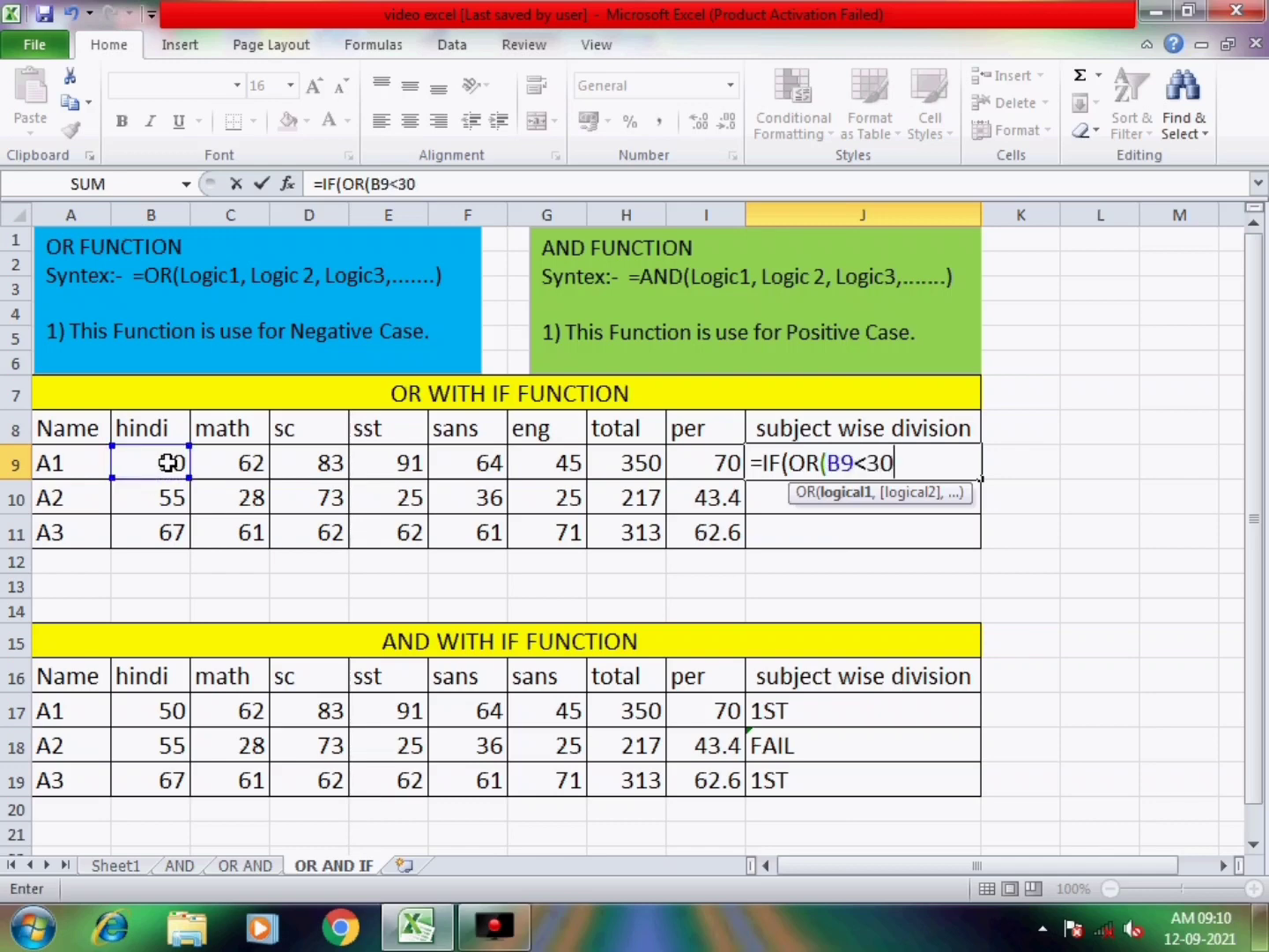
- Add the conditions C9<30 and D9<30 to the OR test in the J9 formula
type(",")
left_click(241, 469)
type("<3")
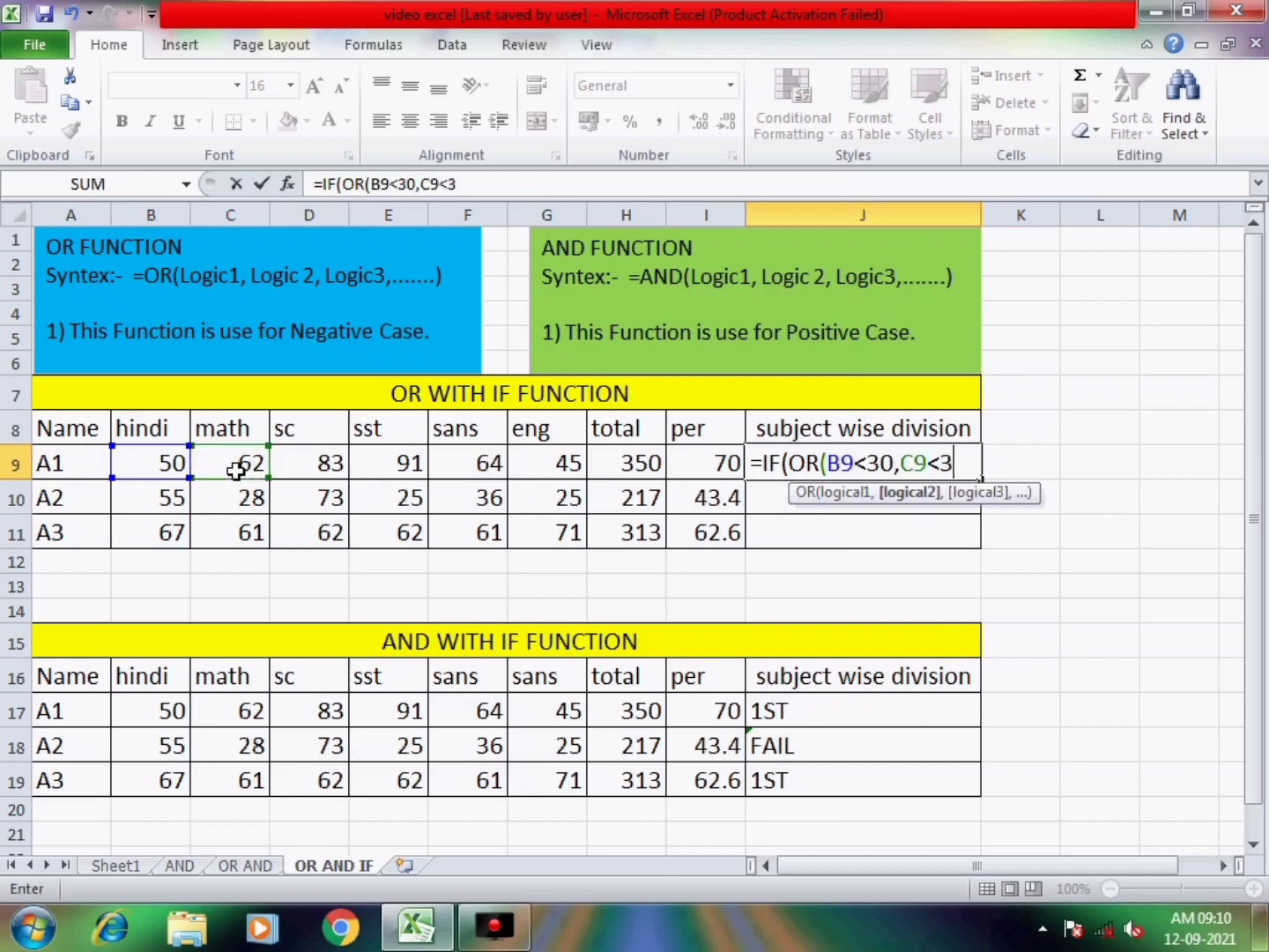
type("0,")
left_click(313, 467)
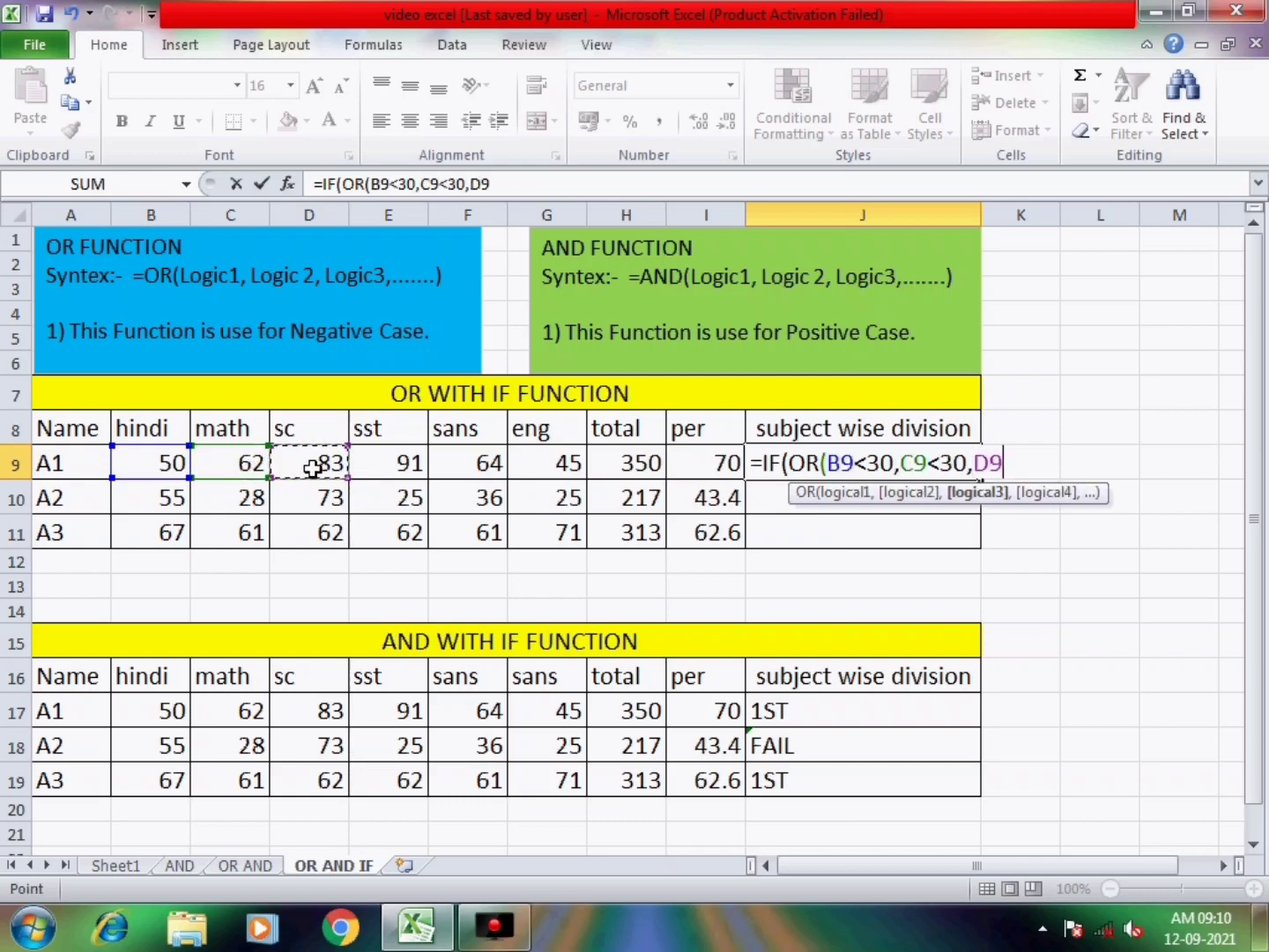
type("<30,")
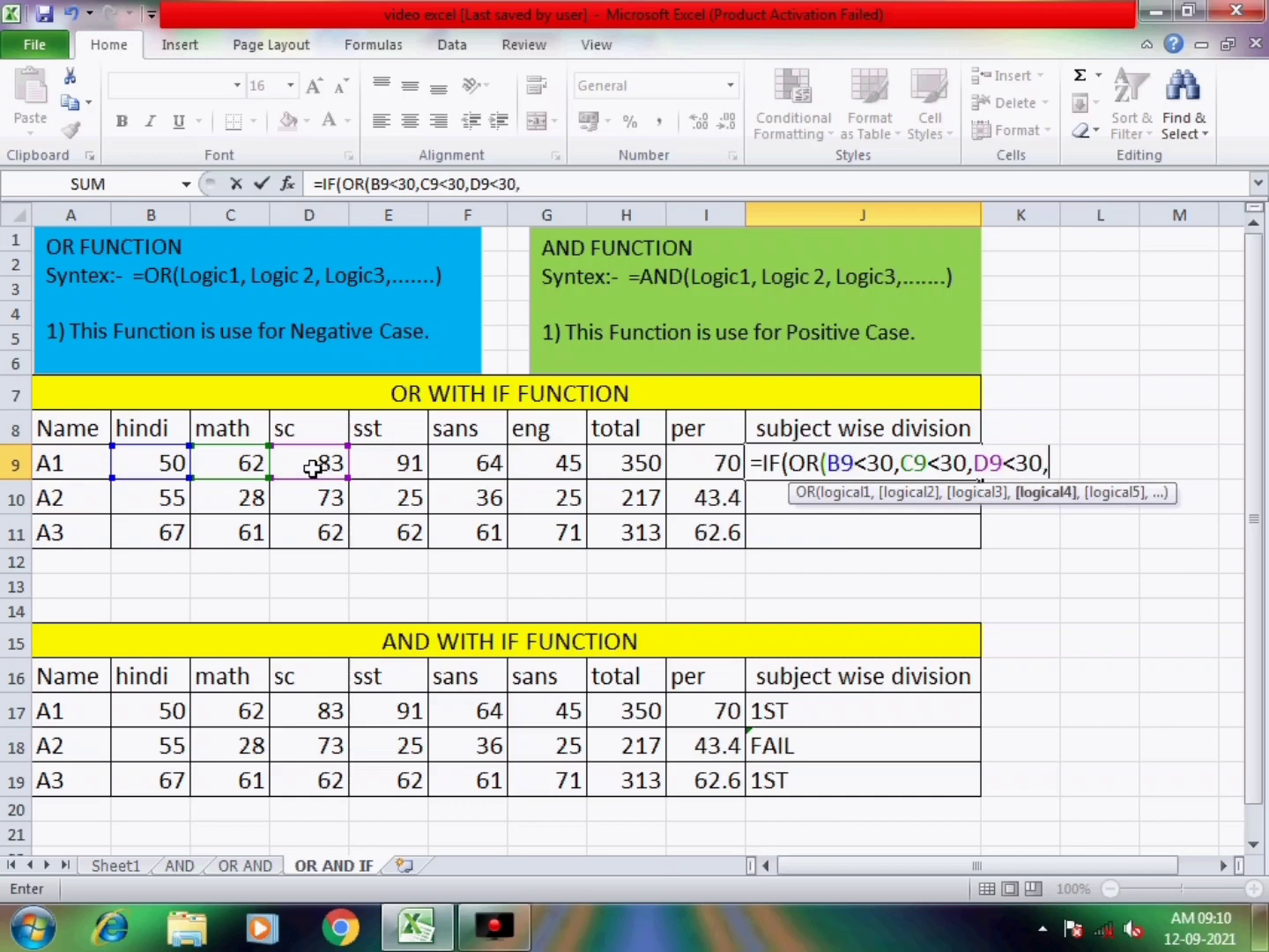
- Add the conditions E9<30, F9<30 and G9<30 to the J9 formula and close the OR test
left_click(402, 468)
type("<30")
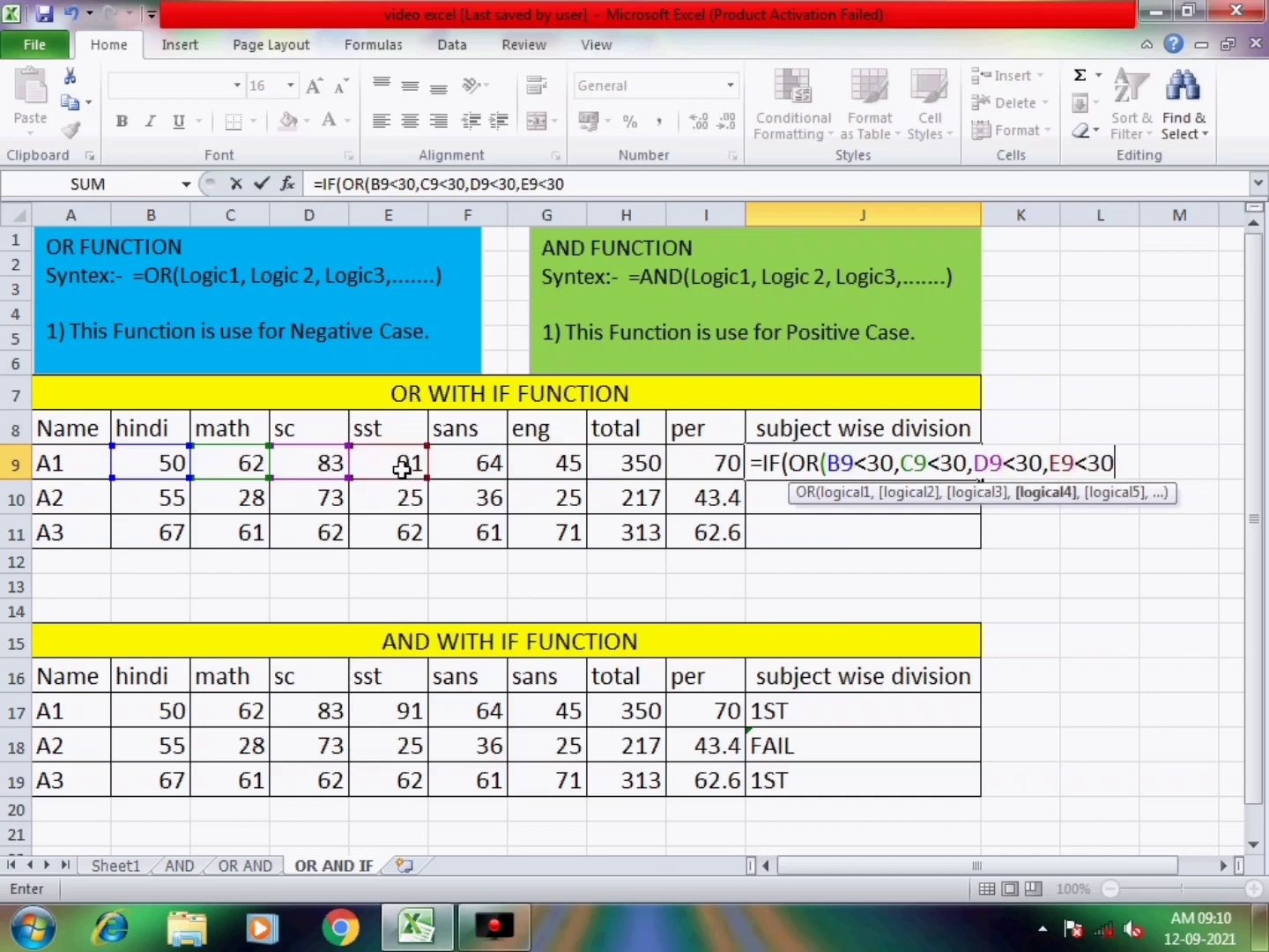
type(",")
left_click(453, 470)
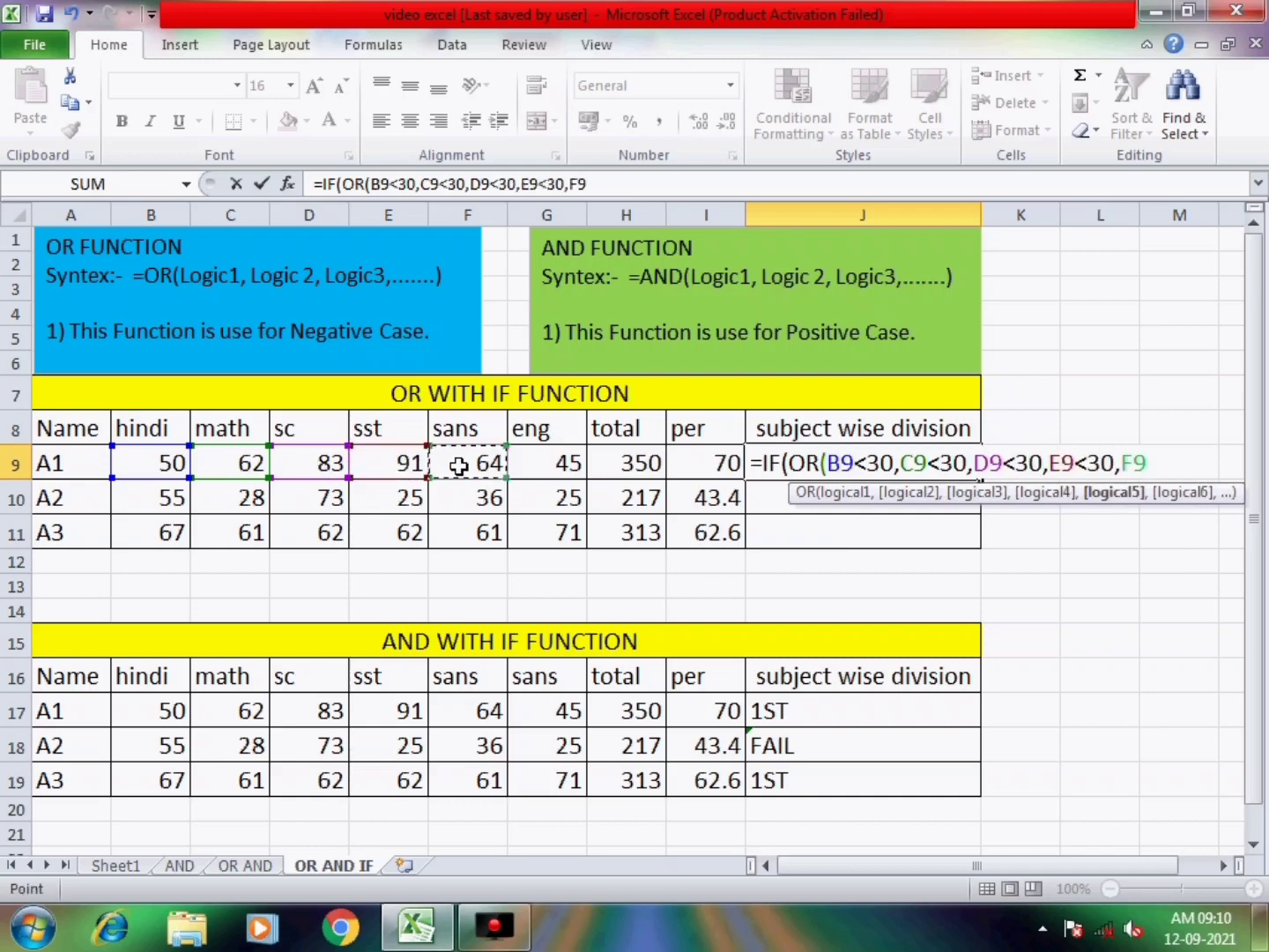
type("<30,")
left_click(548, 464)
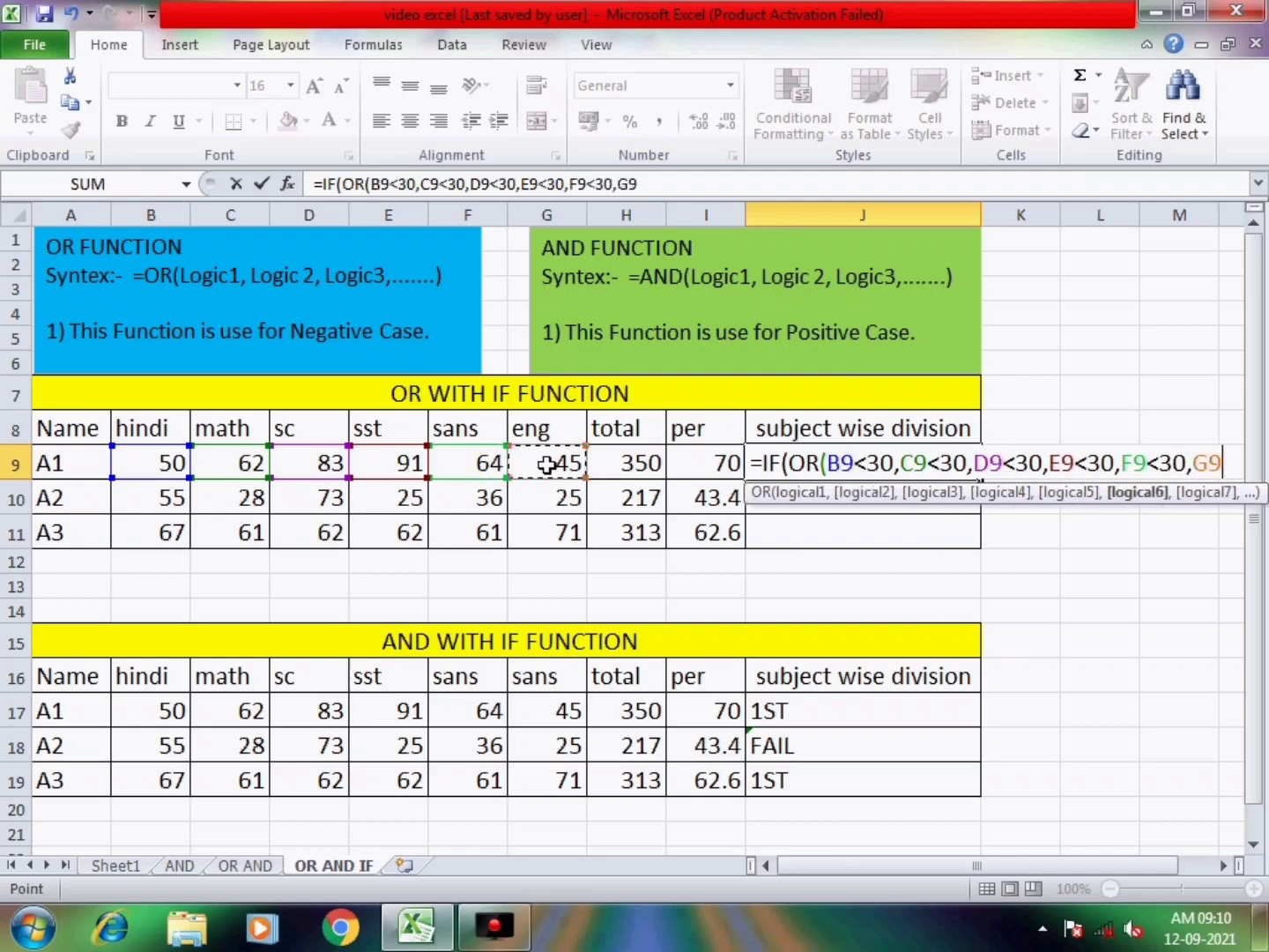
type("<30")
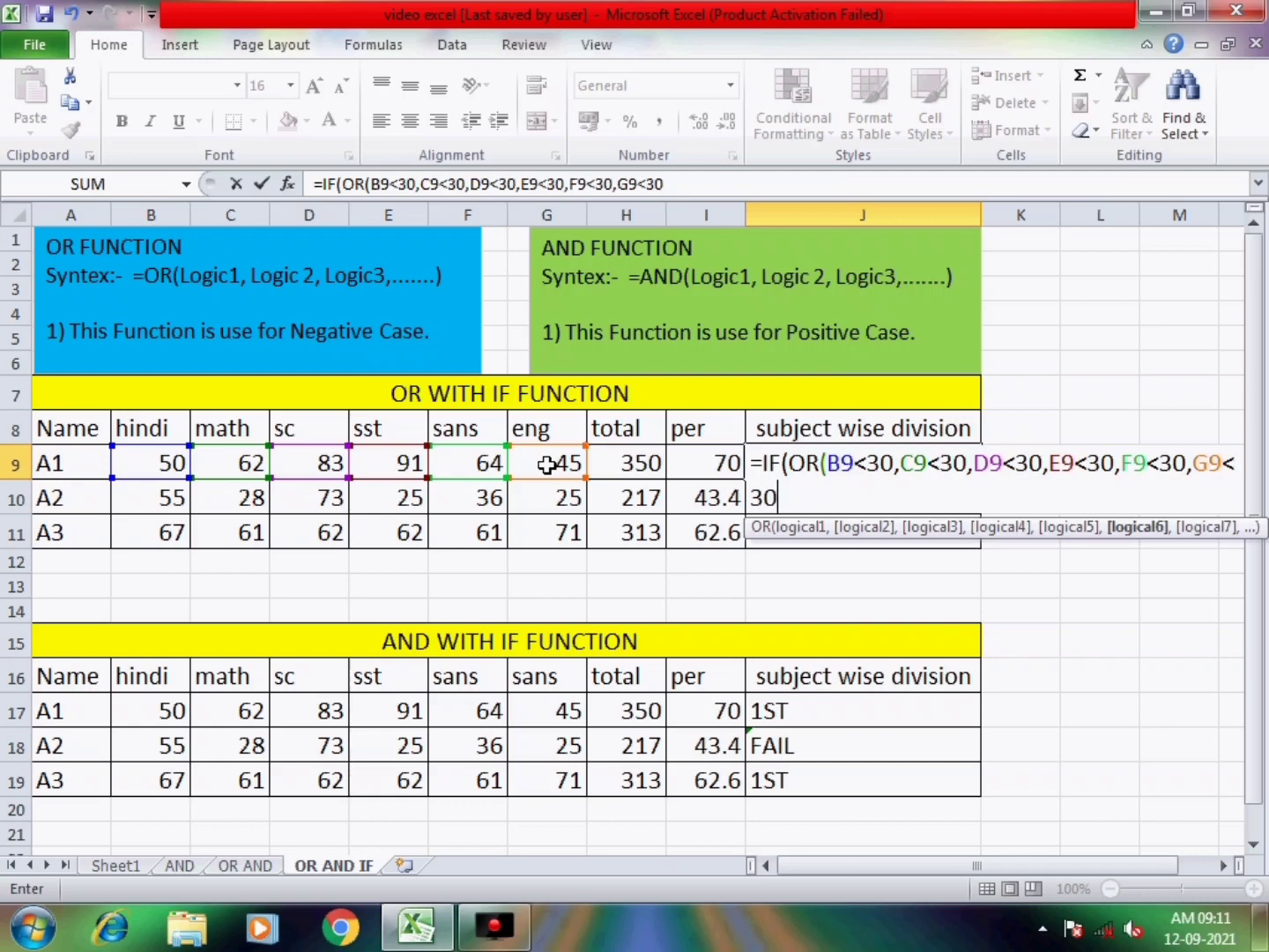
type(")")
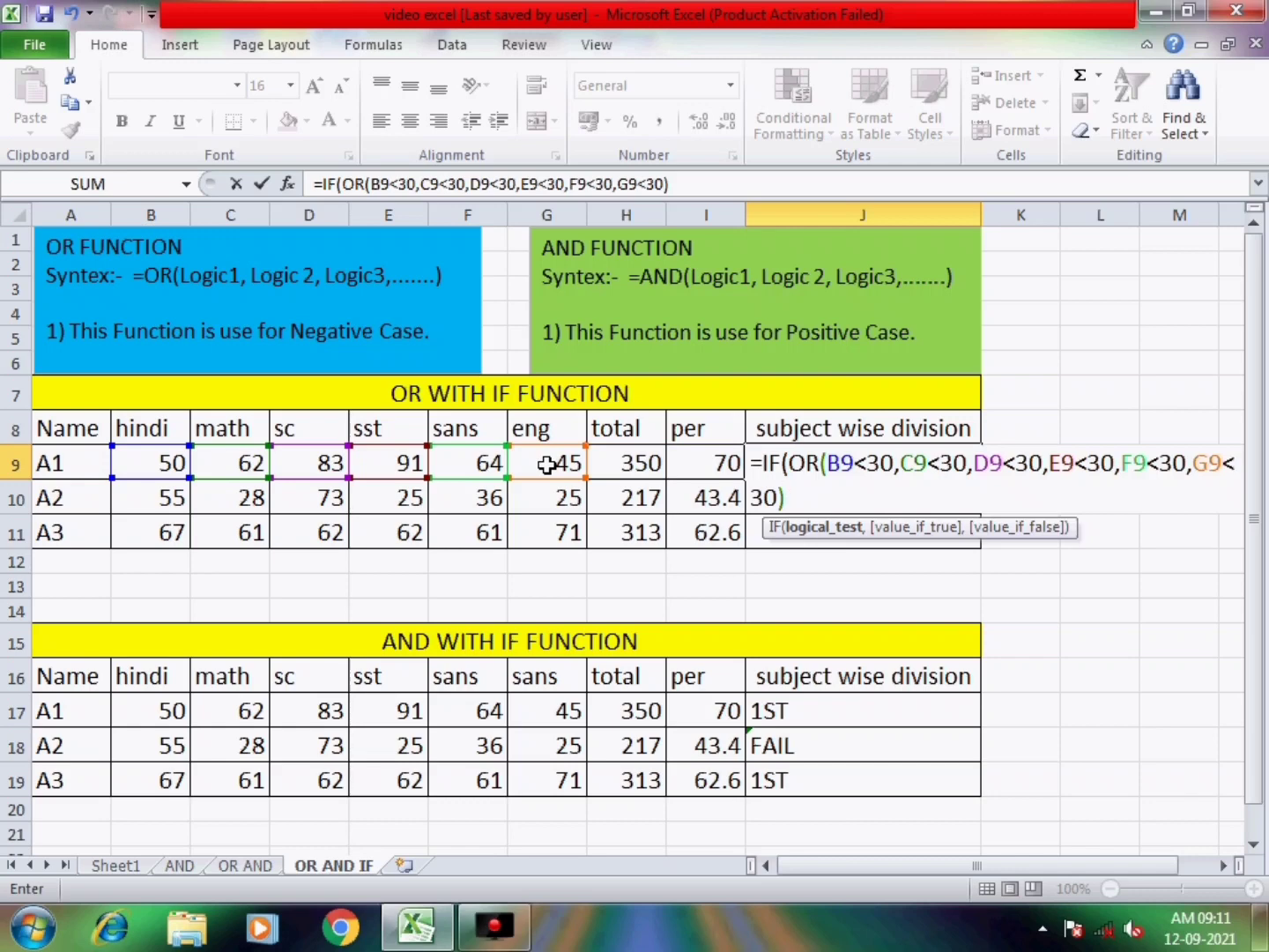
- Add "FAIL" as the value if true after the OR test in the J9 formula
type(",")
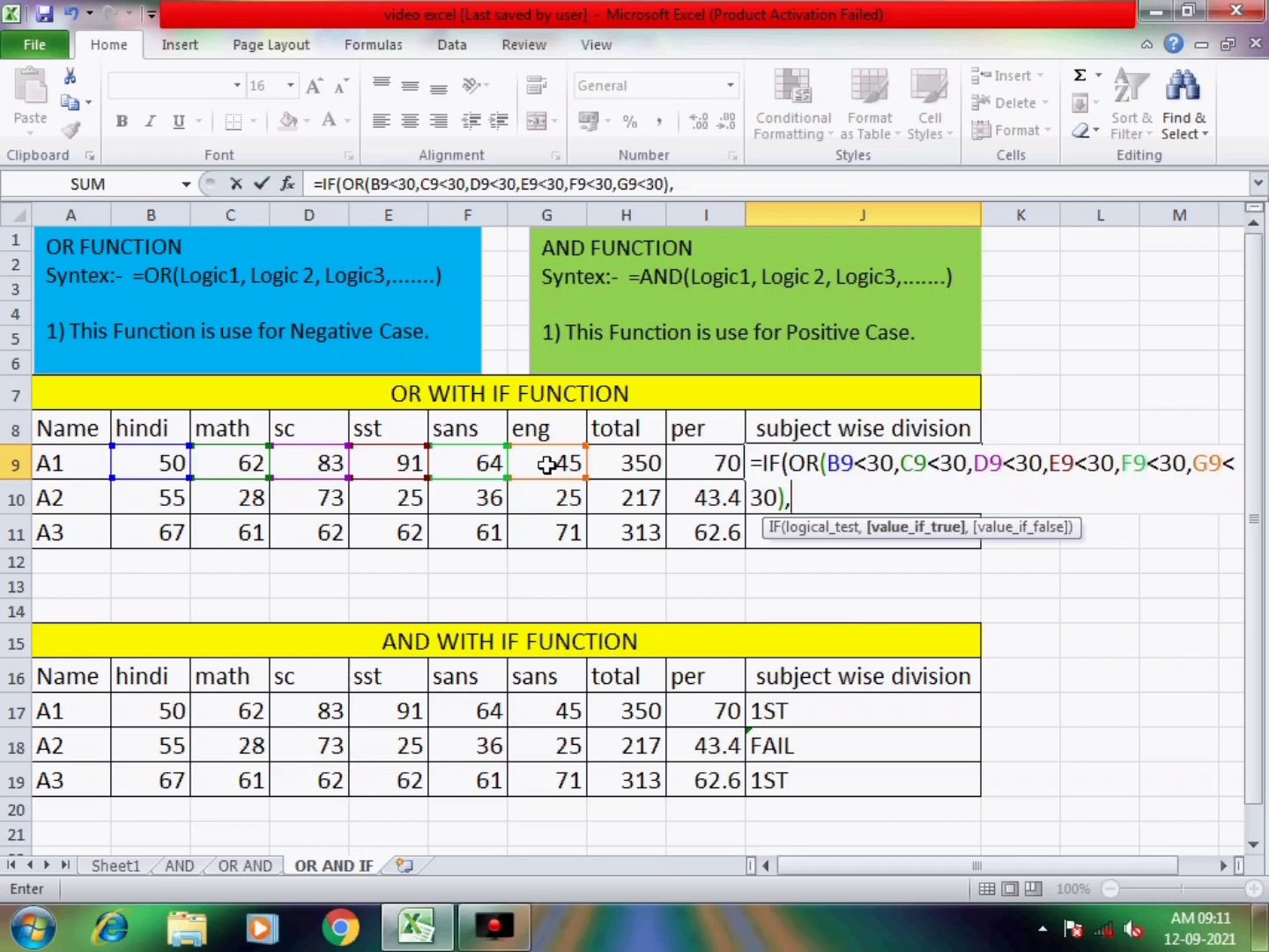
type("\"FAIL")
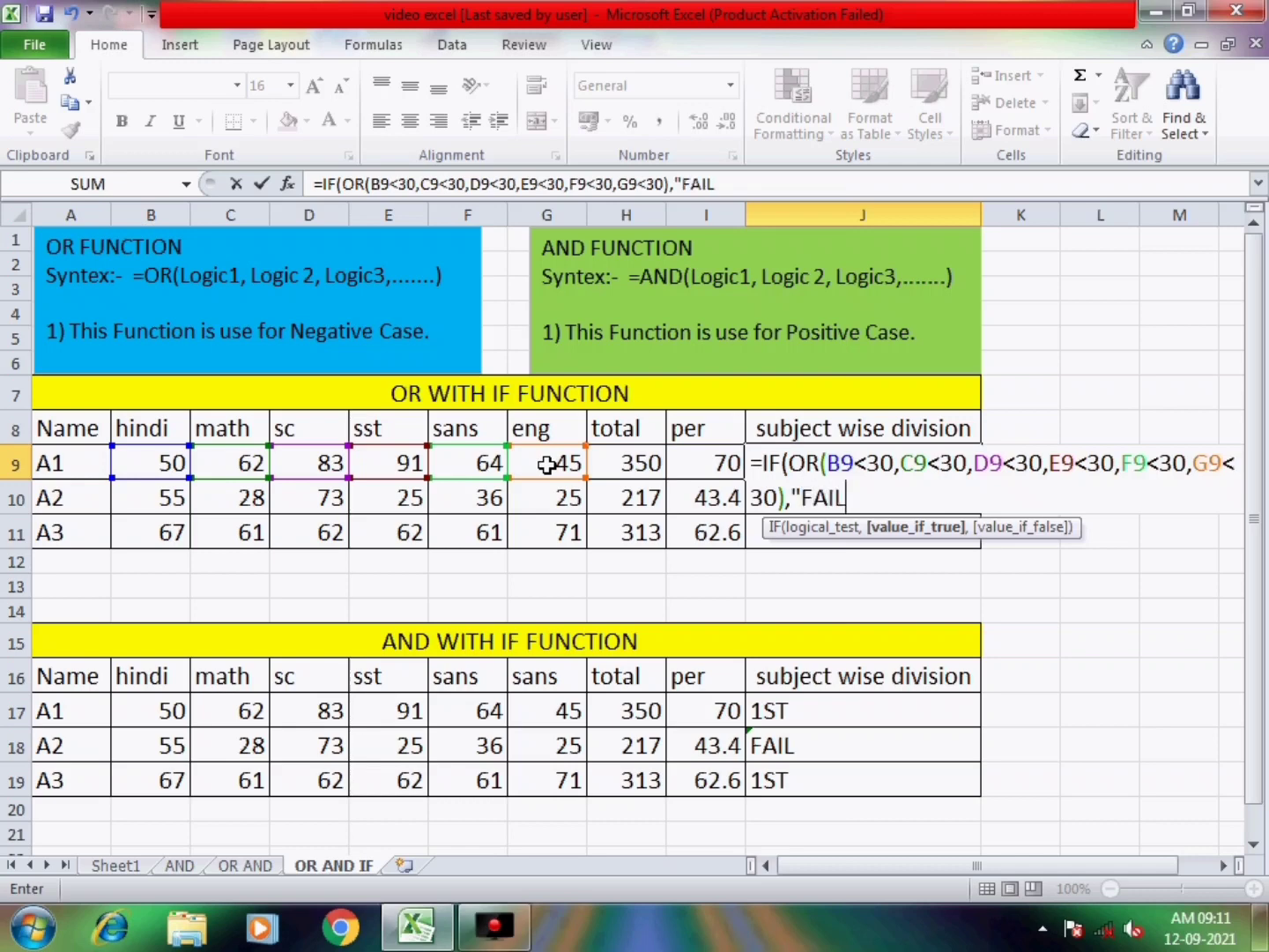
type("\"")
type(",")
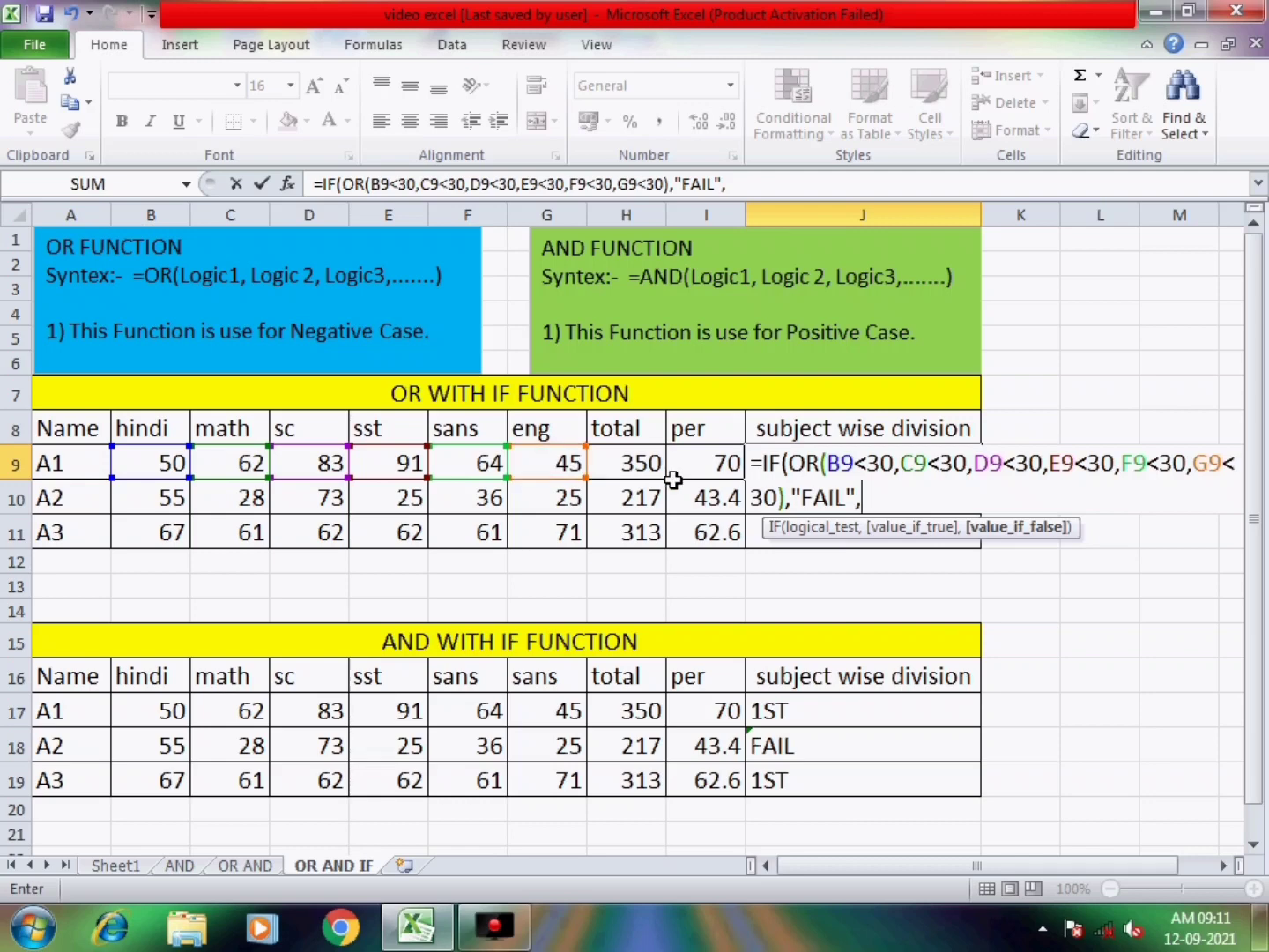
- Nest an IF in the J9 formula that returns "1ST" when I9>=60, and open a further IF as its value if false
type("IF(")
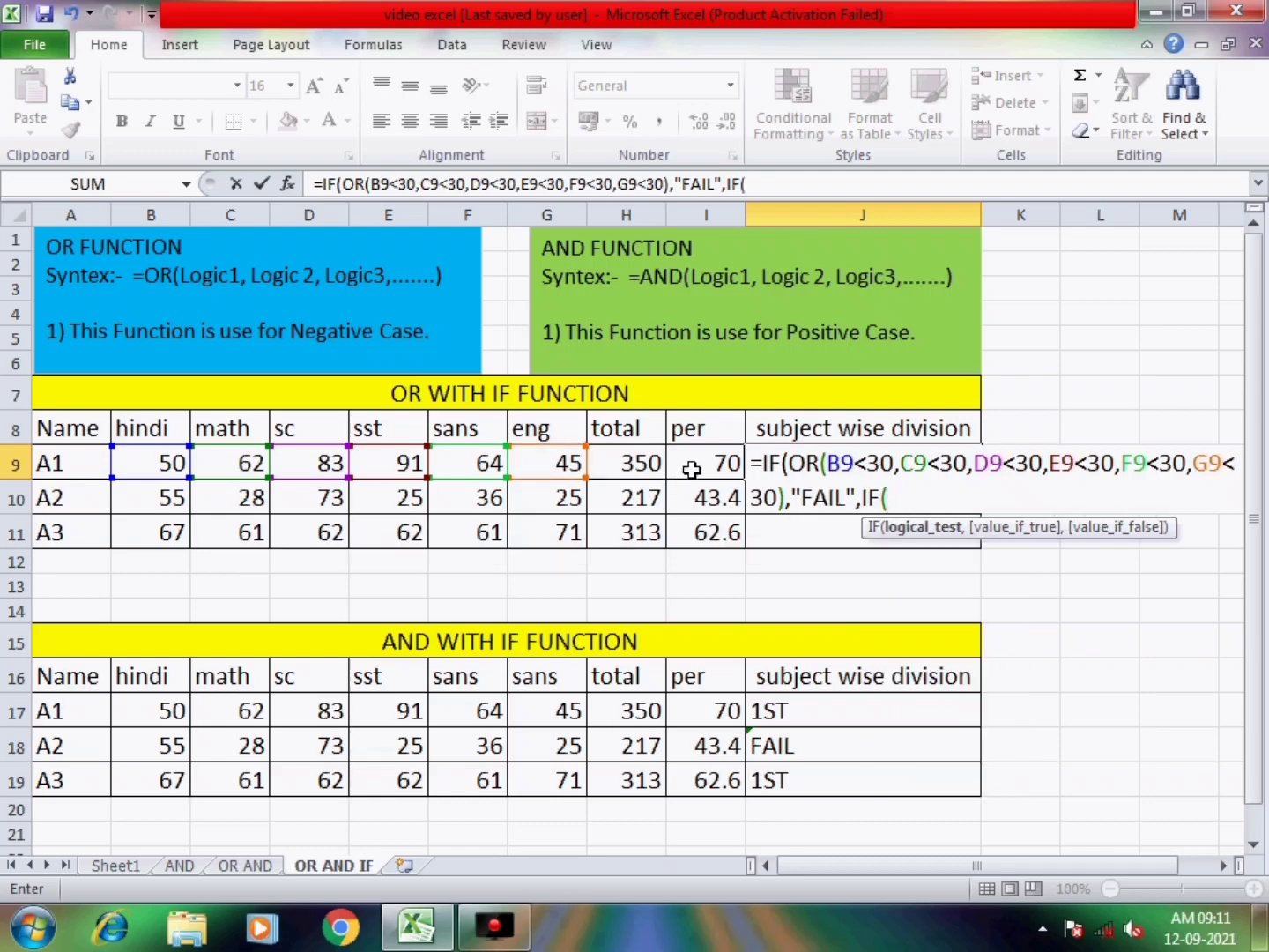
left_click(694, 467)
type(">")
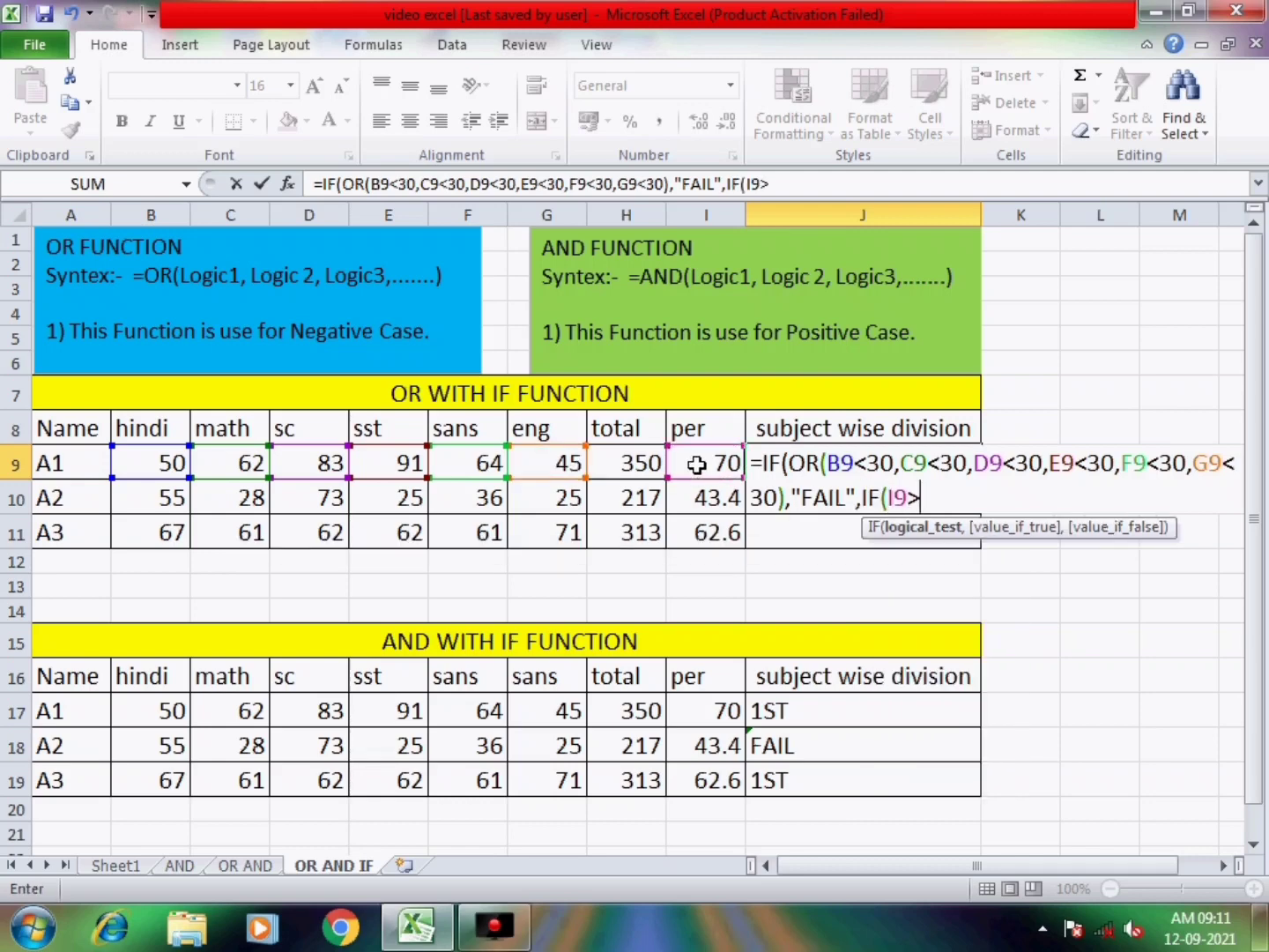
type("=60,")
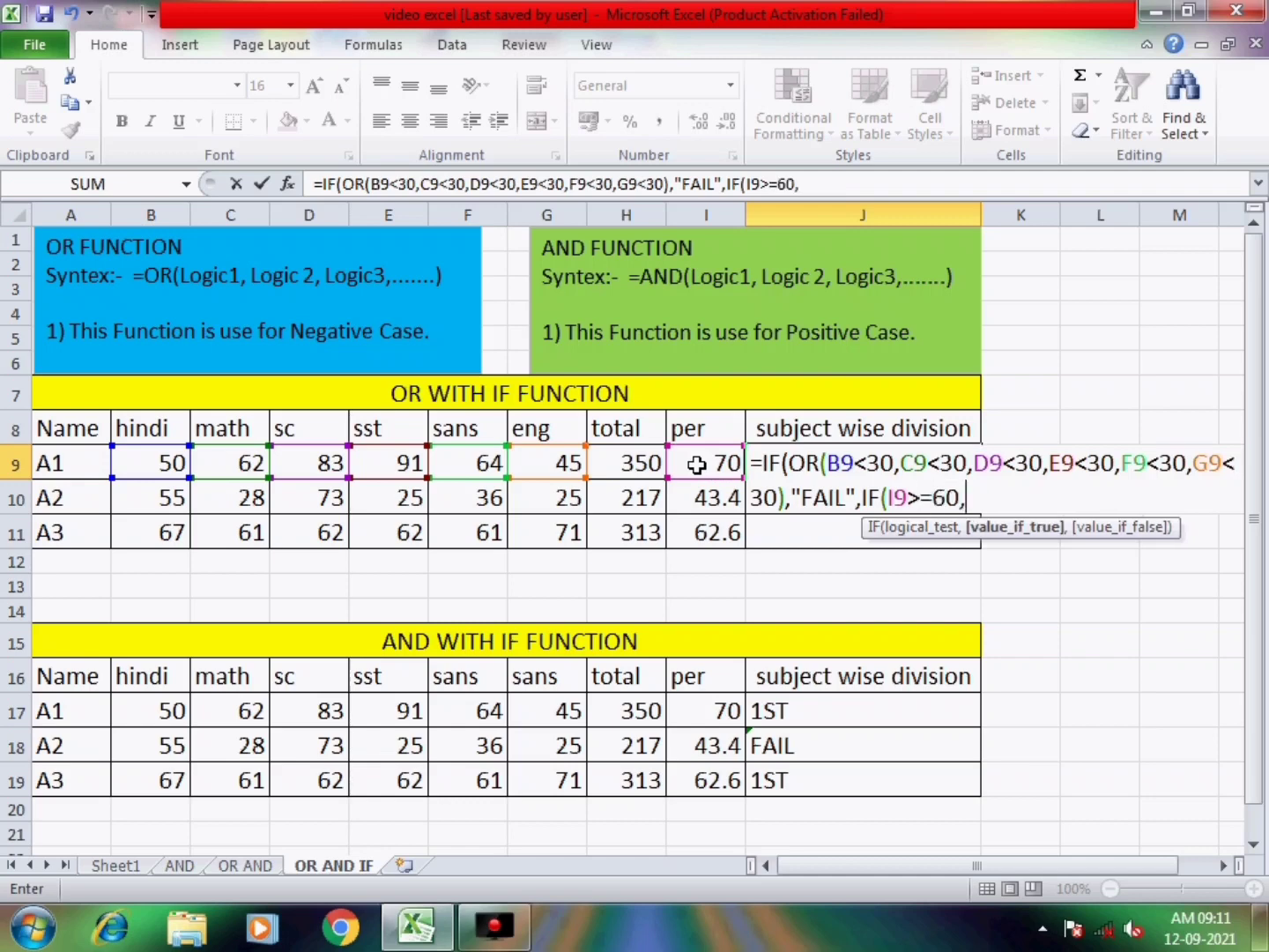
type("\"1ST\",IF(")
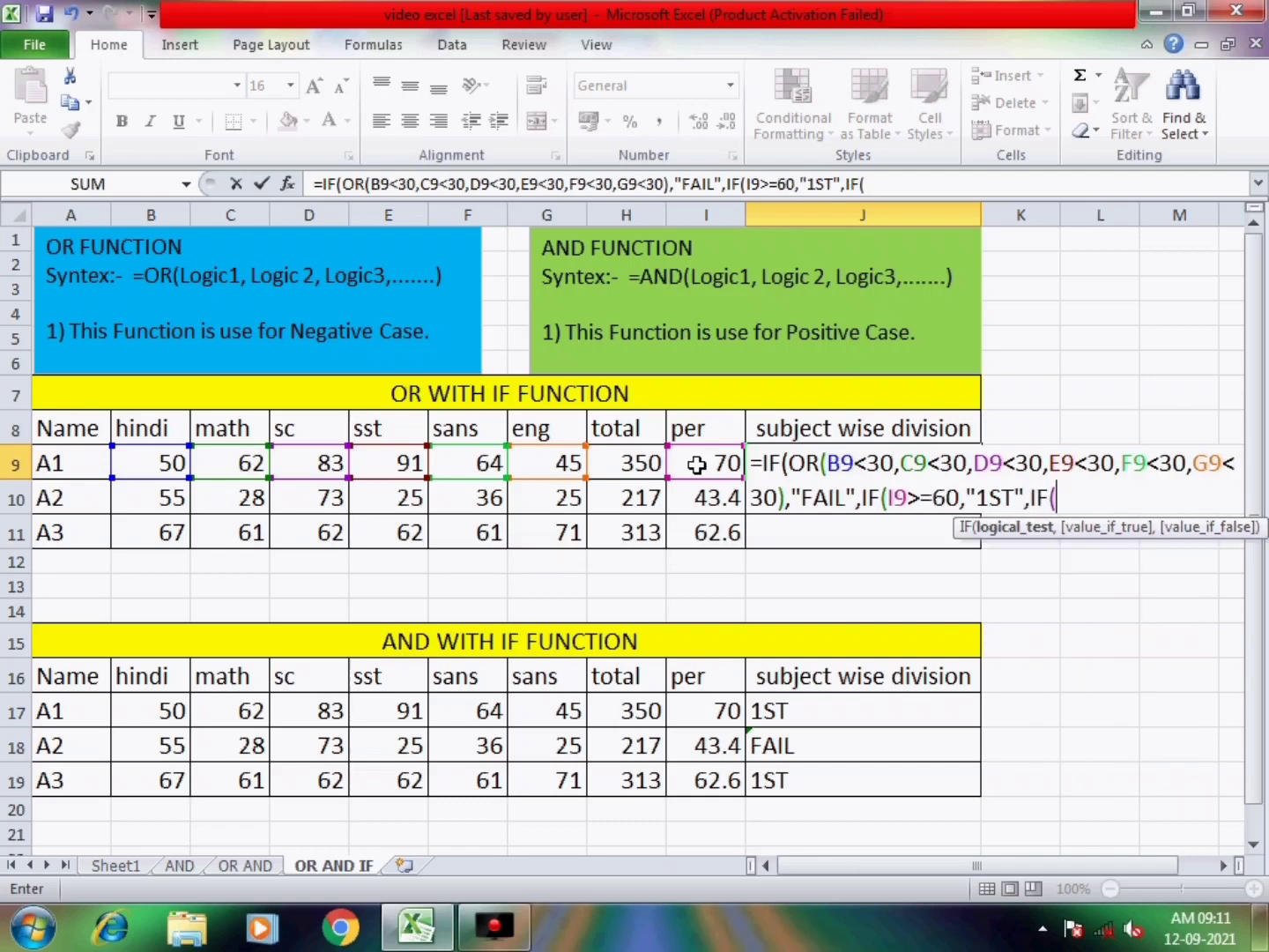
- Give the innermost IF in the J9 formula the test I9>=45 and the quoted result "2ND"
type("I9>=4")
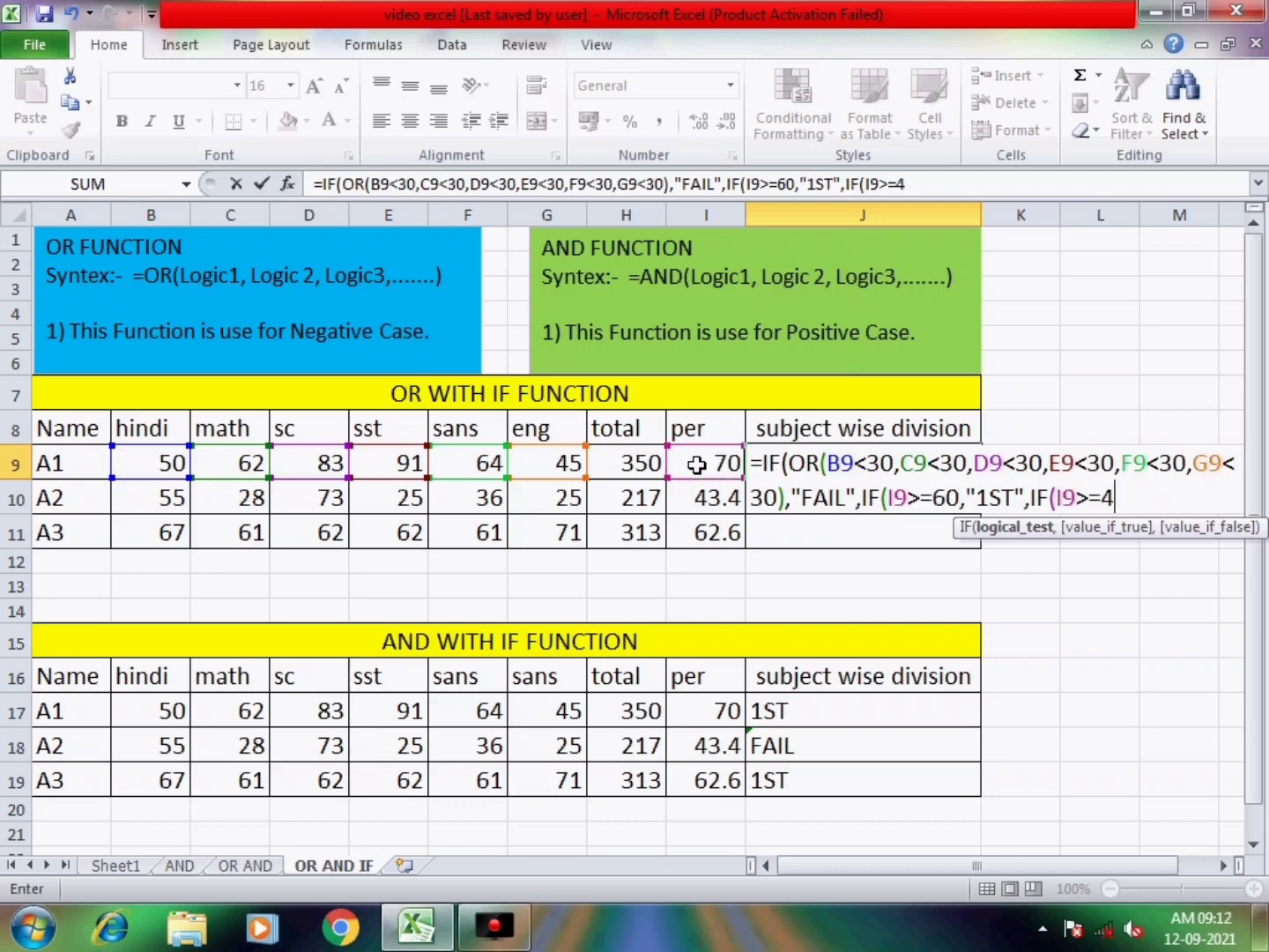
type("5M")
key("BackSpace")
type(",")
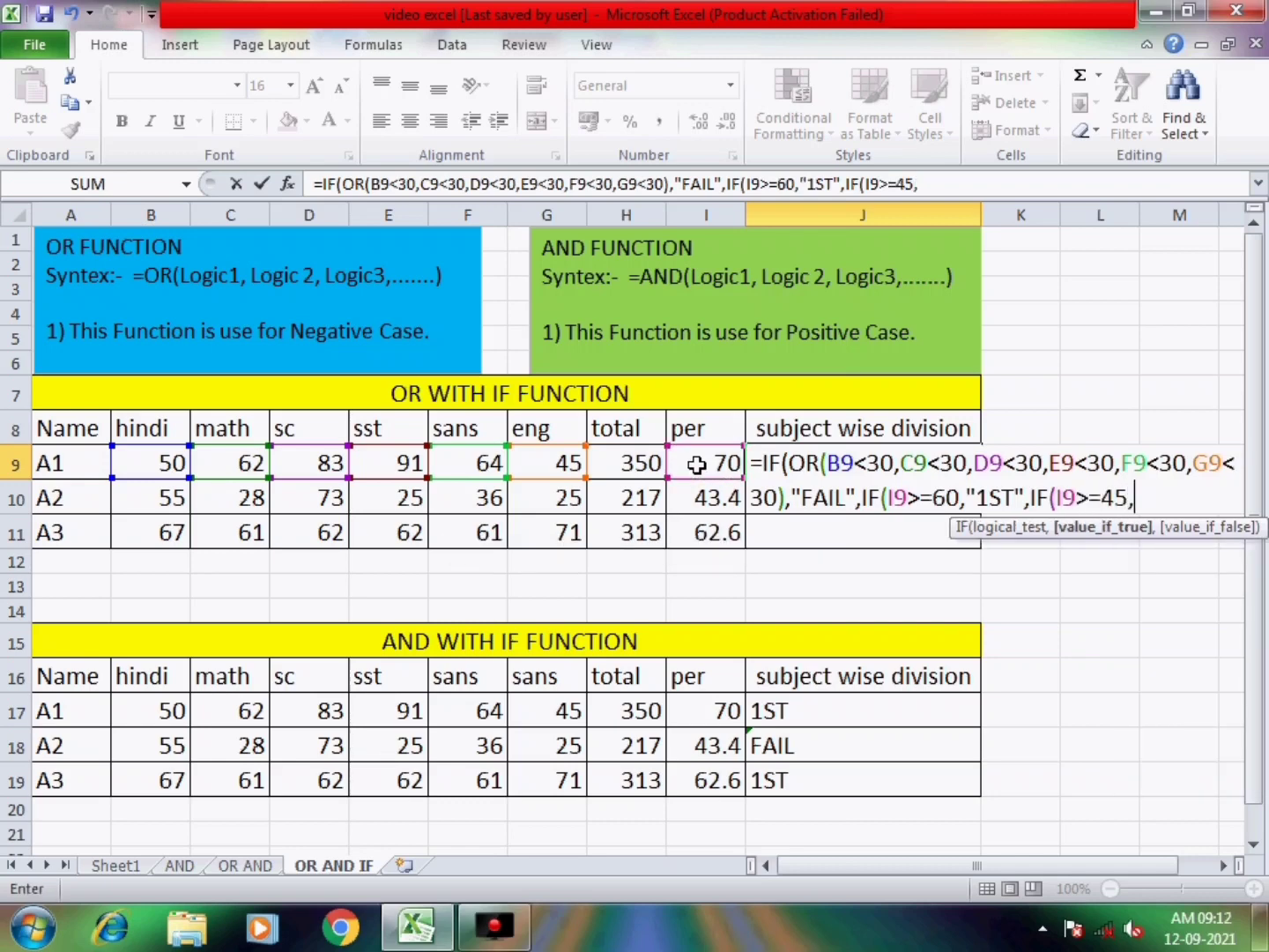
type("2ND\"")
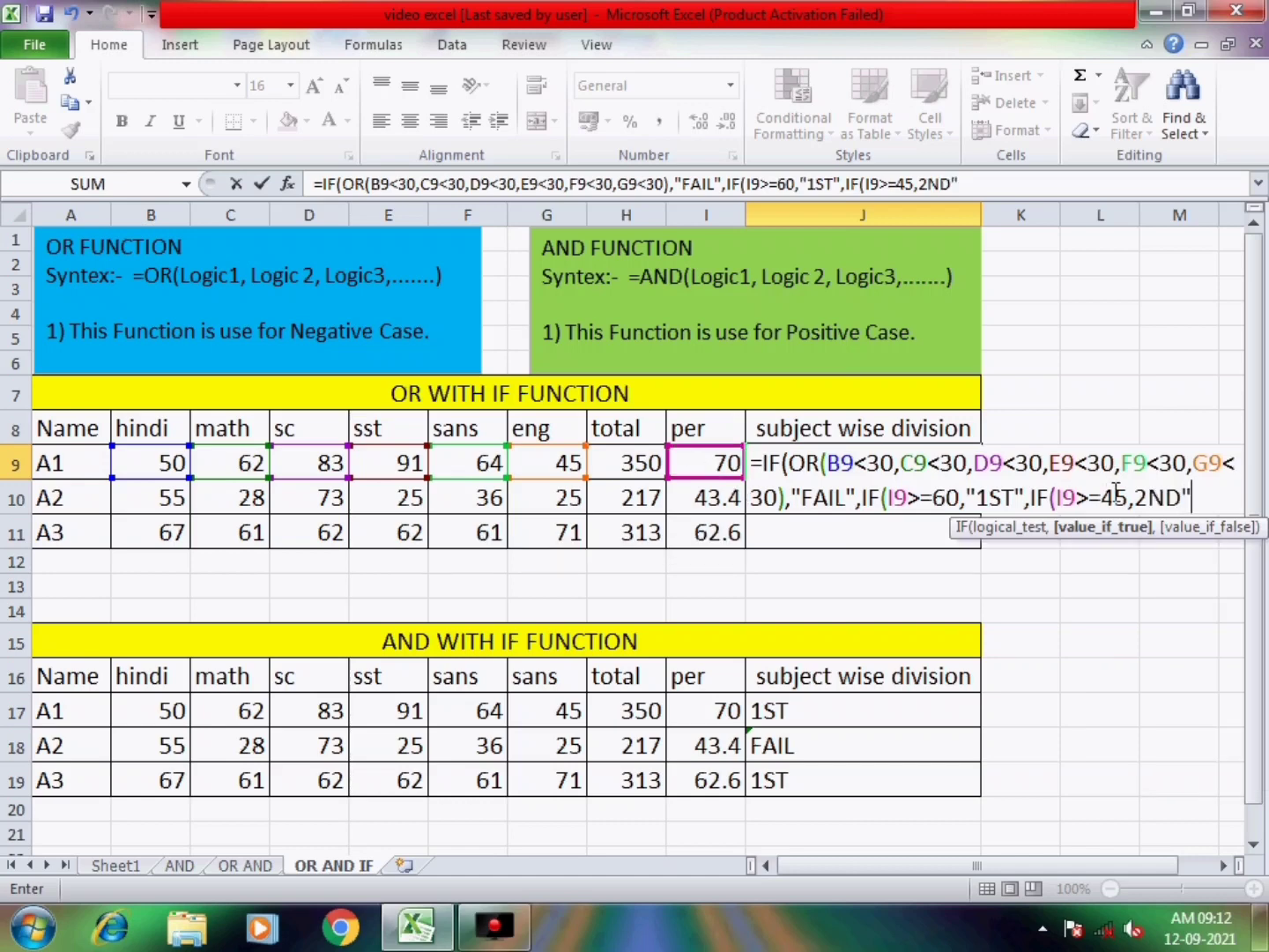
left_click(1136, 497)
type("\"")
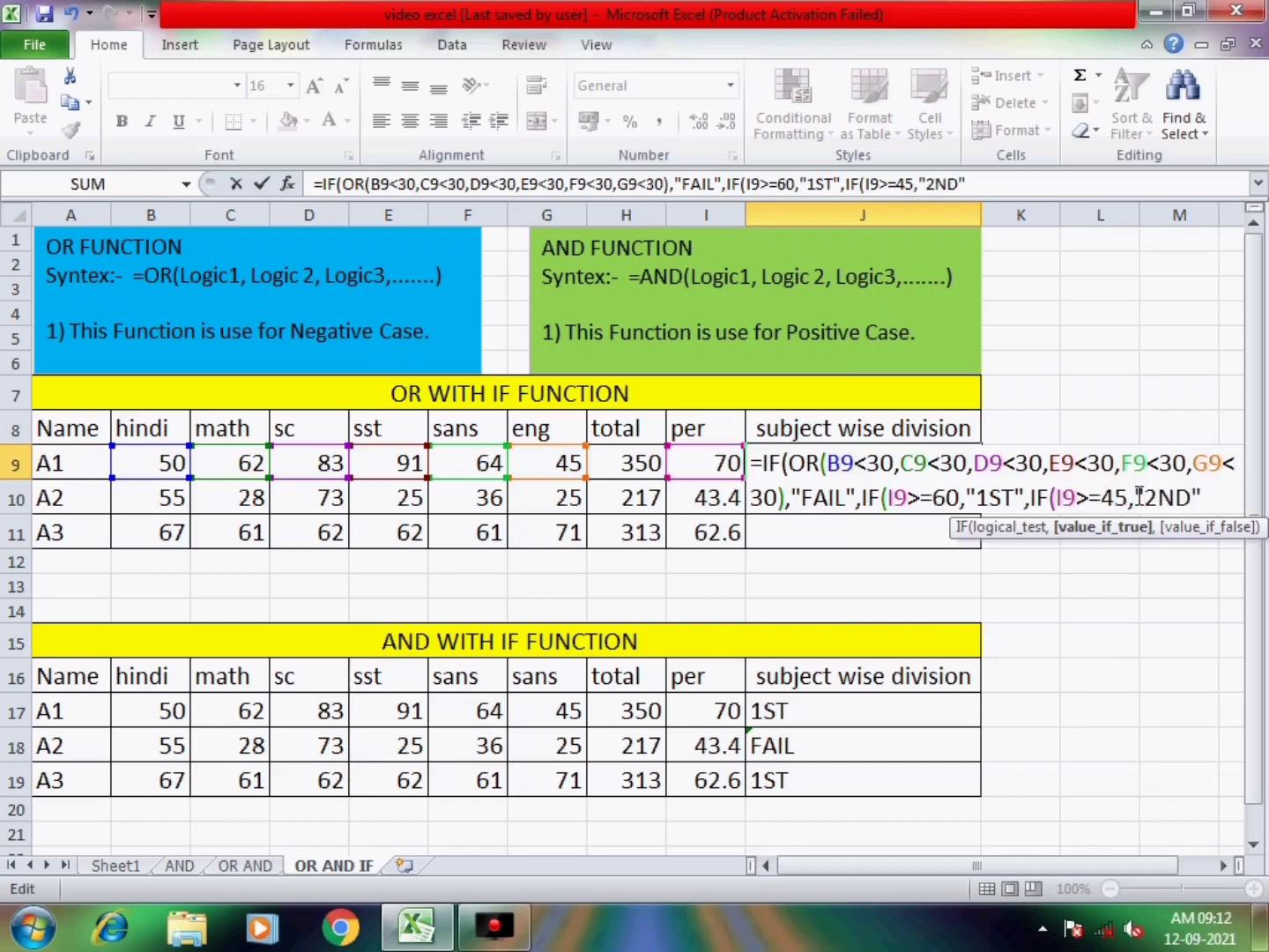
left_click(1215, 493)
- Nest a last IF returning "3RD" when I9>=30 and "FAIL" otherwise, and enter the closed formula in J9
type(",IF(")
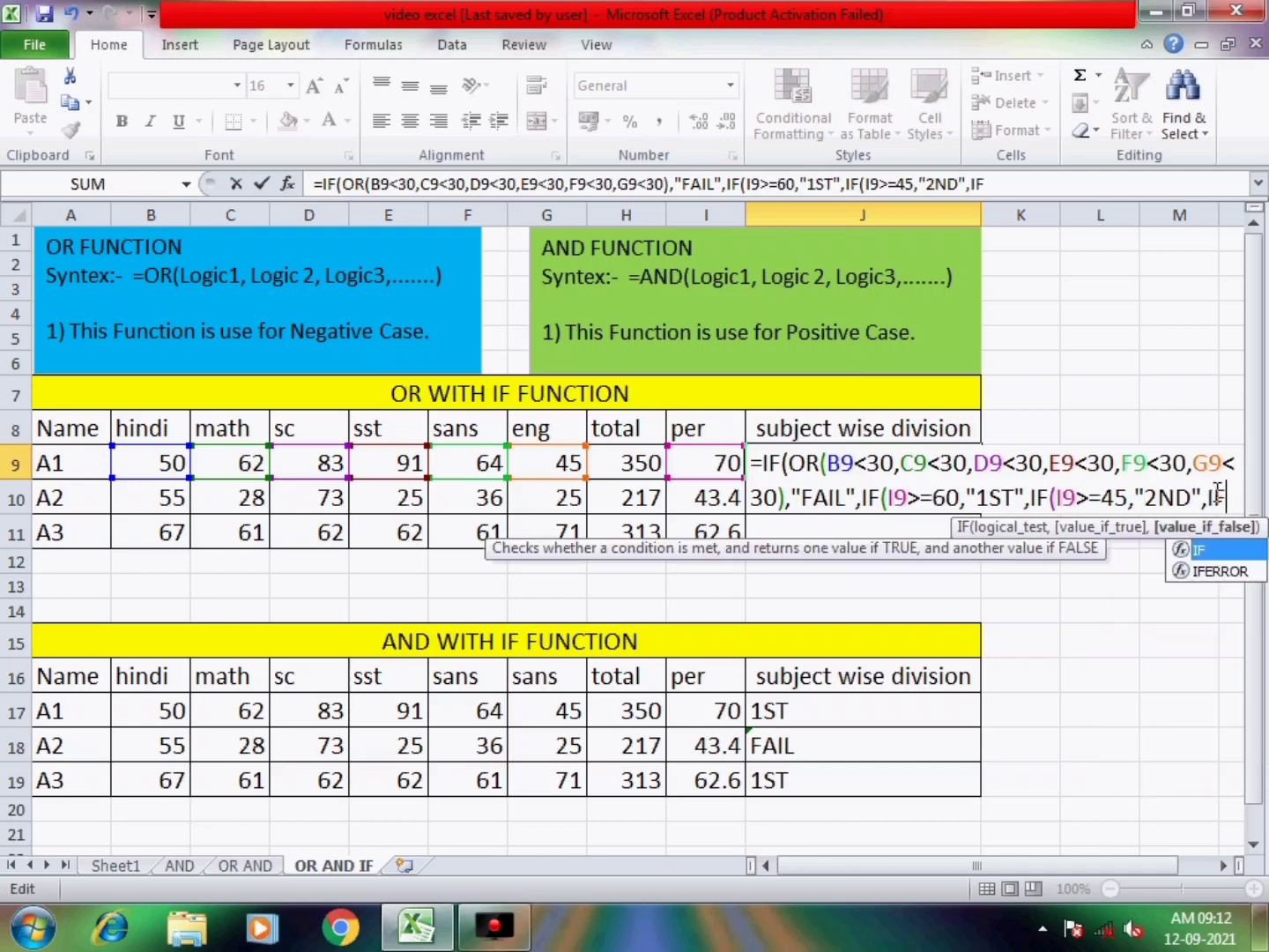
left_click(714, 456)
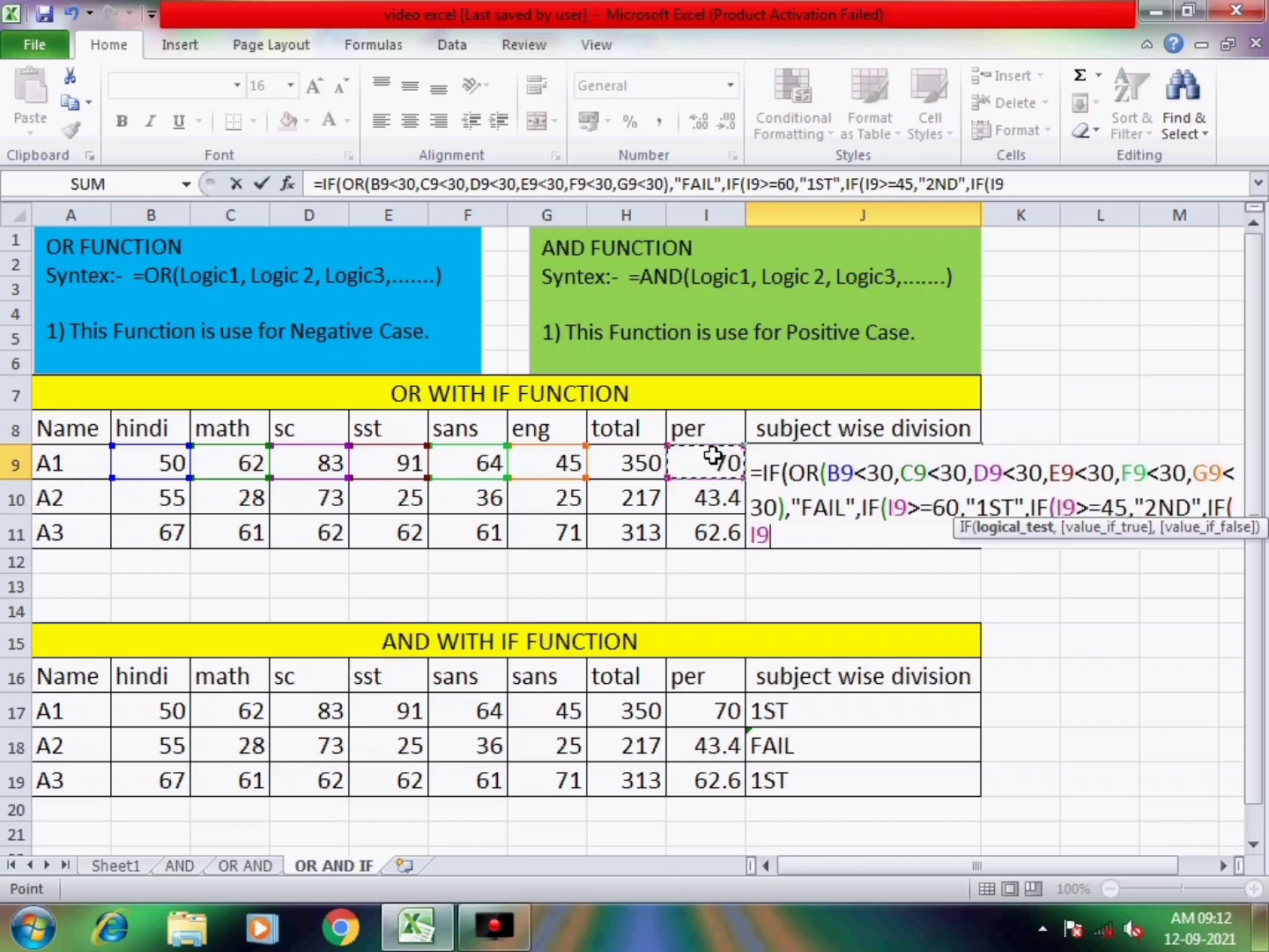
type(">=")
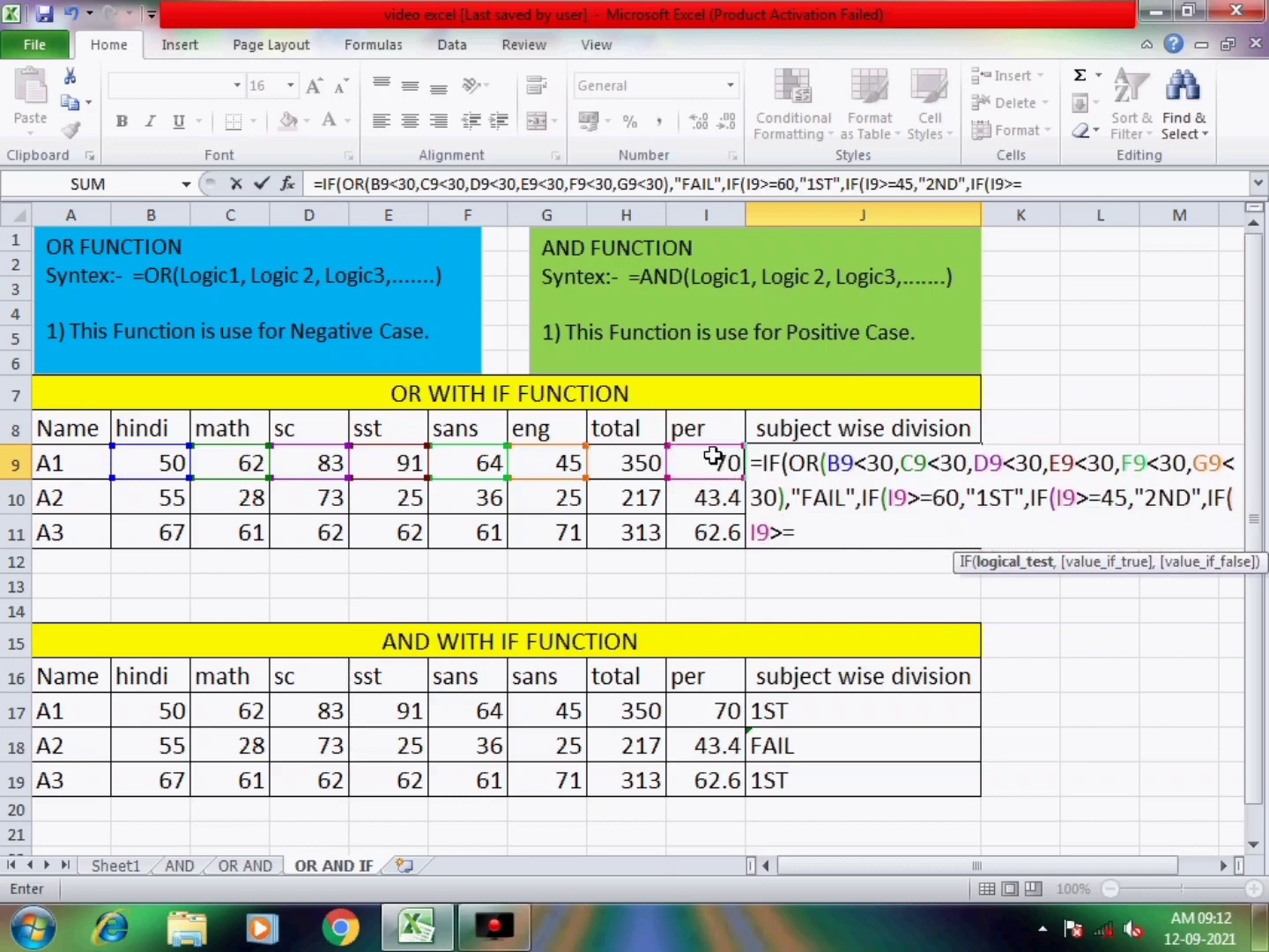
type("30,\"3R")
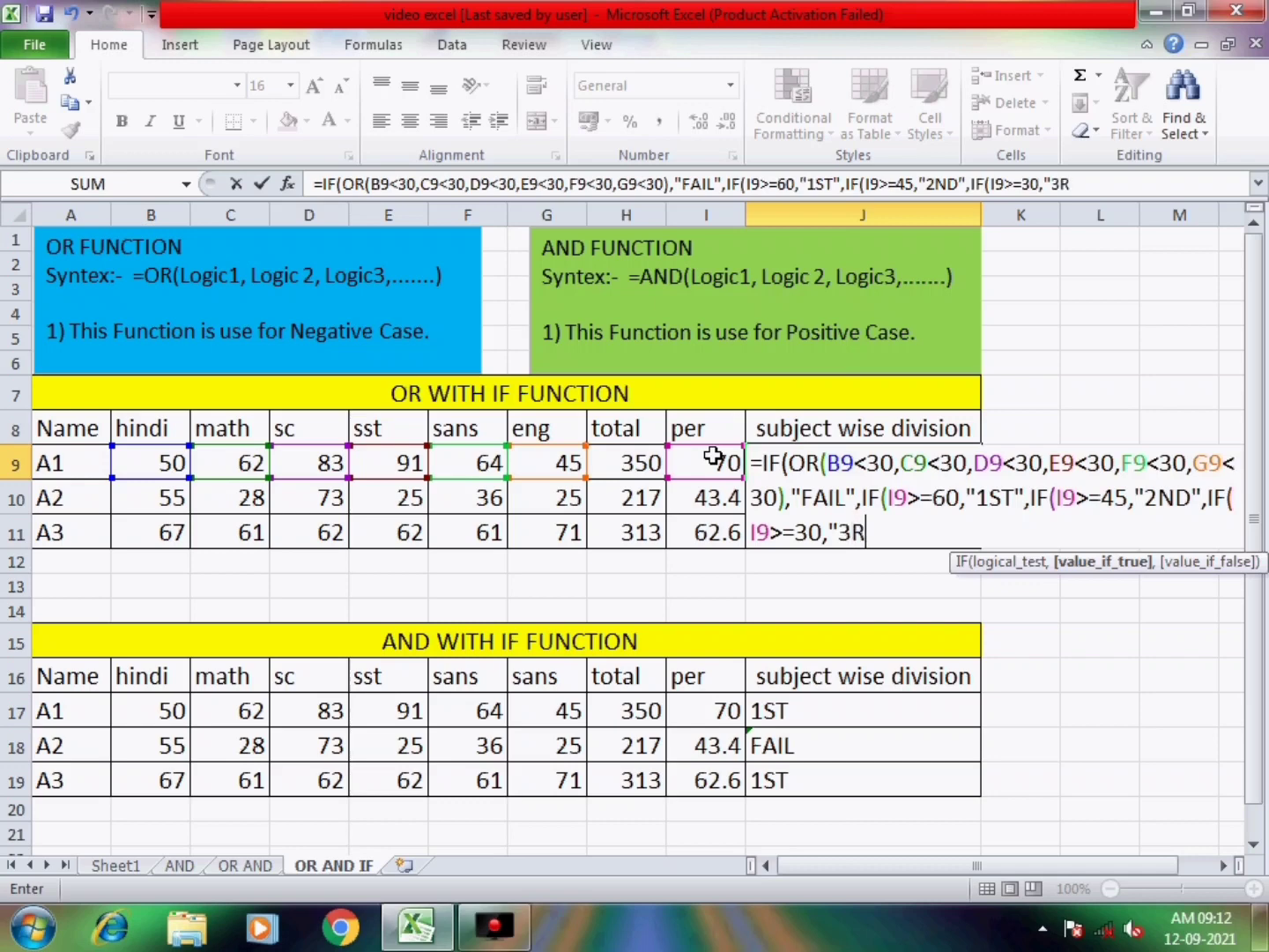
type("D\",")
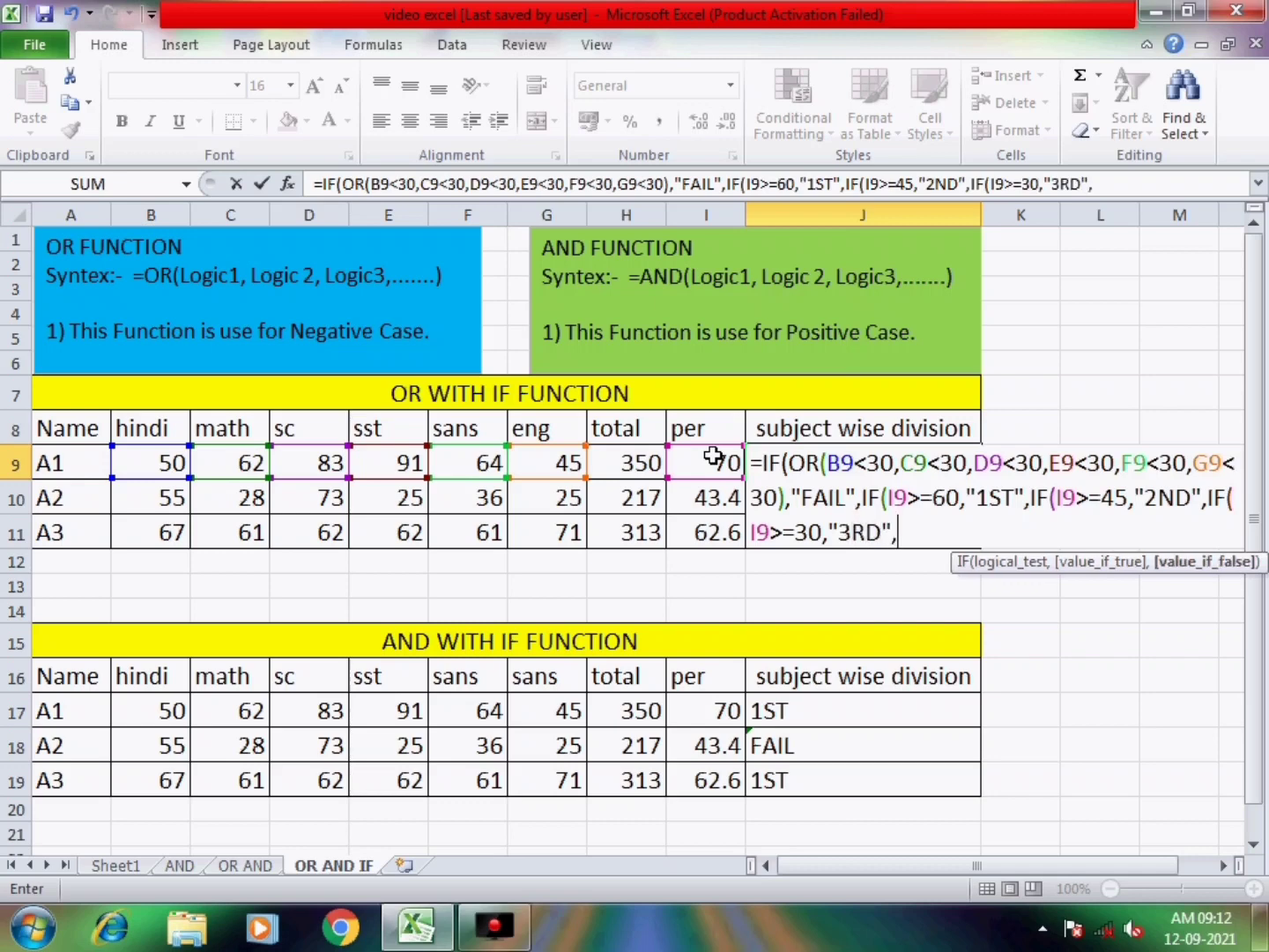
type("\"FAIL")
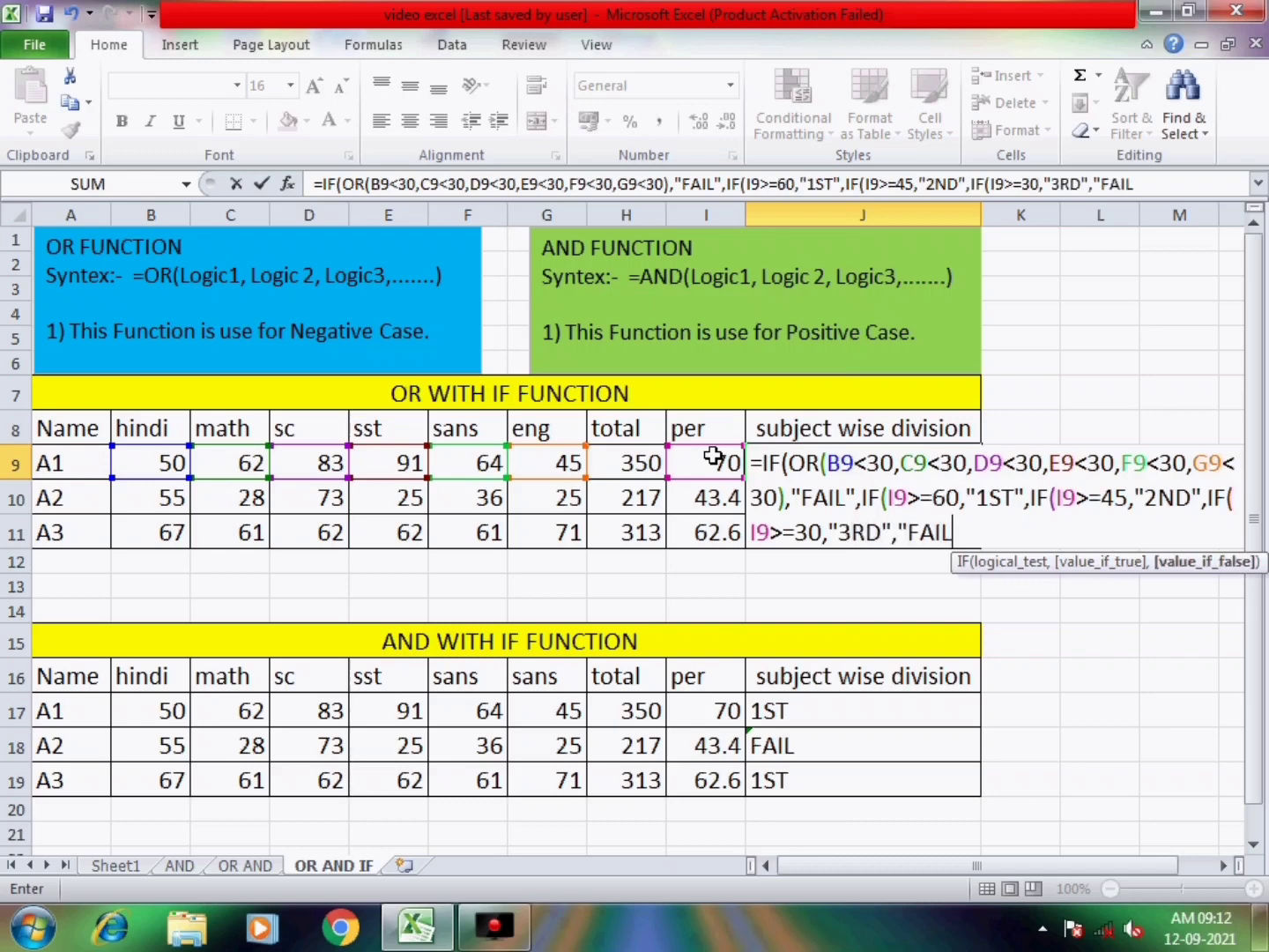
type("\")))")
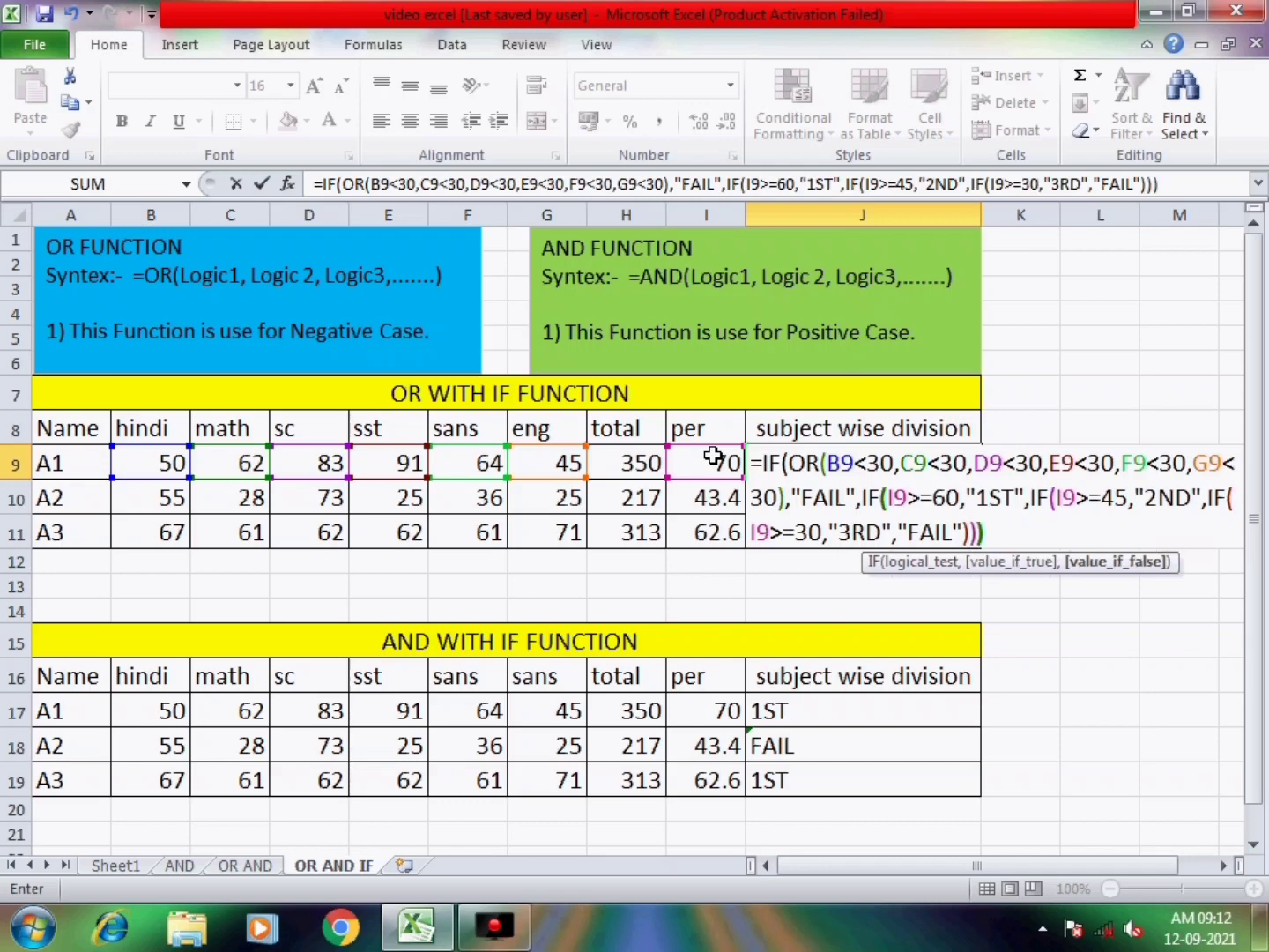
key("Return")
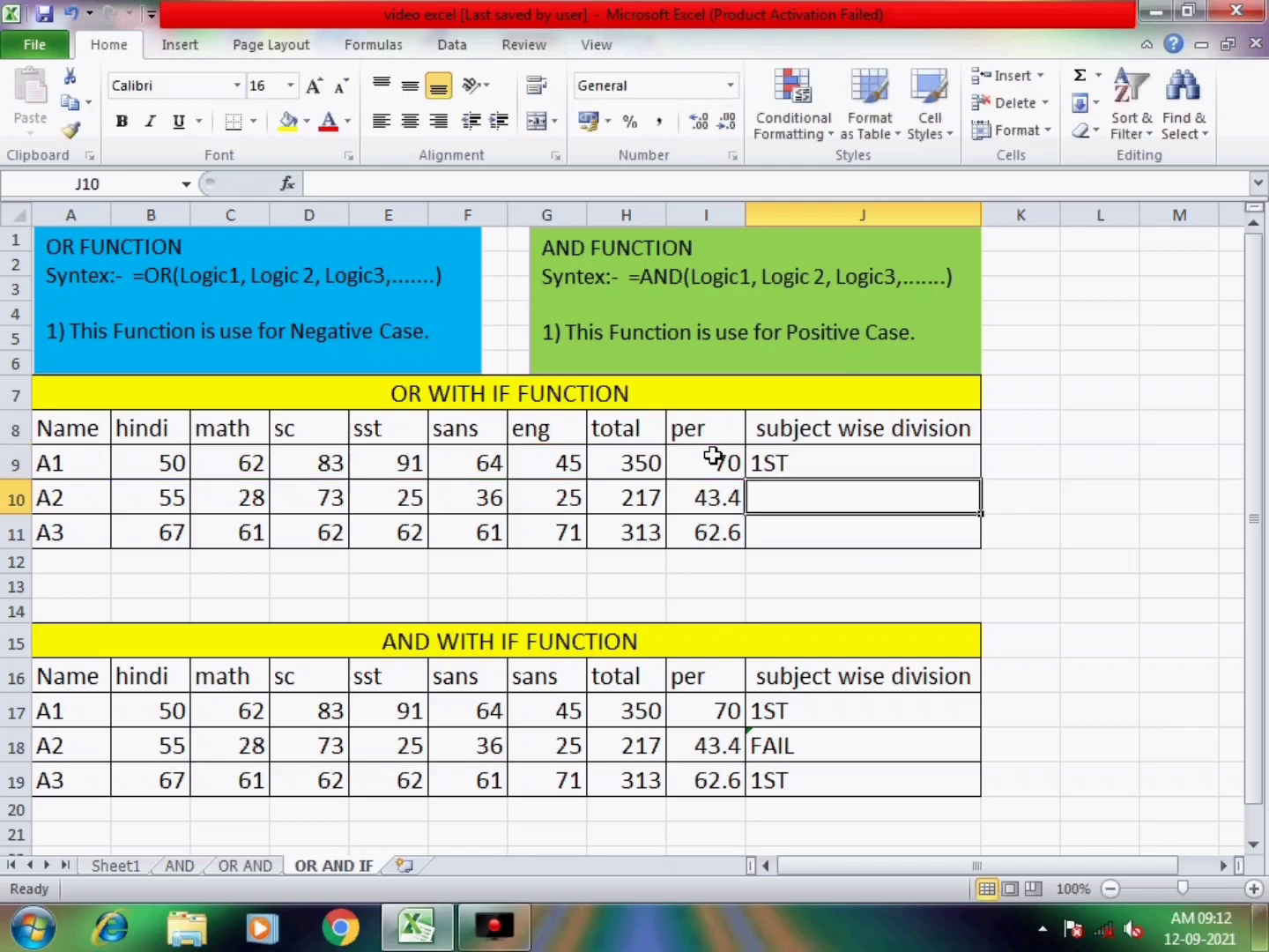
- Fill the J9 formula down to J11 and review the formula in J9 without changing it
left_click(799, 453)
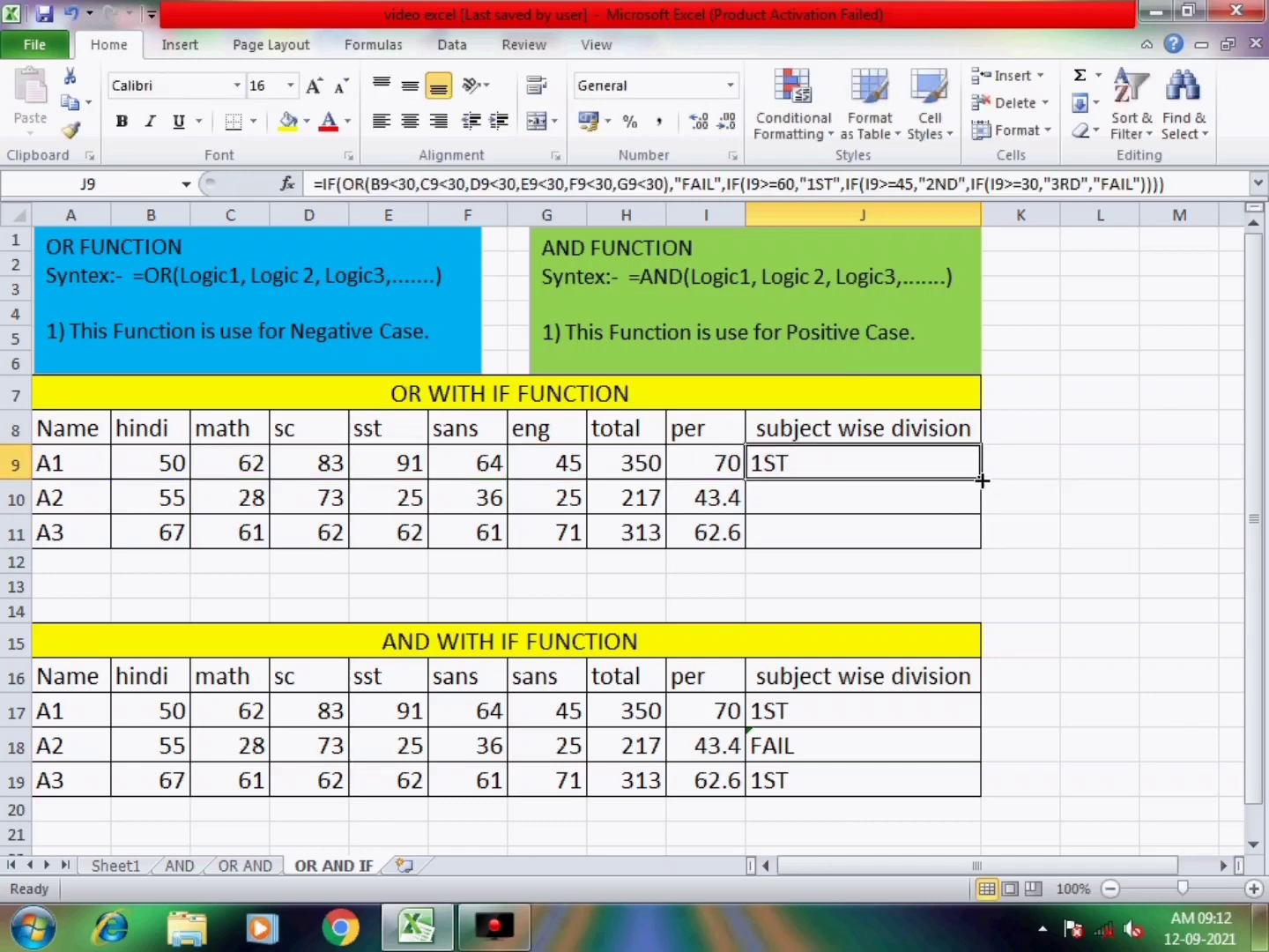
left_click_drag(982, 480, 972, 540)
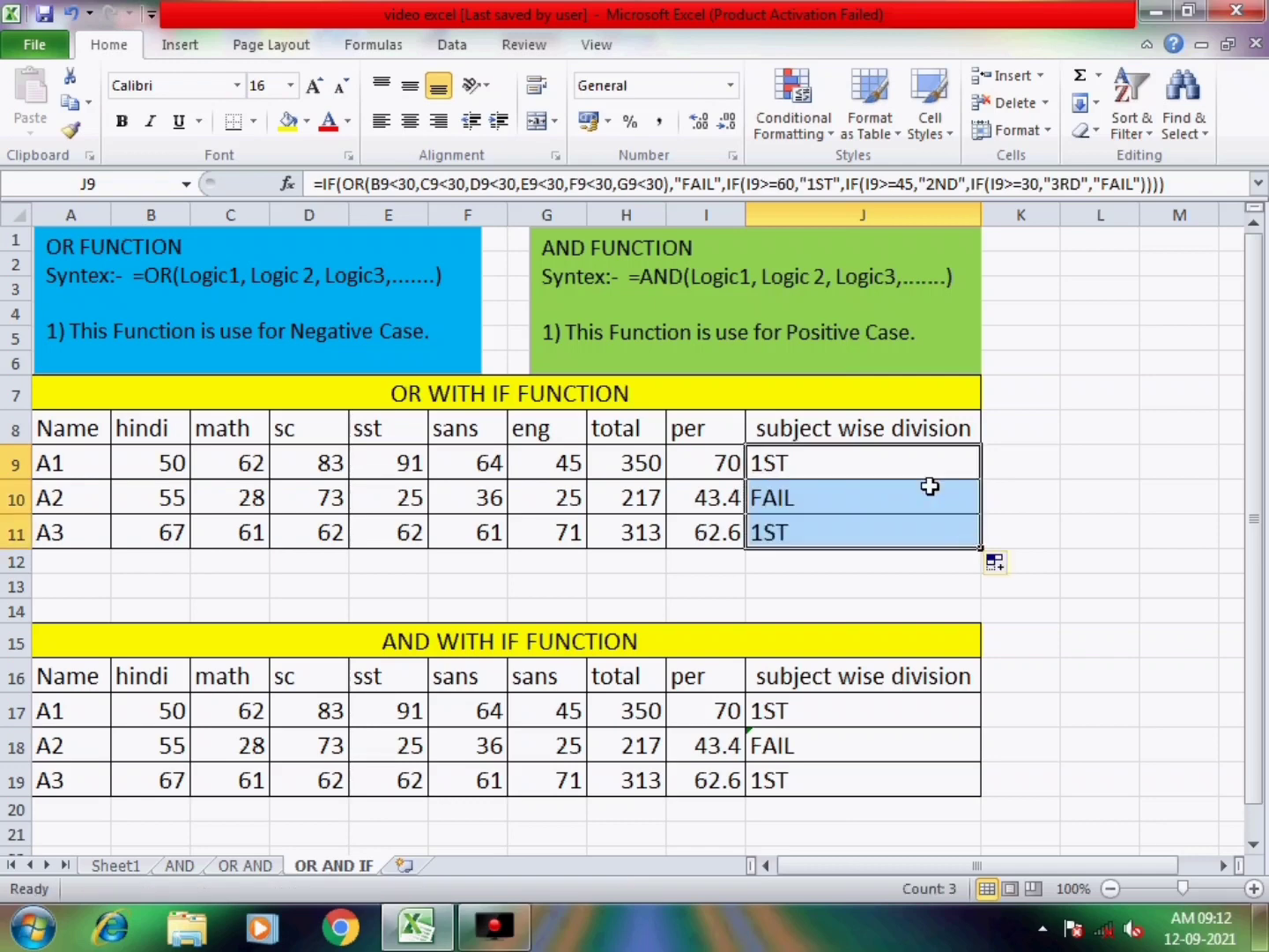
left_click(834, 467)
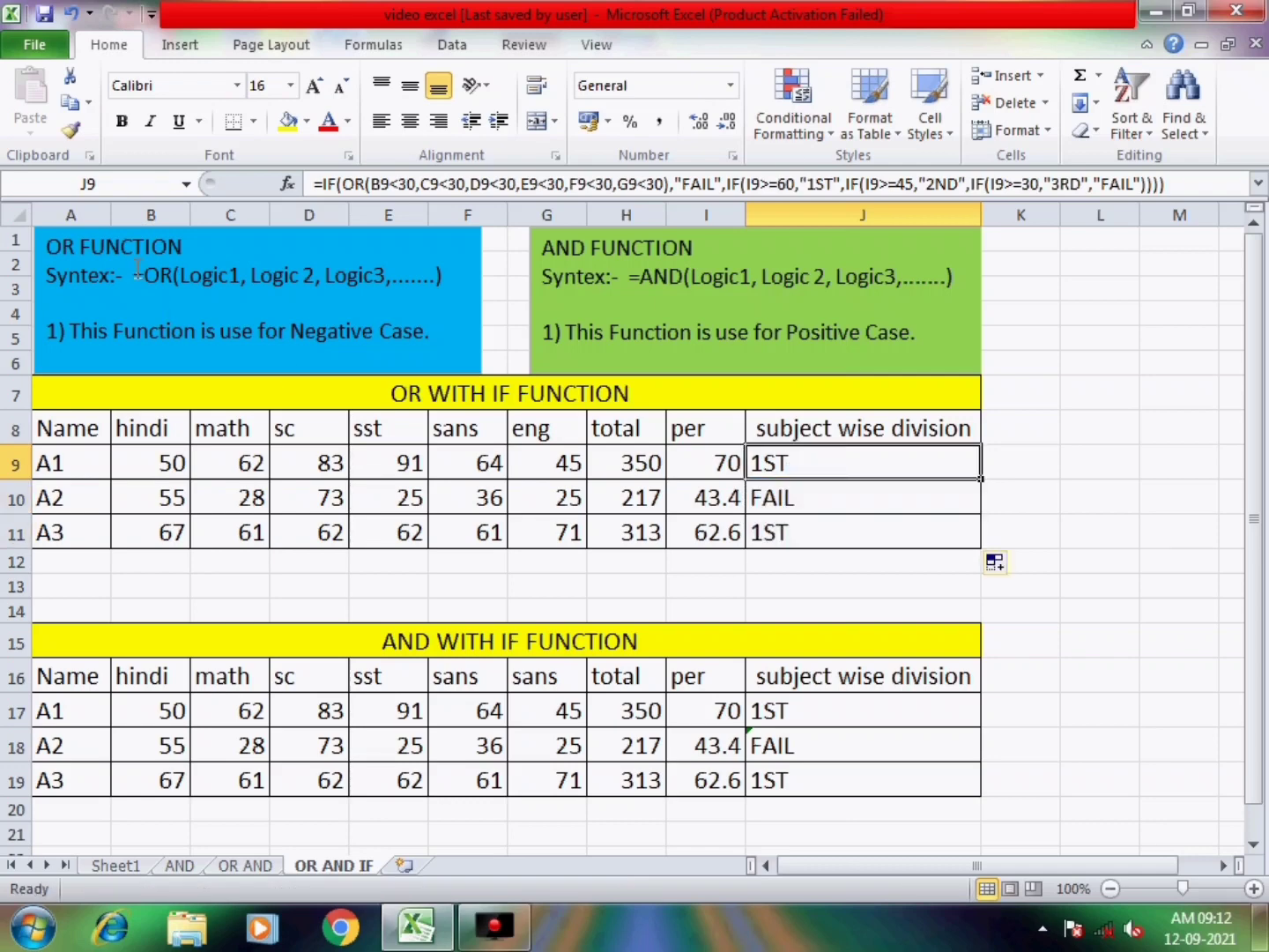
key("F2")
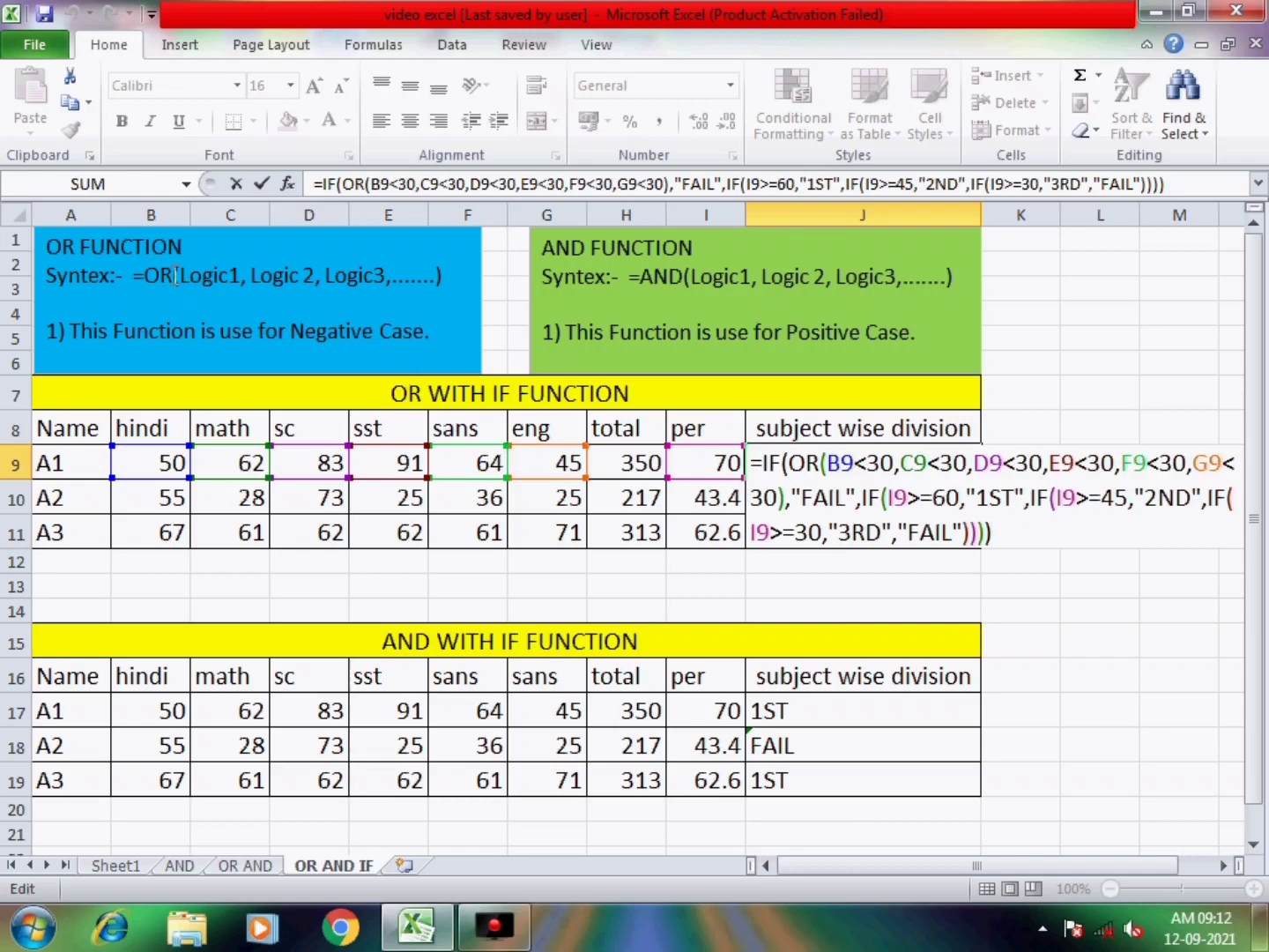
key("Return")
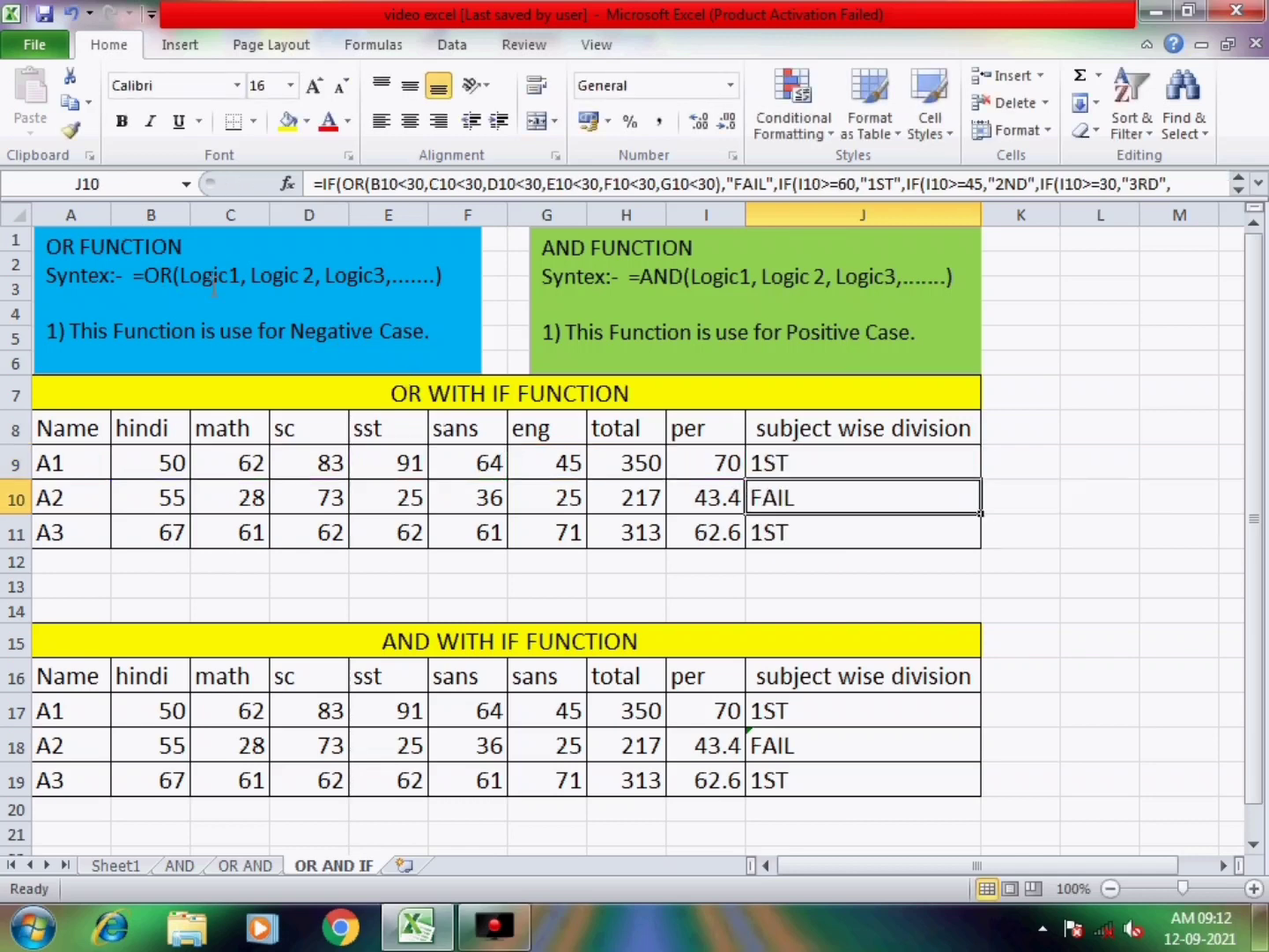
- Clear cells J17:J19 under subject wise division in the AND WITH IF FUNCTION table
key("Down")
key("Down")
key("Down")
key("Down")
key("Down")
key("Down")
key("Down")
key("Down")
key("Down")
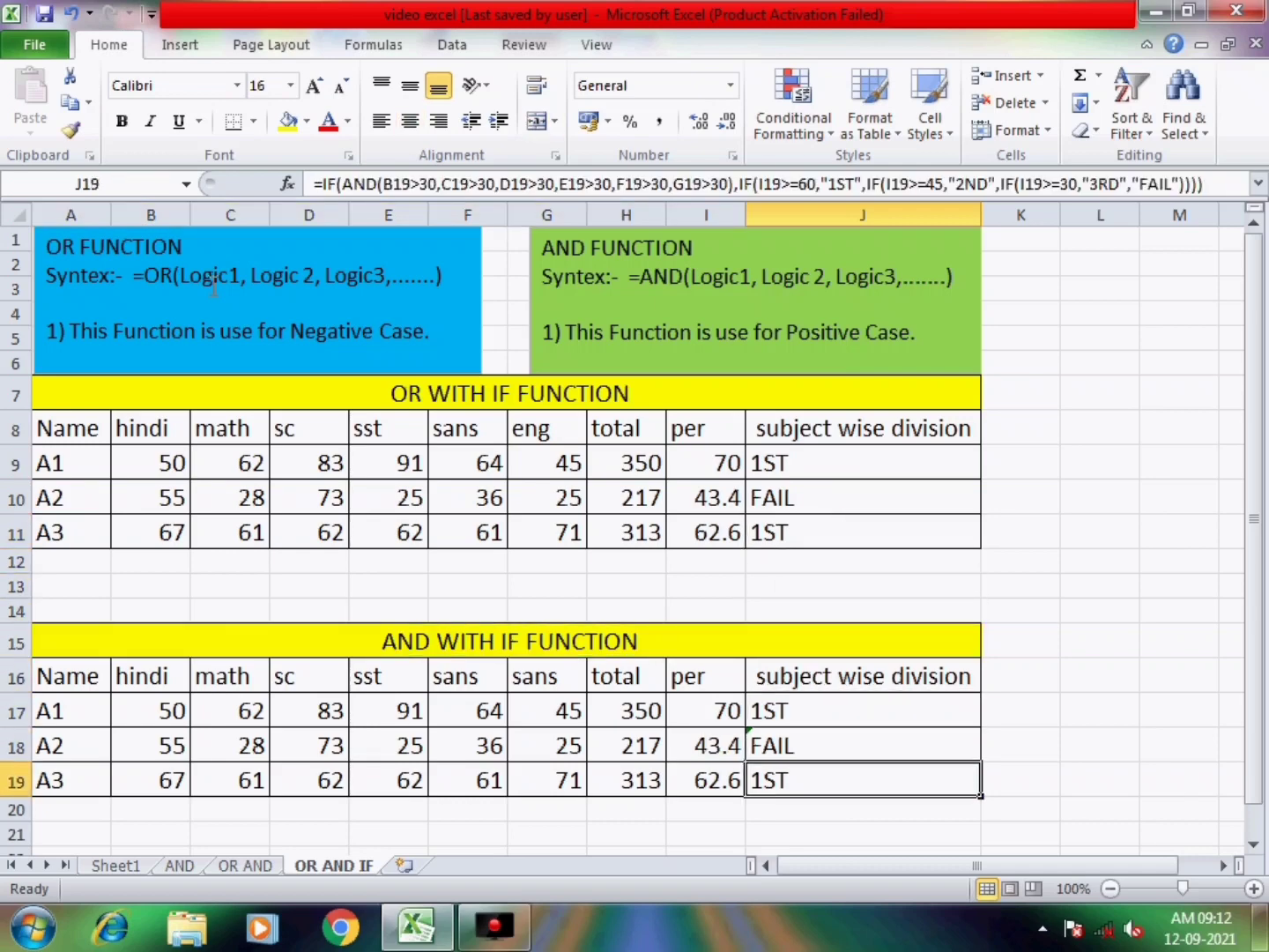
key("Up")
key("Up")
key("Up")
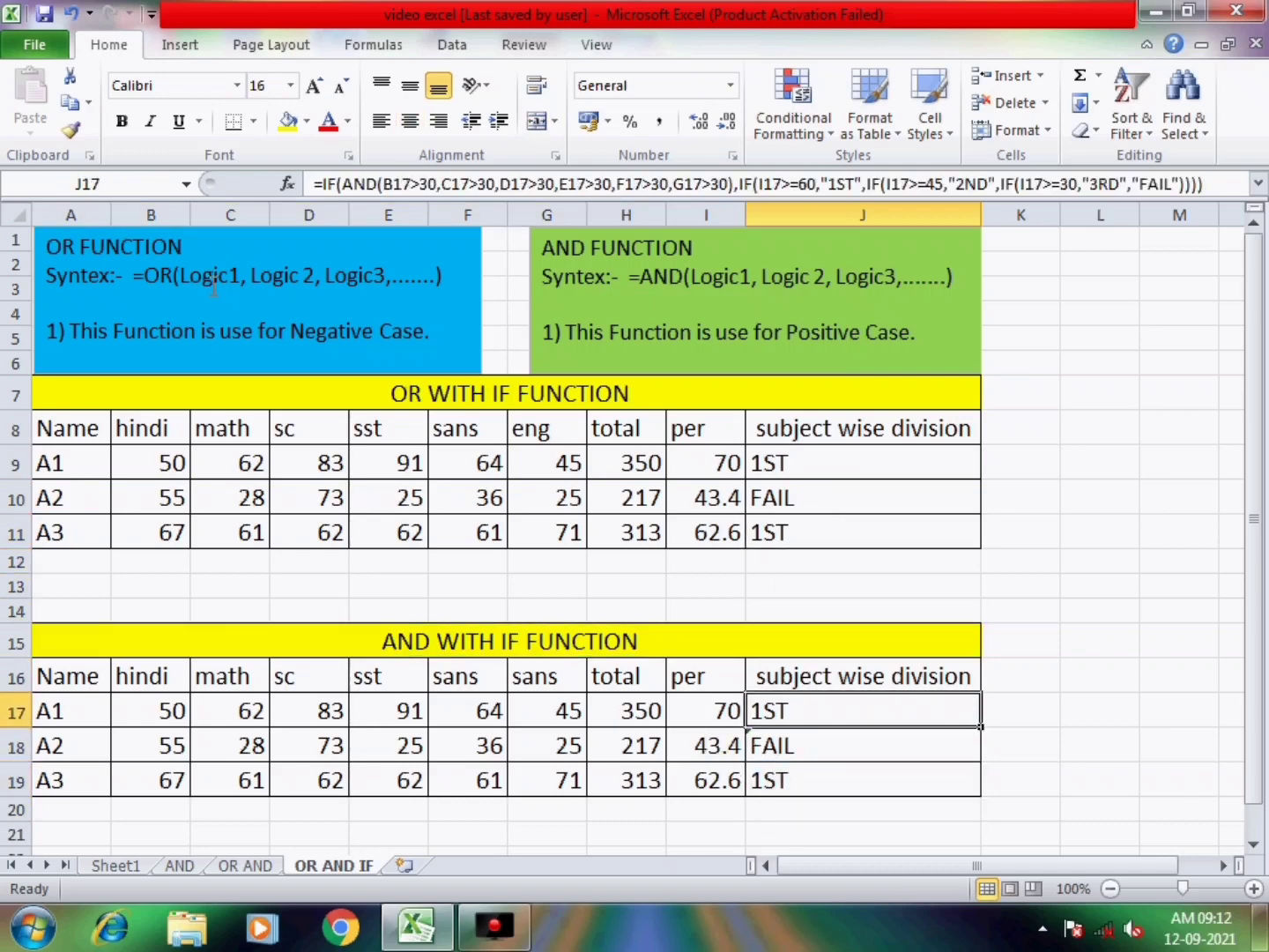
key("Down")
key("shift+Down")
key("shift+Down")
key("Delete")
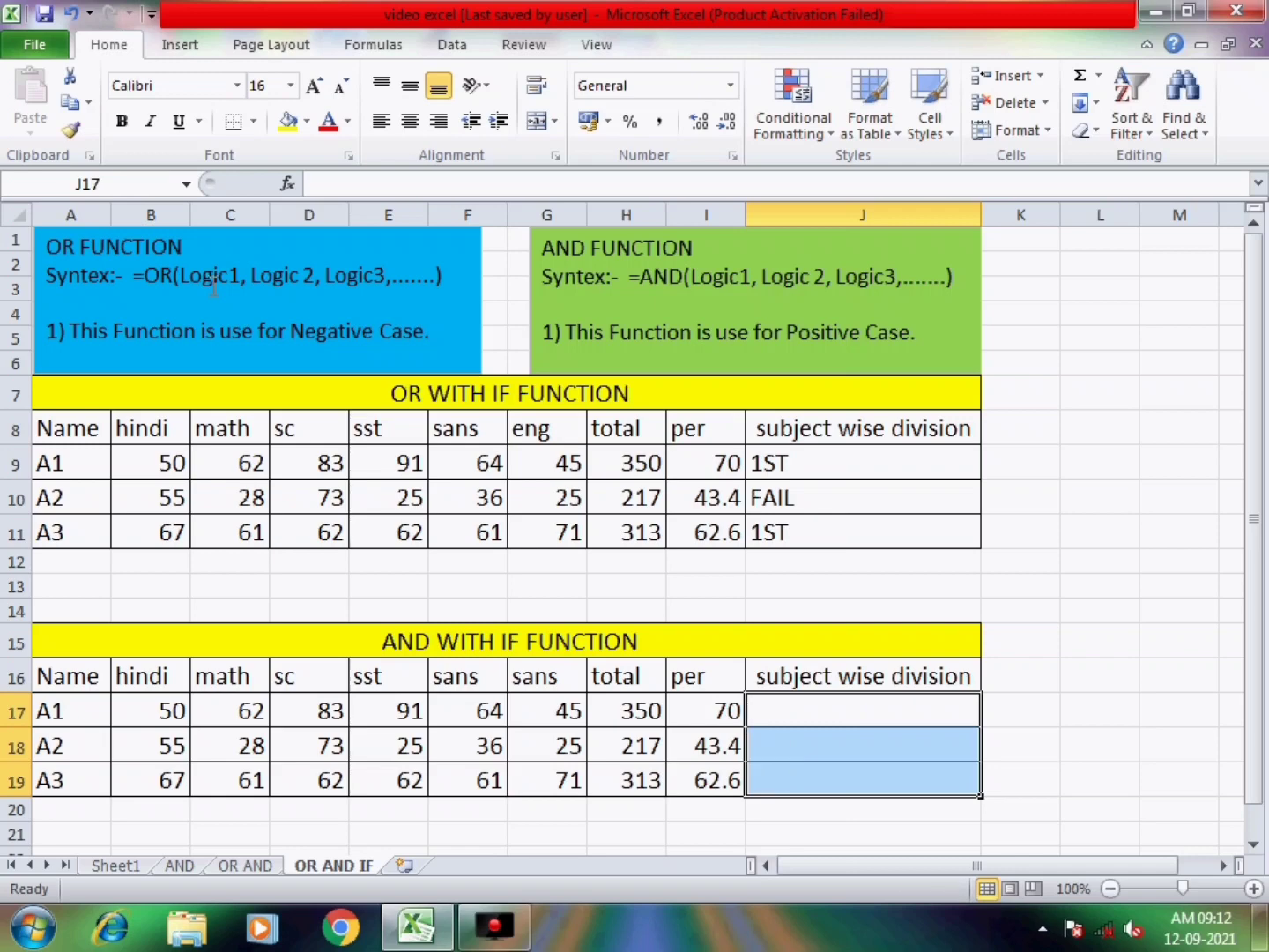
- Begin an IF formula in J17 with a nested AND whose first condition is B17>30
key("Down")
key("Up")
type("=")
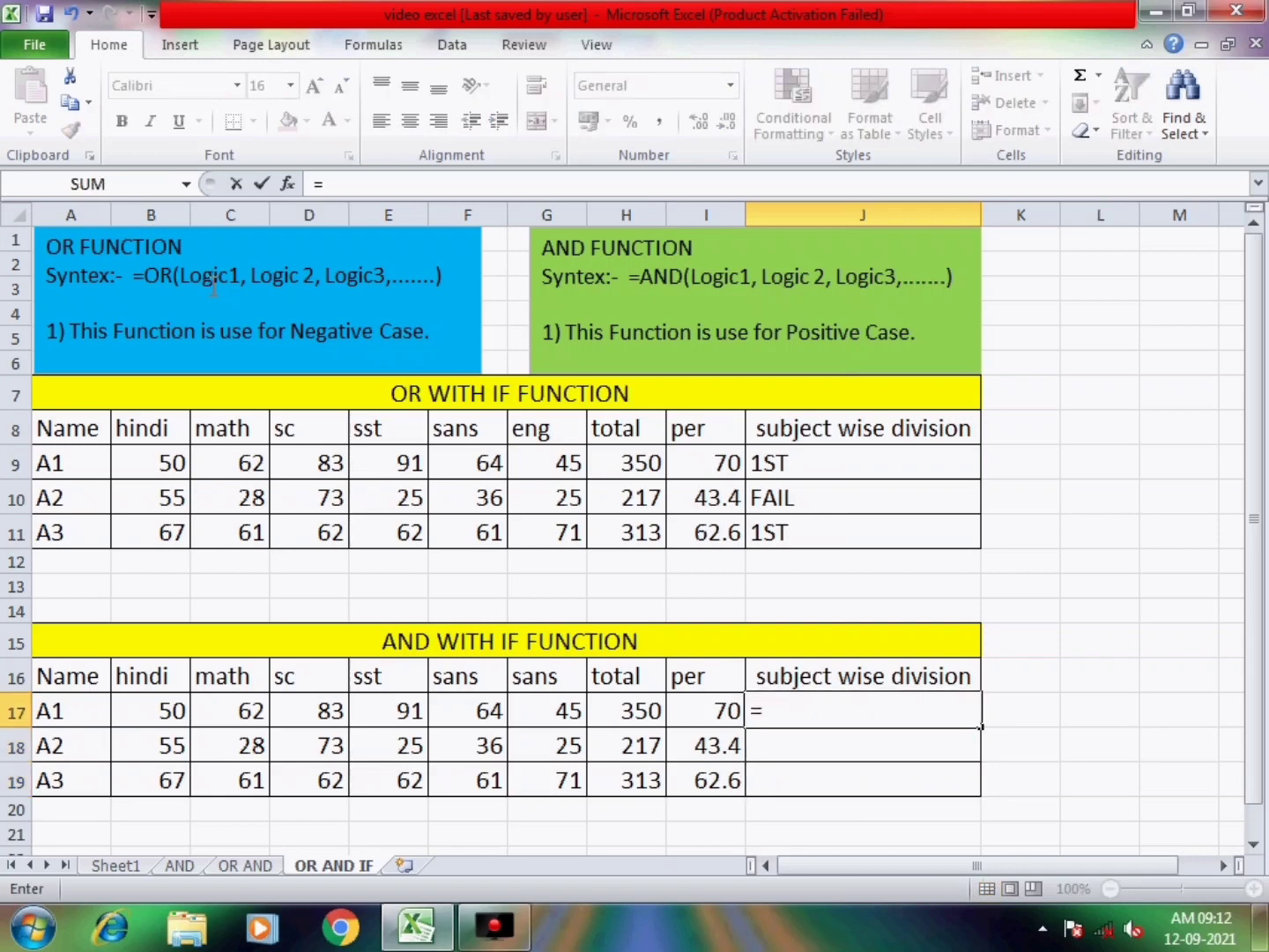
type("IF(")
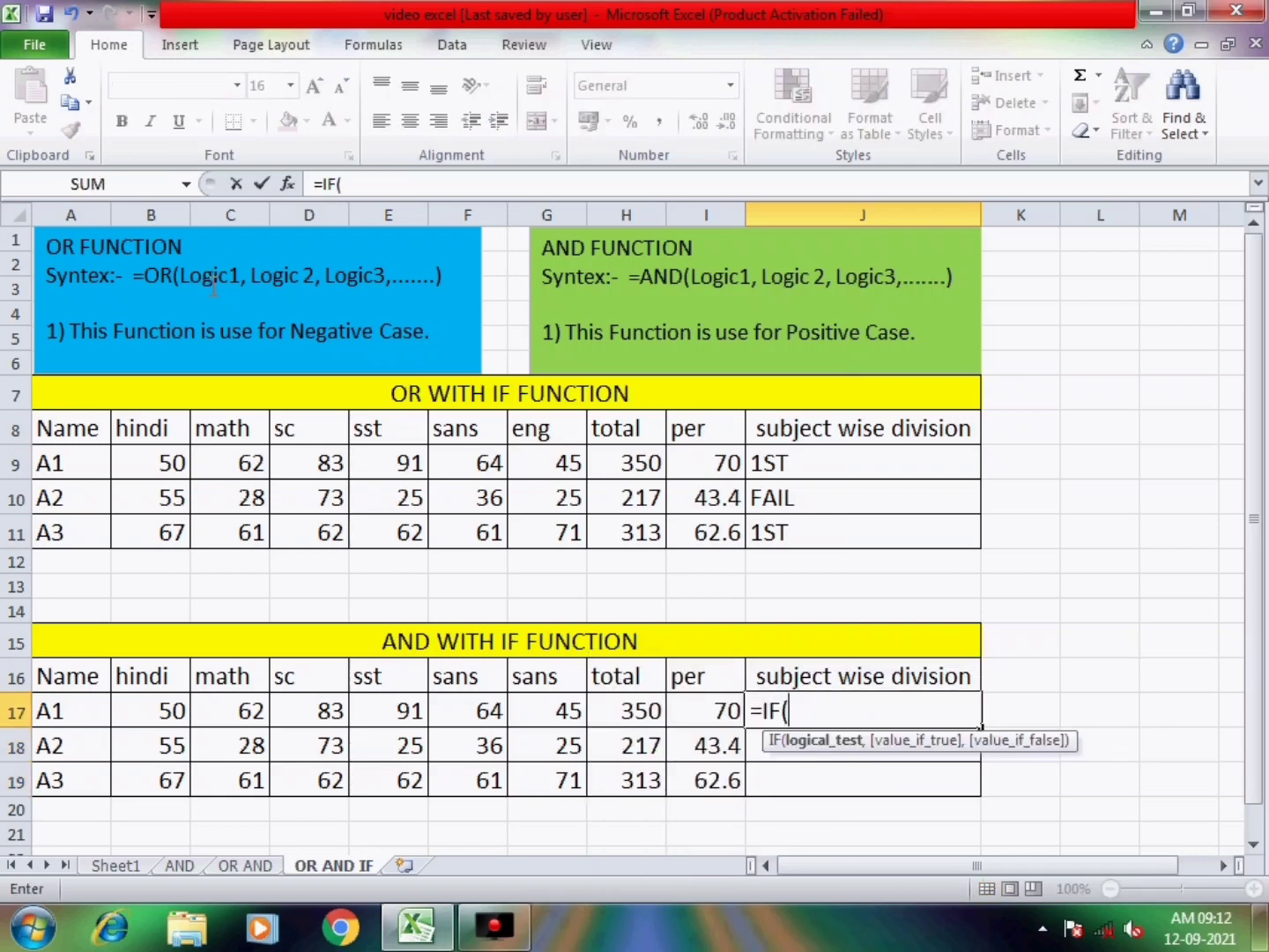
type("AND(")
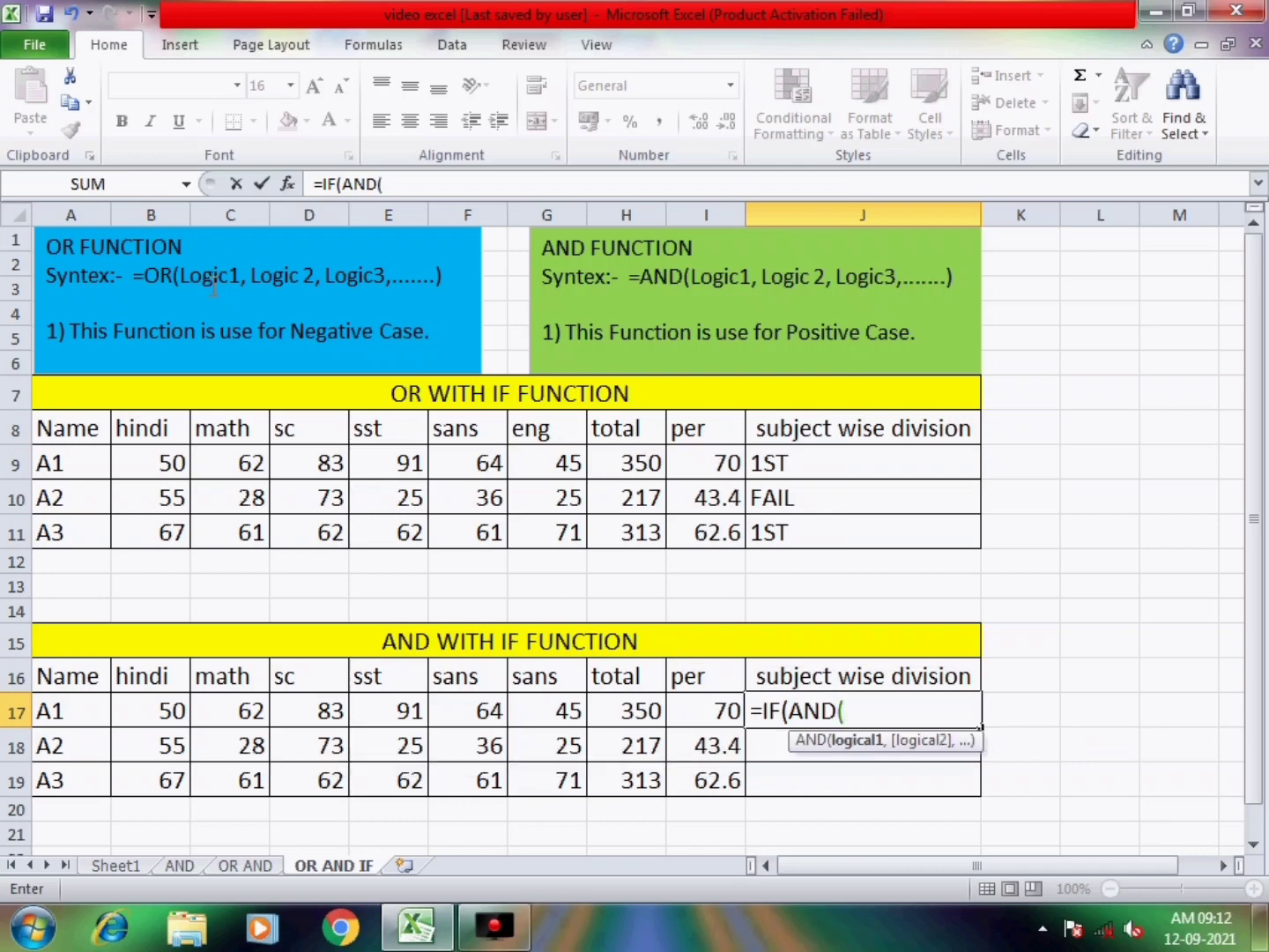
left_click(154, 714)
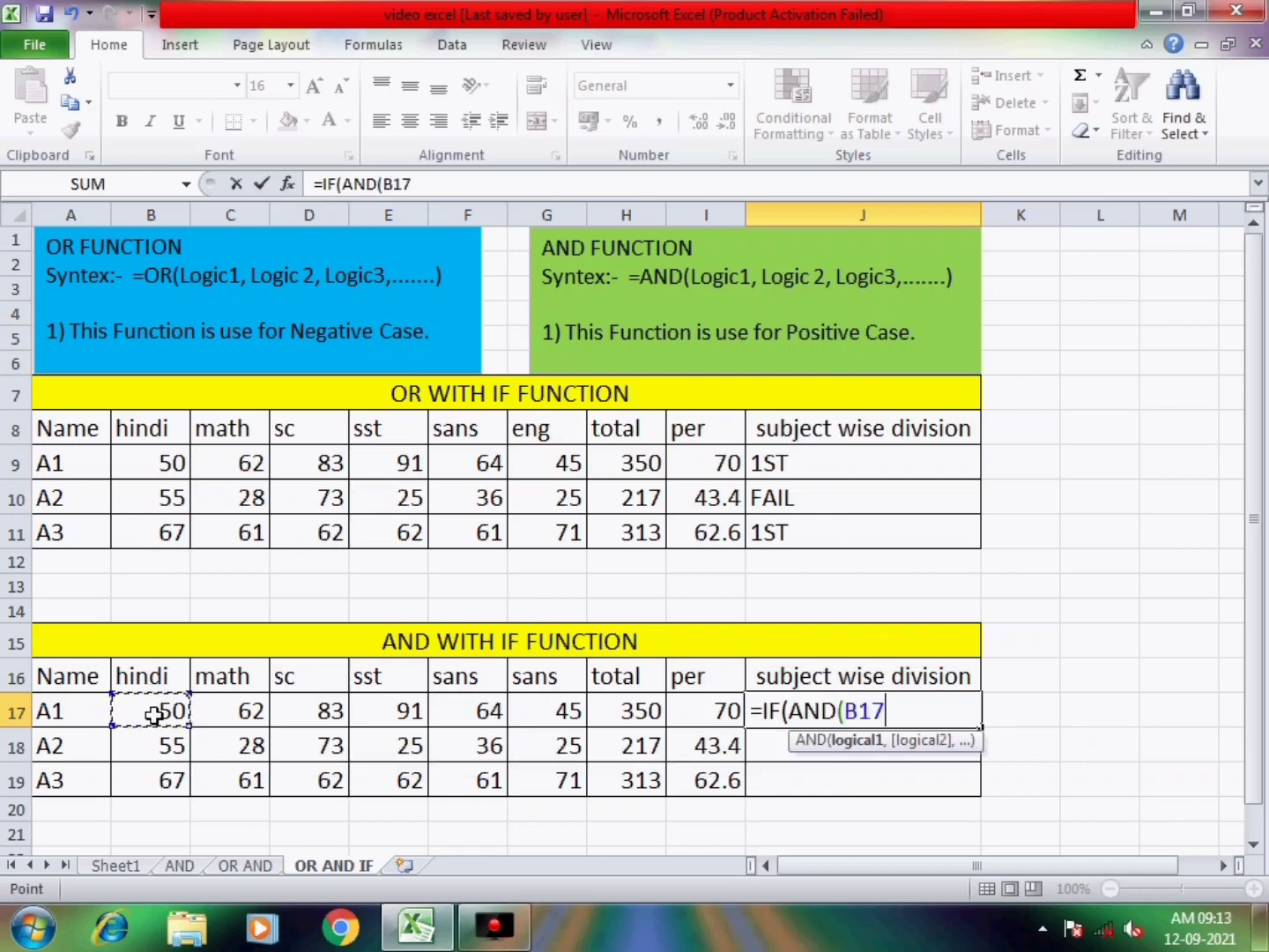
type(">")
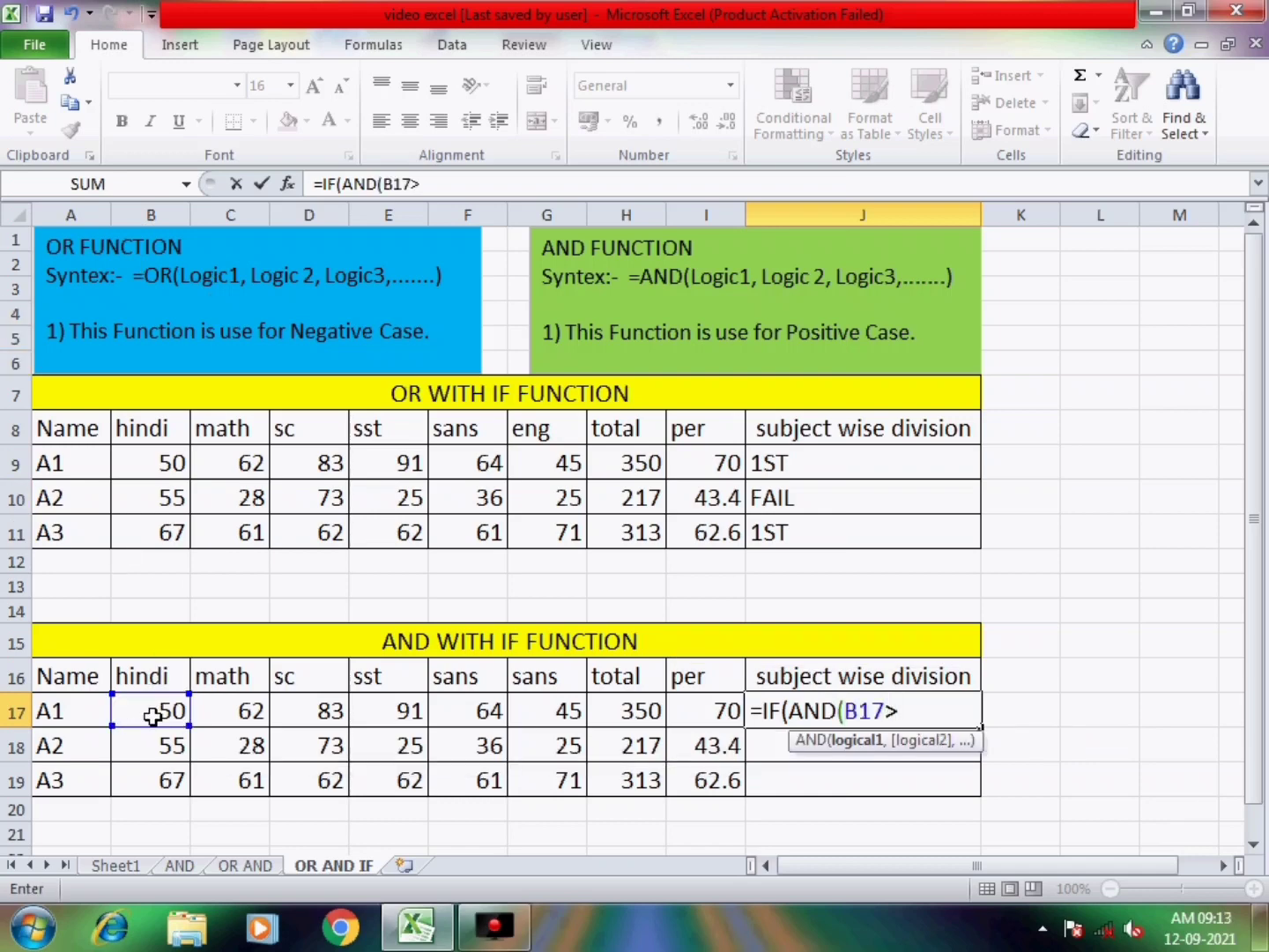
type("30,")
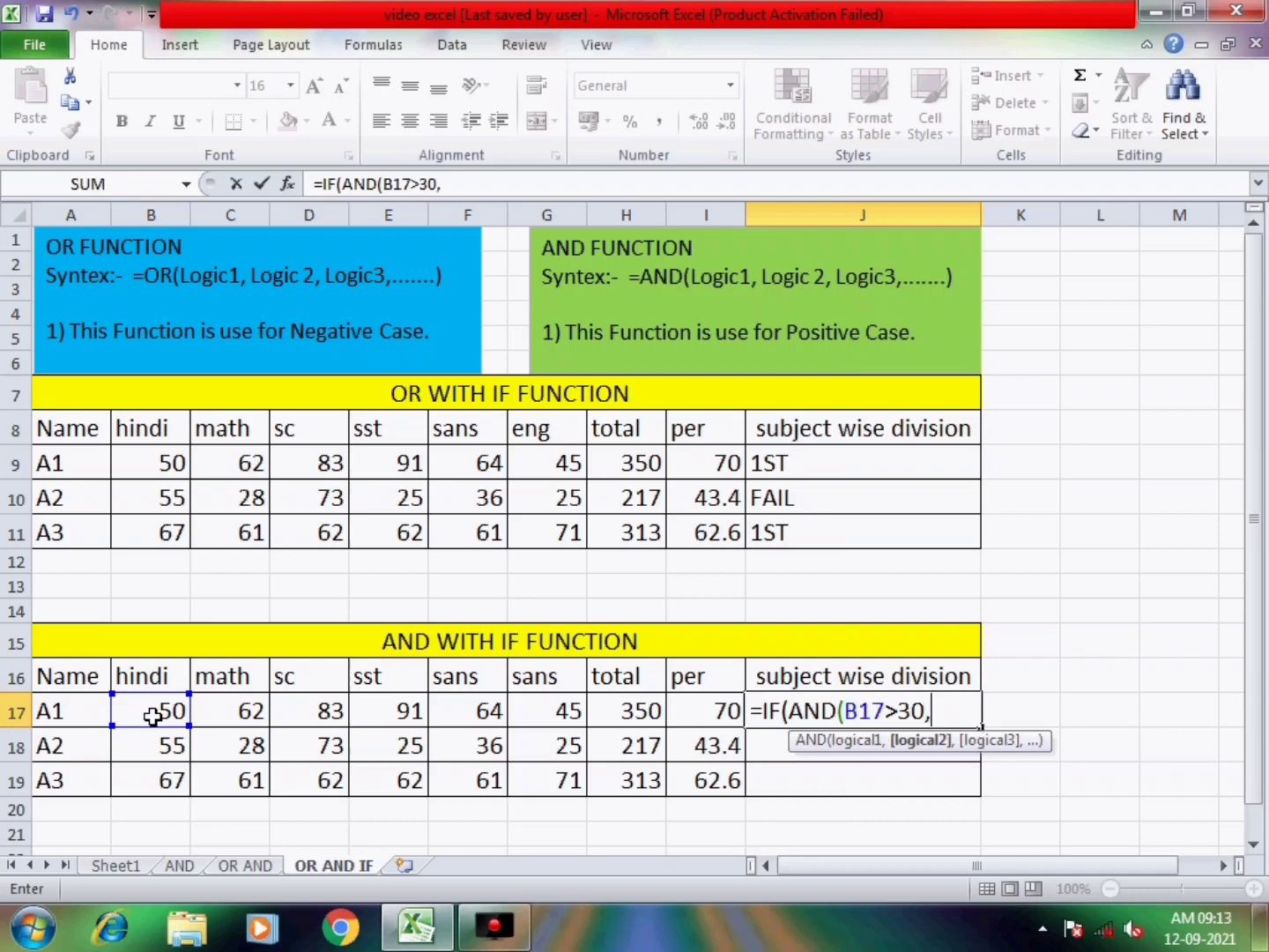
- Add the conditions C17>30, D17>30, E17>30, F17>30 and G17>30 to the AND in J17 and close the AND
left_click(232, 712)
type(">30,")
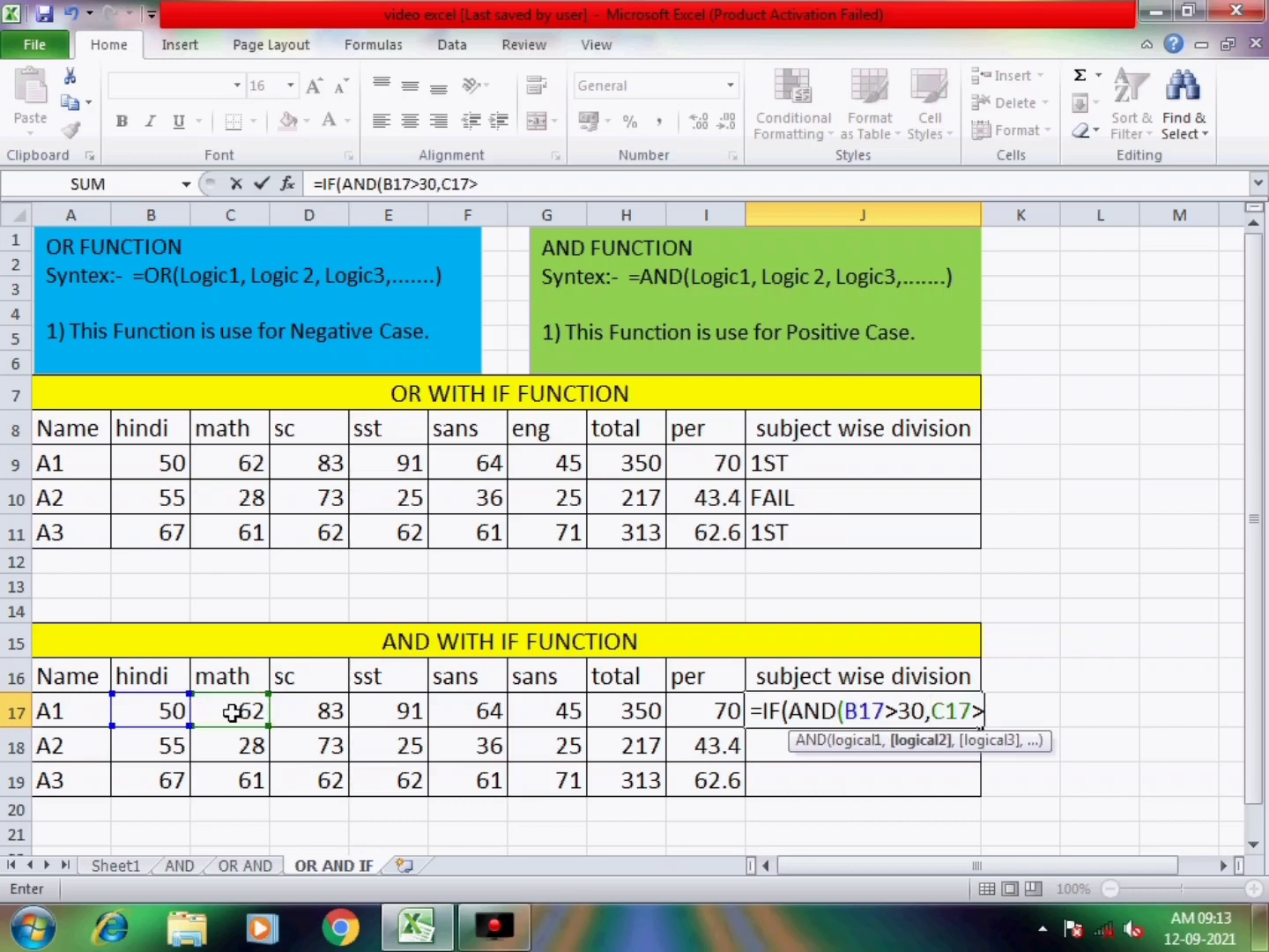
left_click(315, 718)
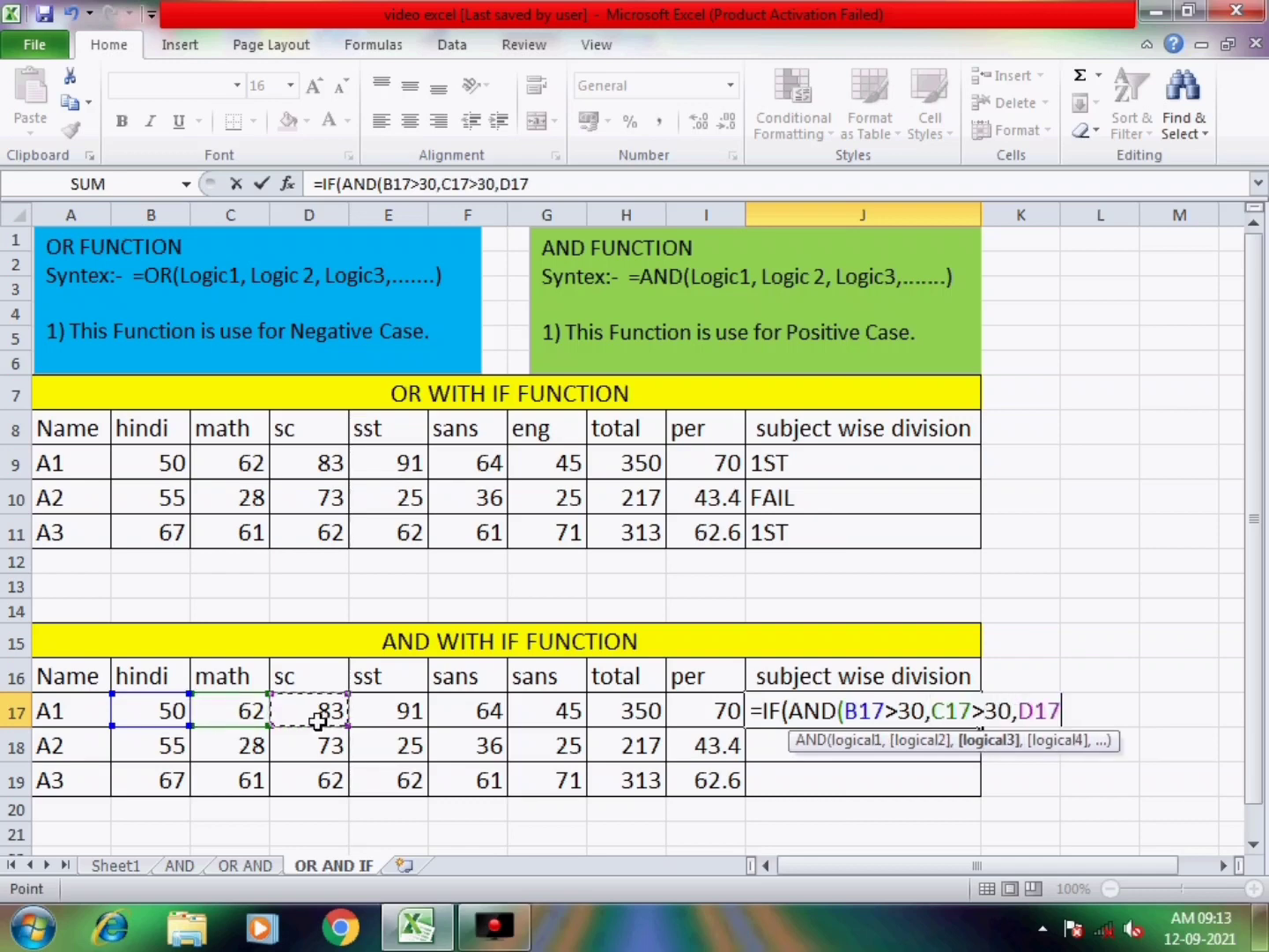
type(">30,")
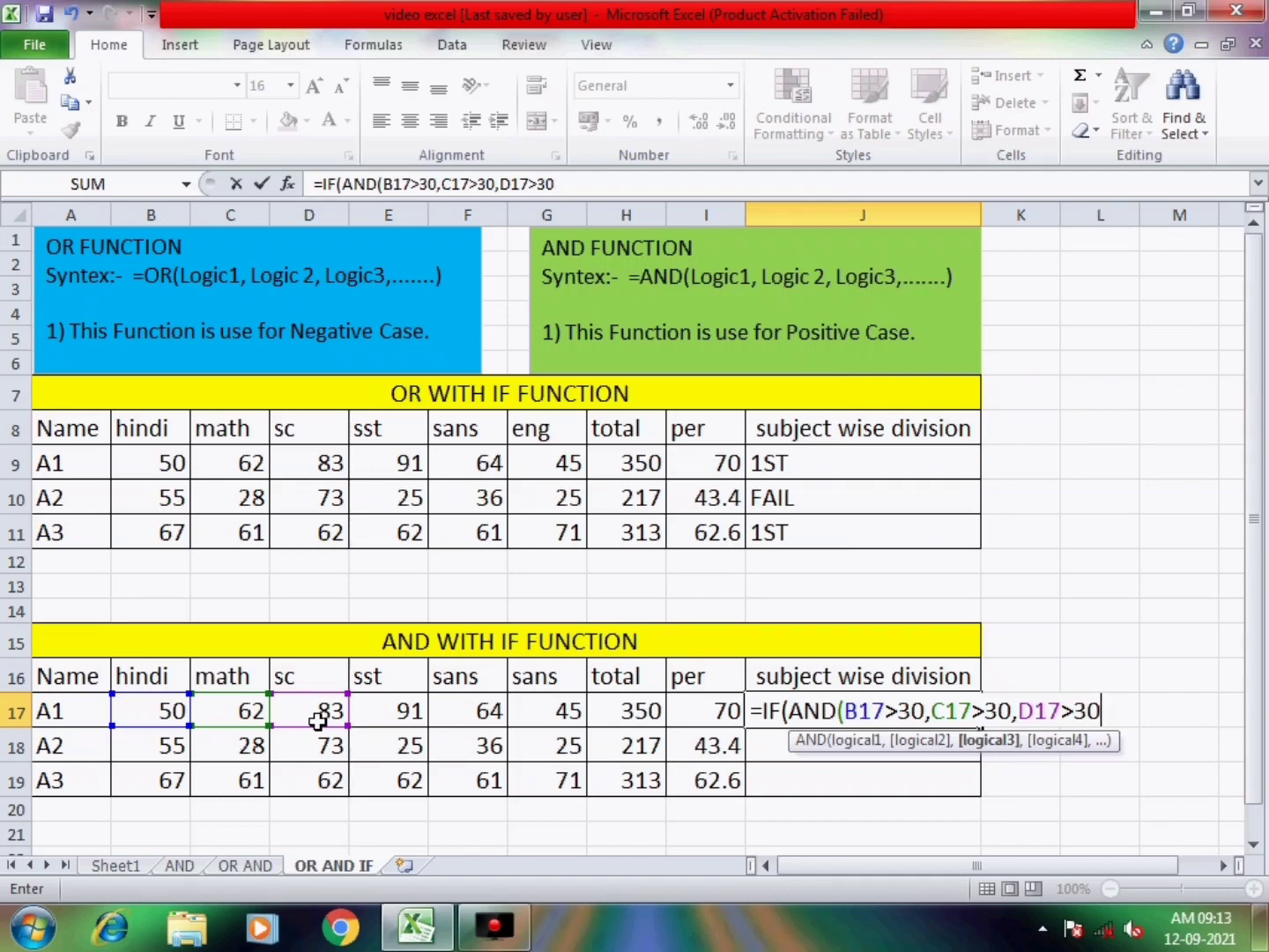
left_click(380, 719)
type(">30,")
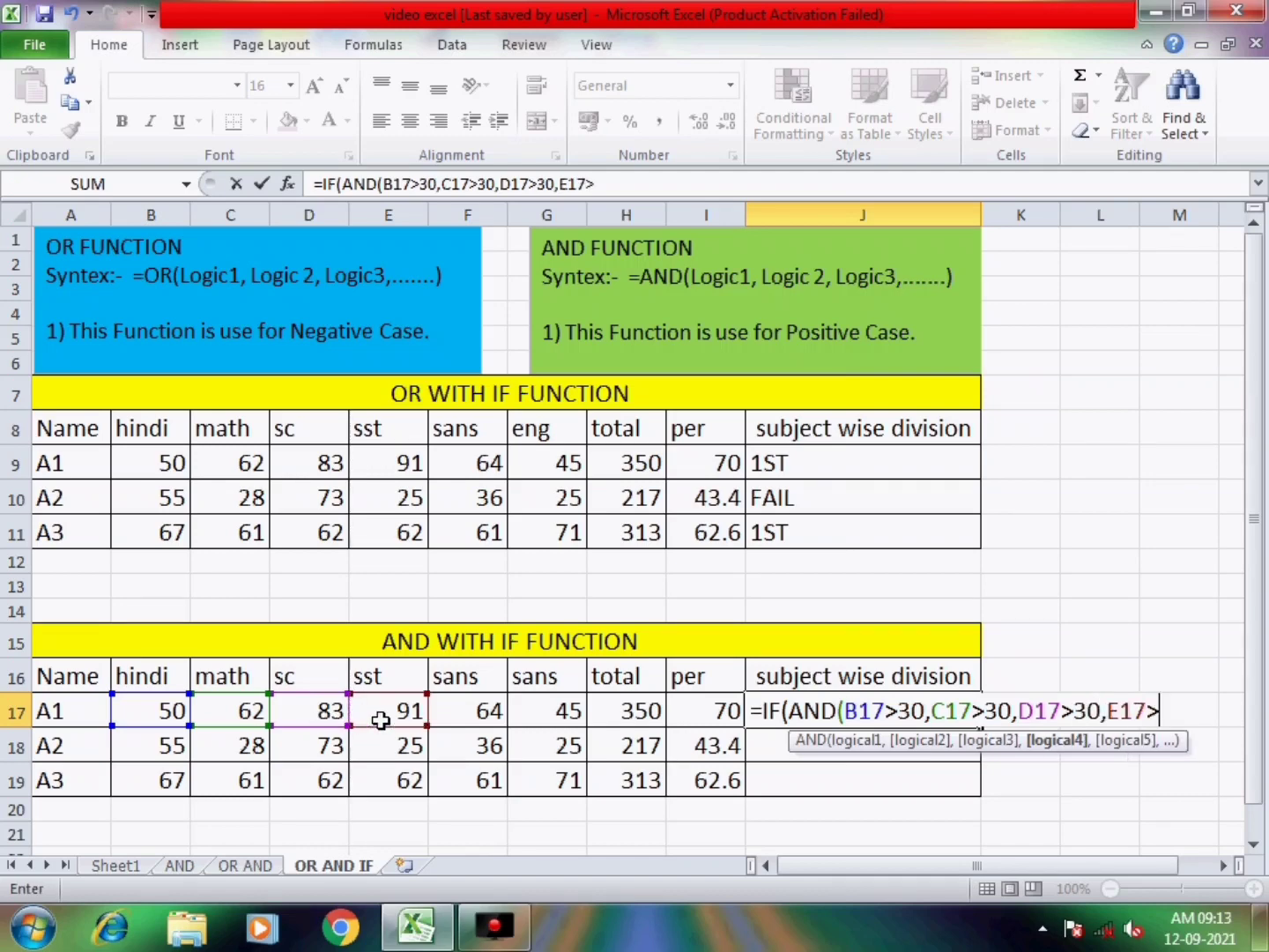
left_click(460, 714)
type(">30,")
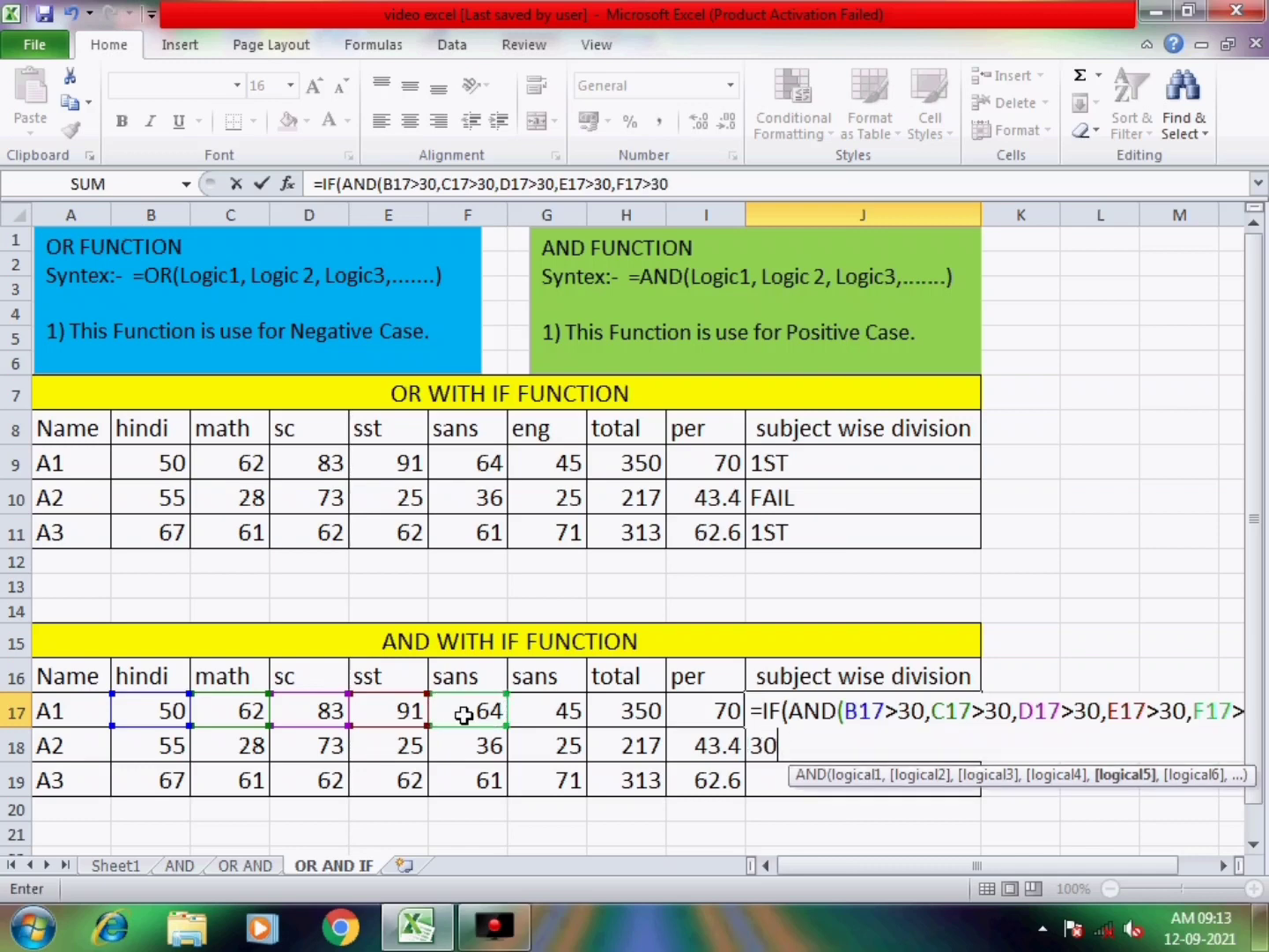
left_click(542, 725)
type(">")
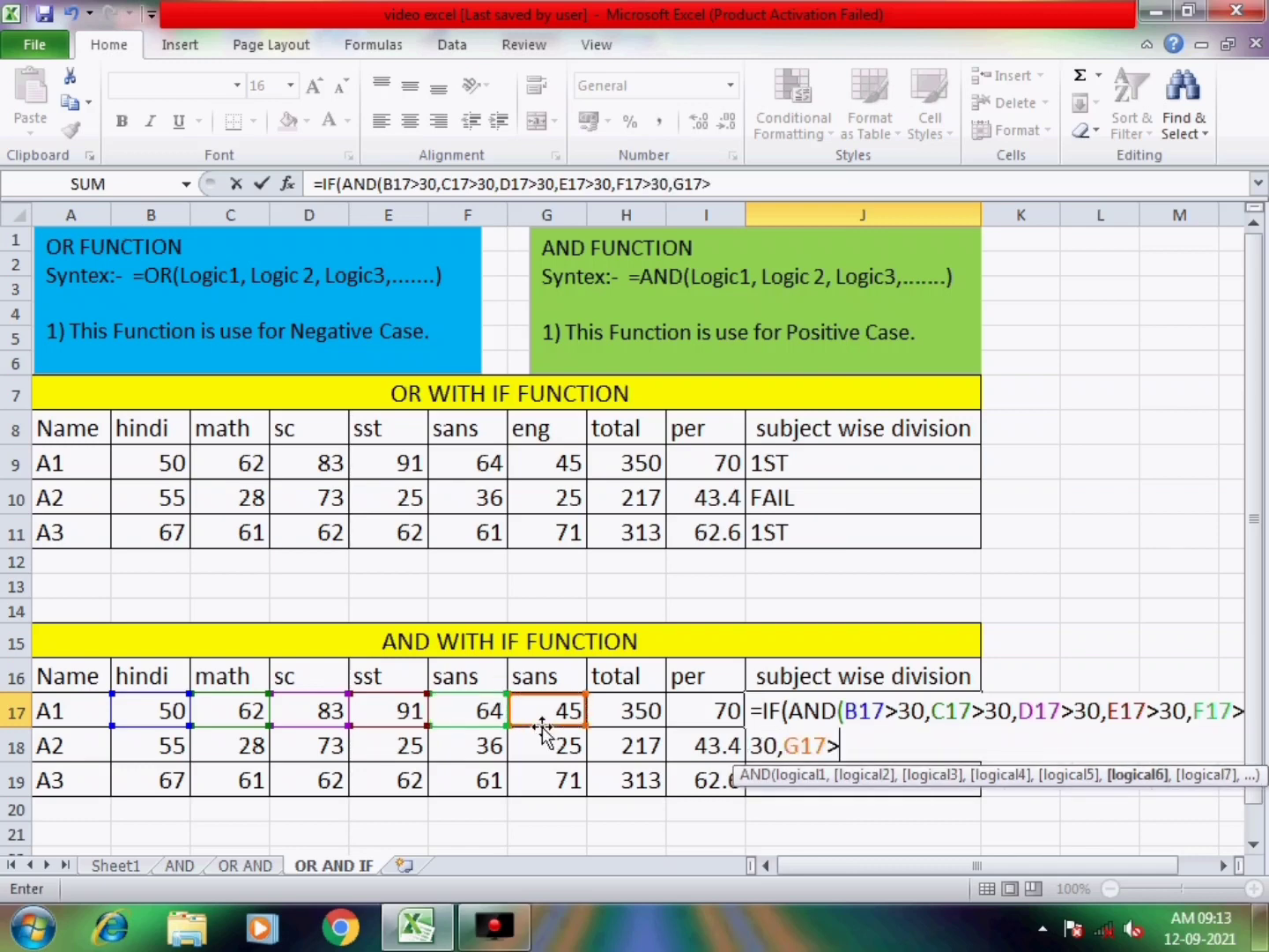
type("30")
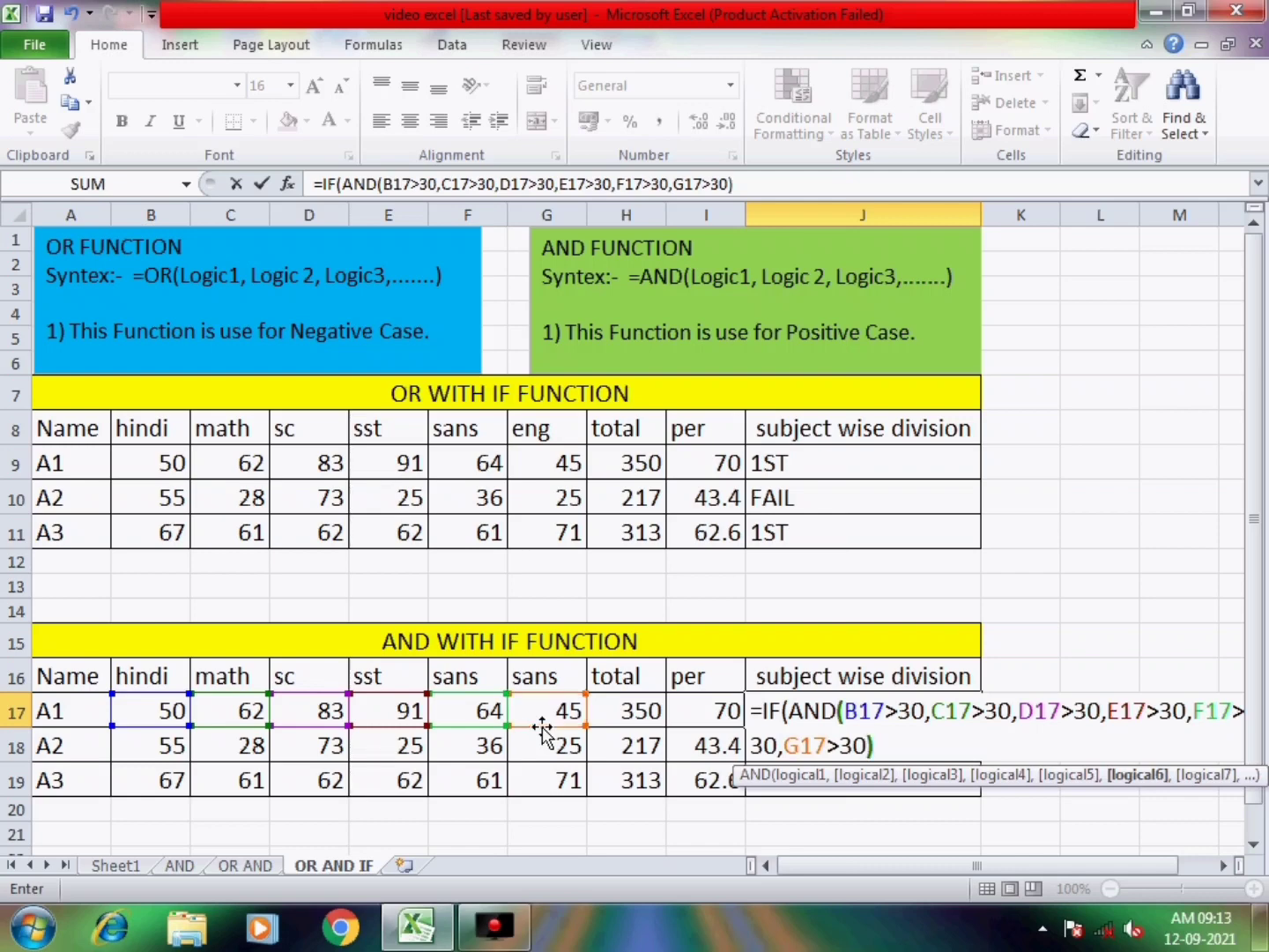
type("),")
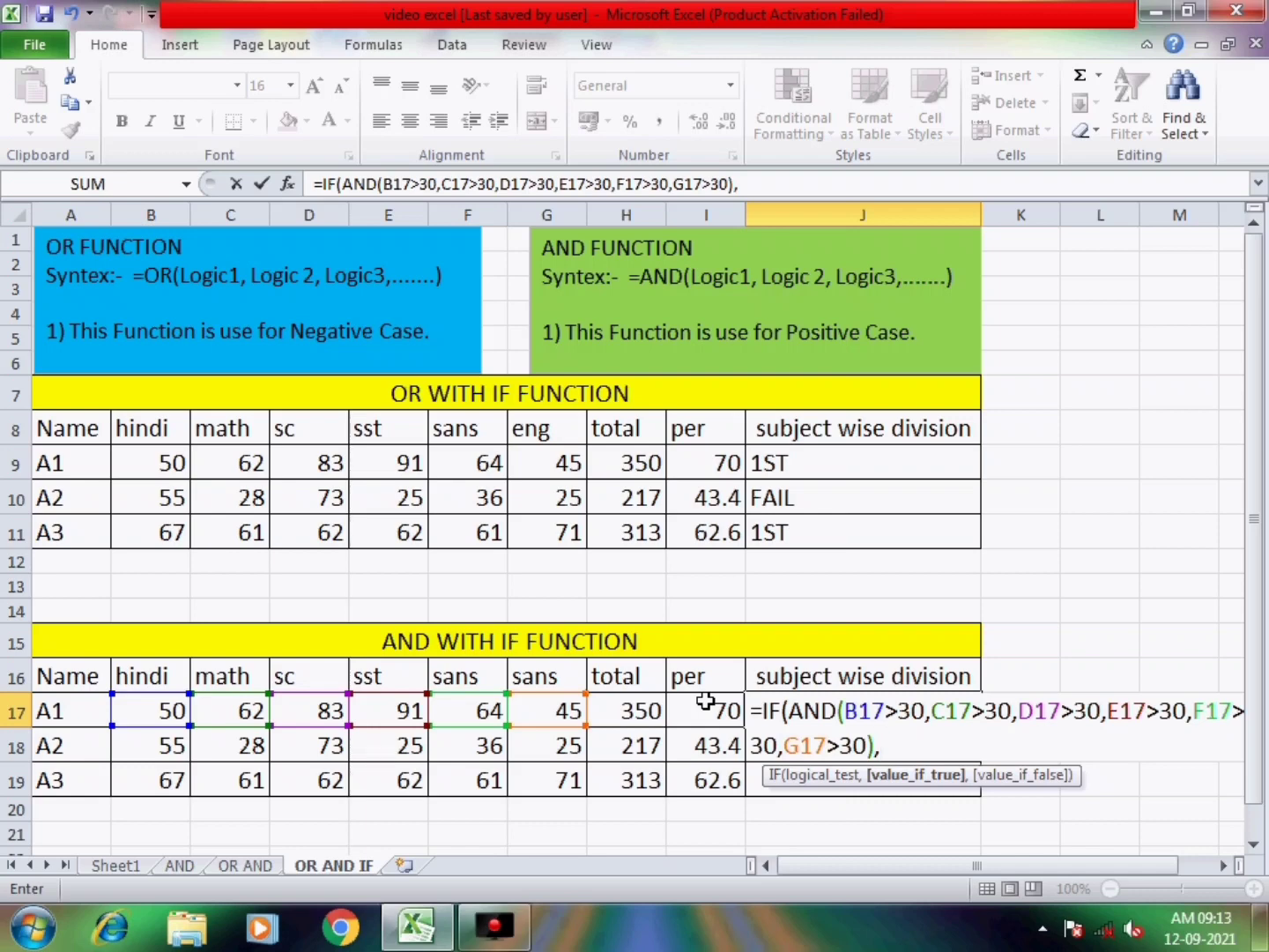
- Nest an IF as the true result in J17 that returns "1ST" when I17>=60
type("IF(")
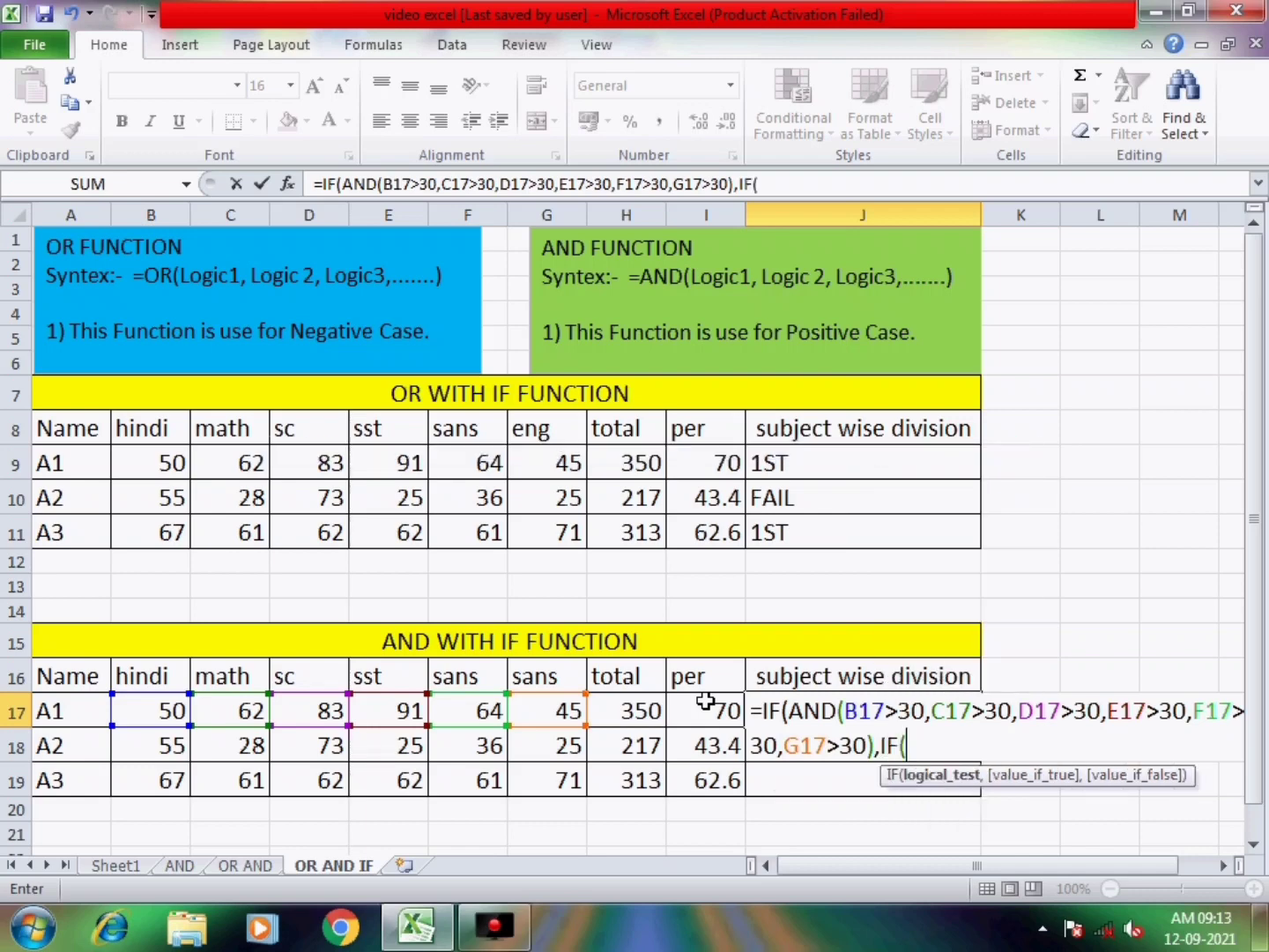
left_click(705, 708)
type(">=")
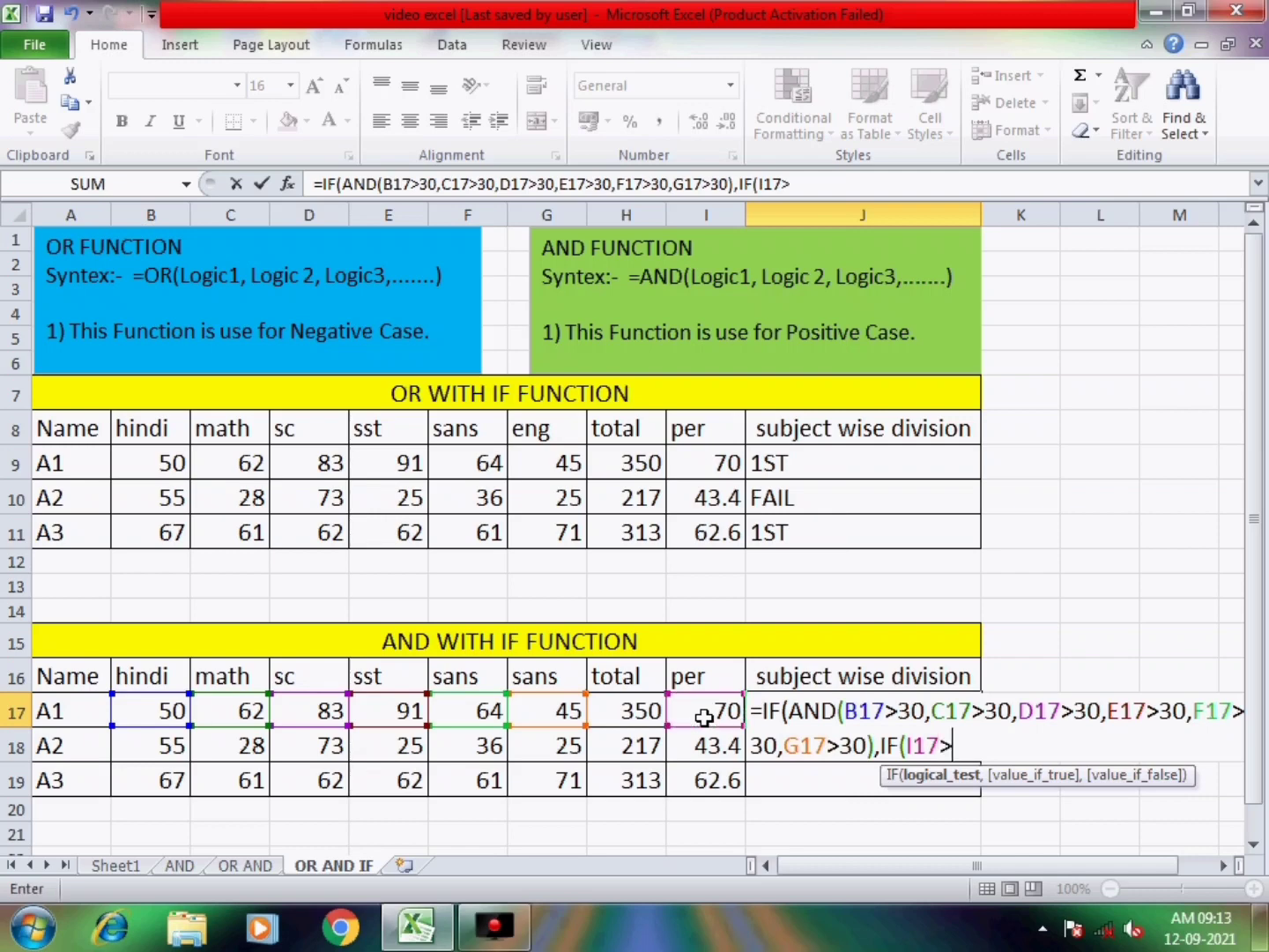
type("60,1ST")
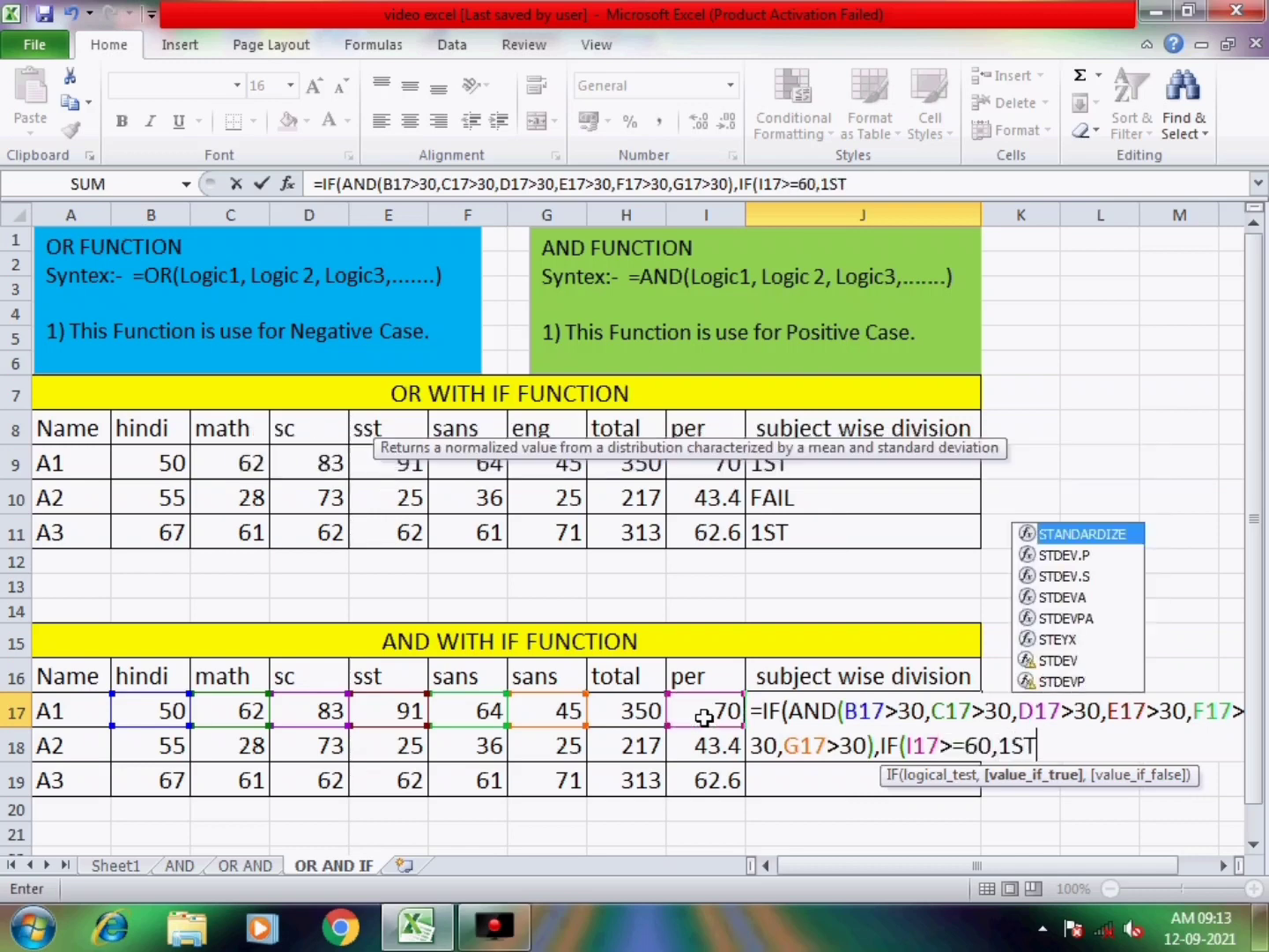
type("\"")
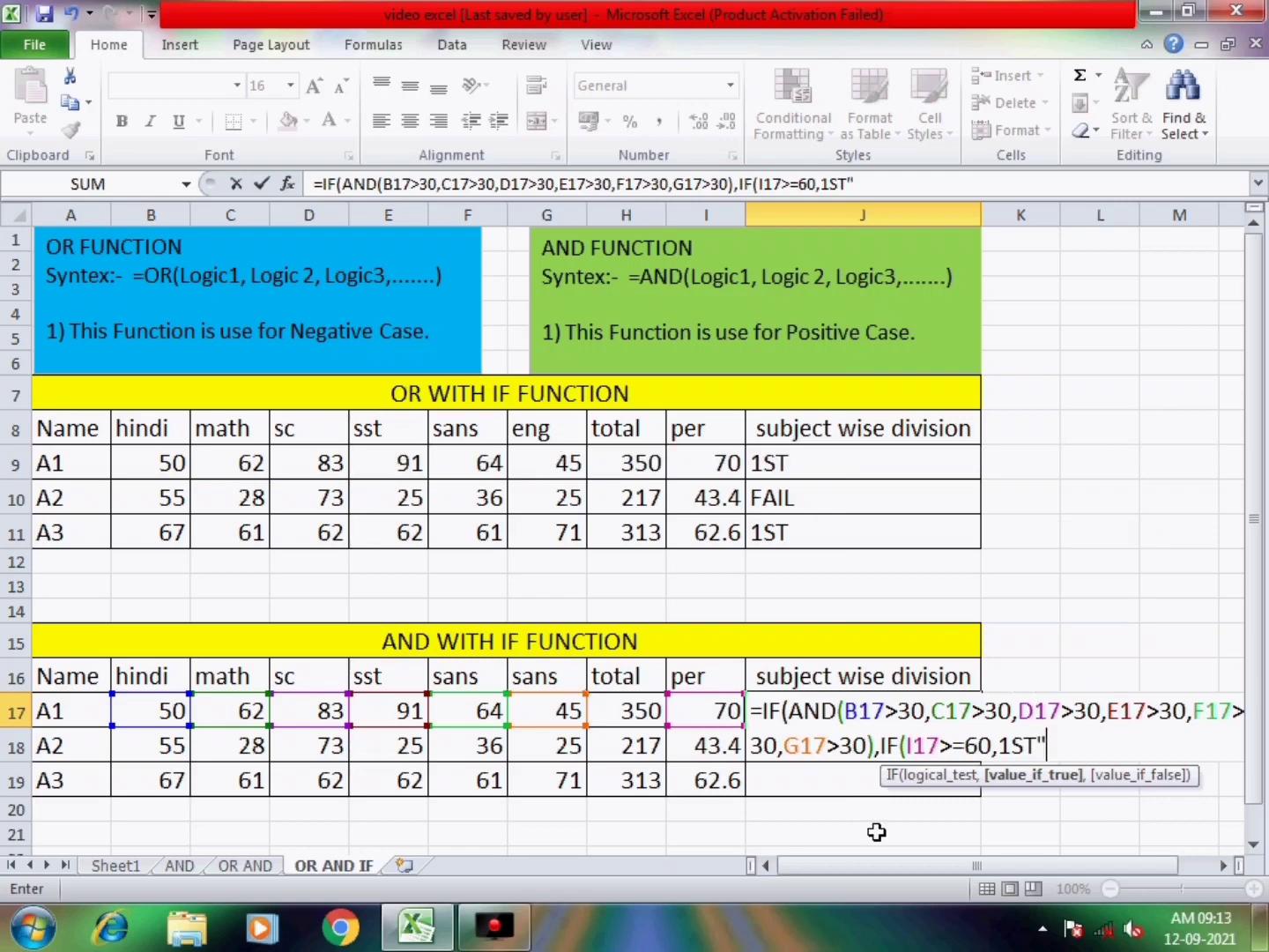
left_click(999, 746)
type("\"")
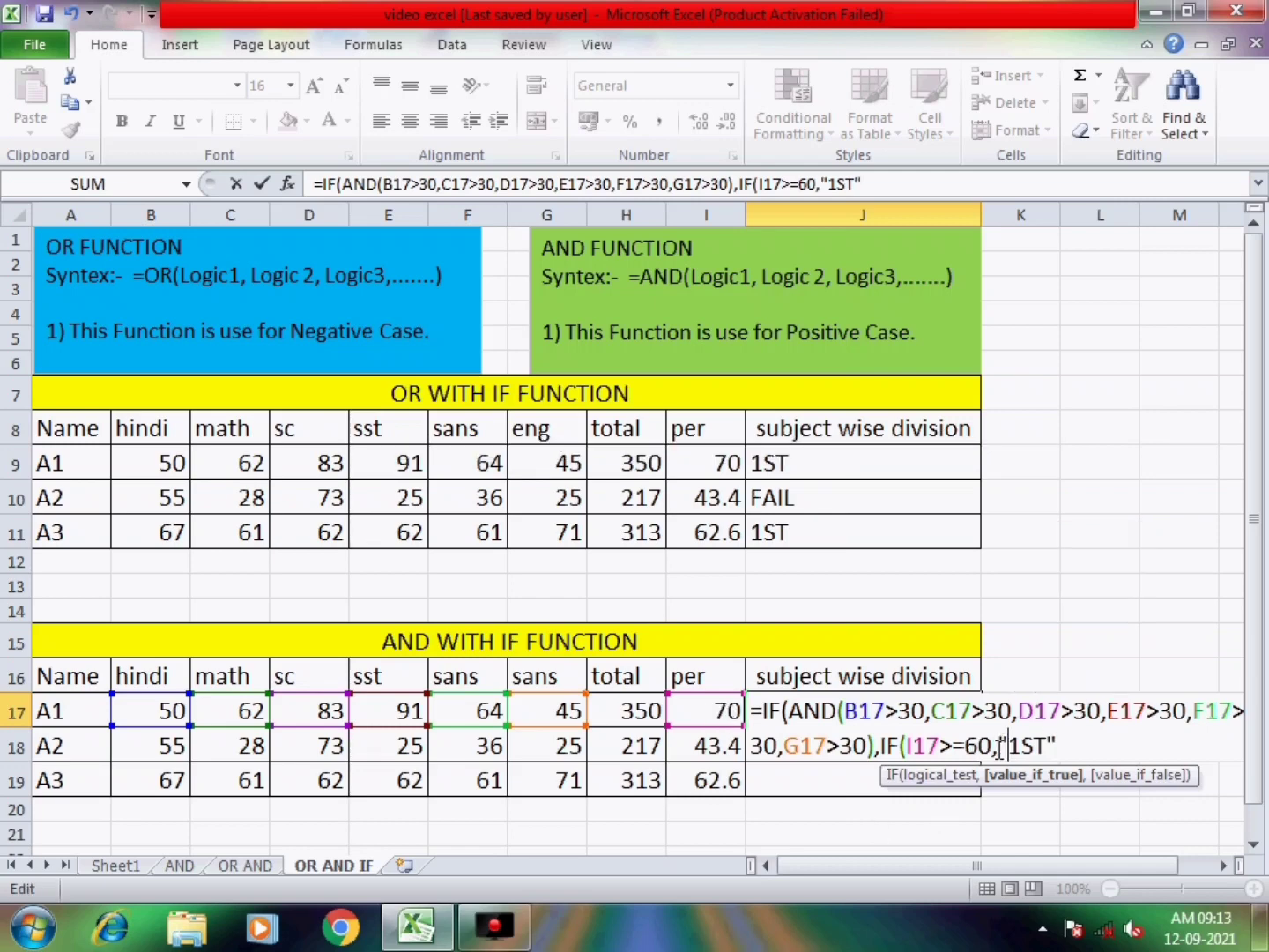
- Nest another IF in the J17 formula as the false result, testing I17>=45
key("End")
type(",IF(")
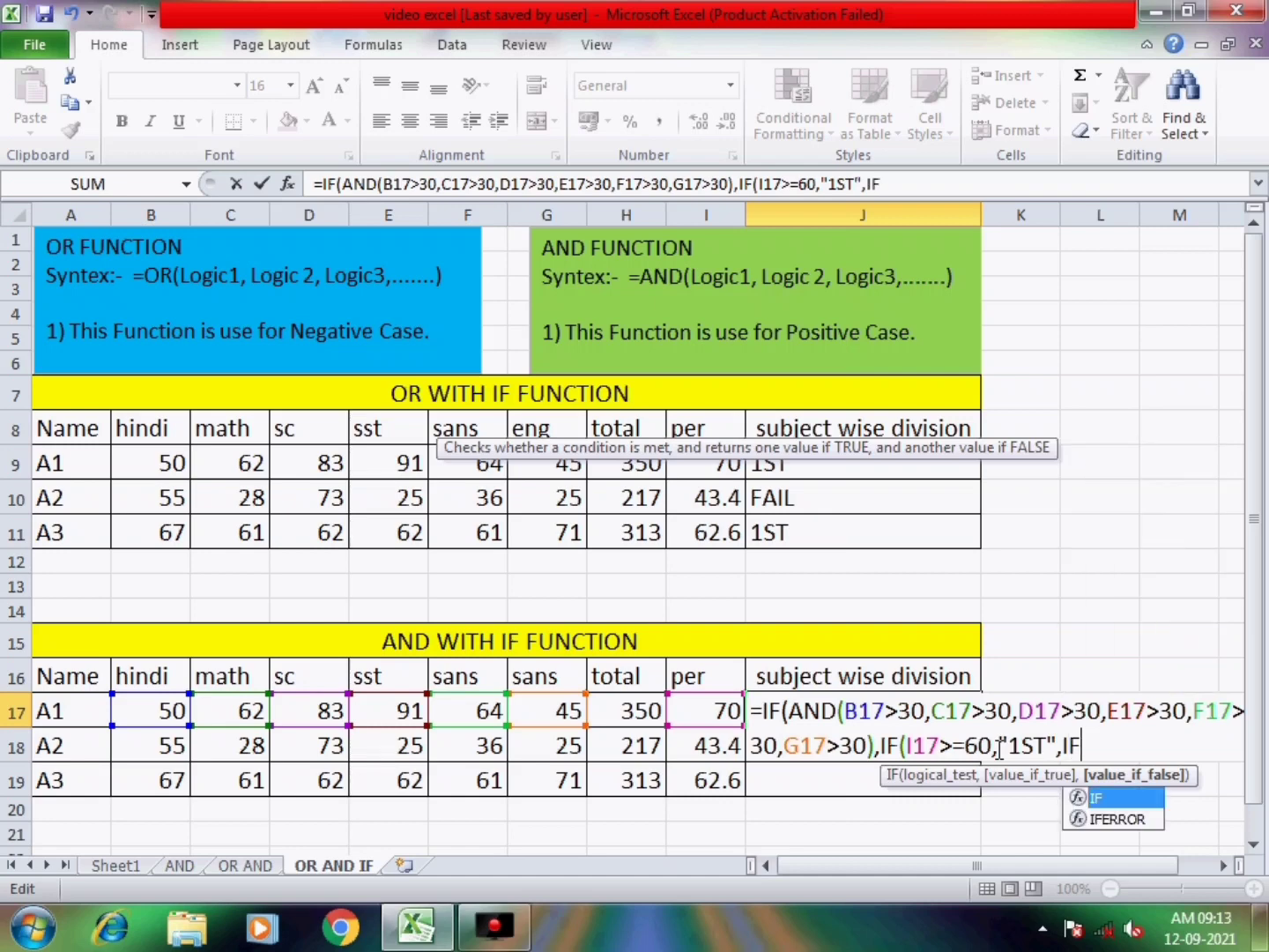
left_click(725, 710)
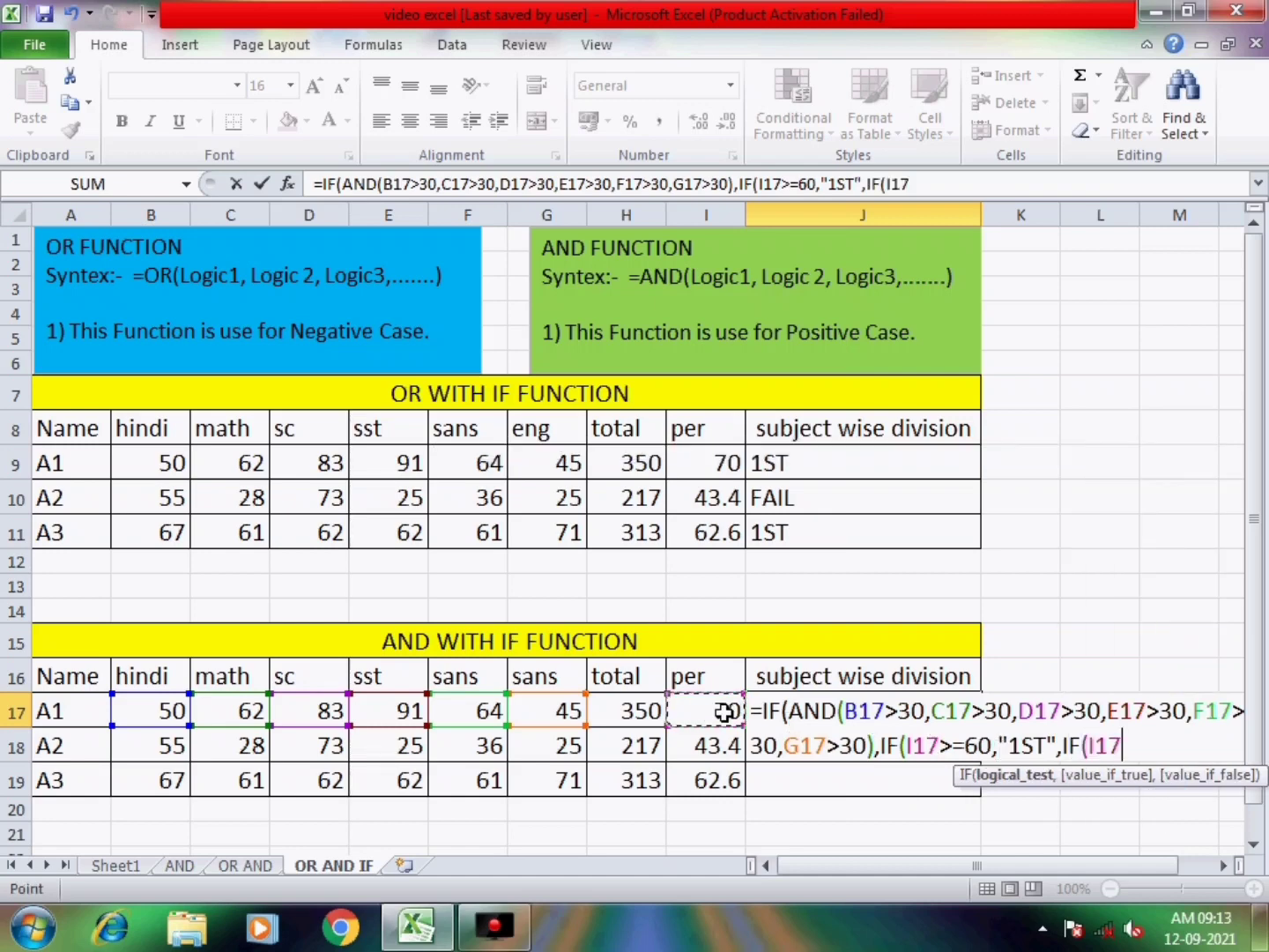
type(">=45,")
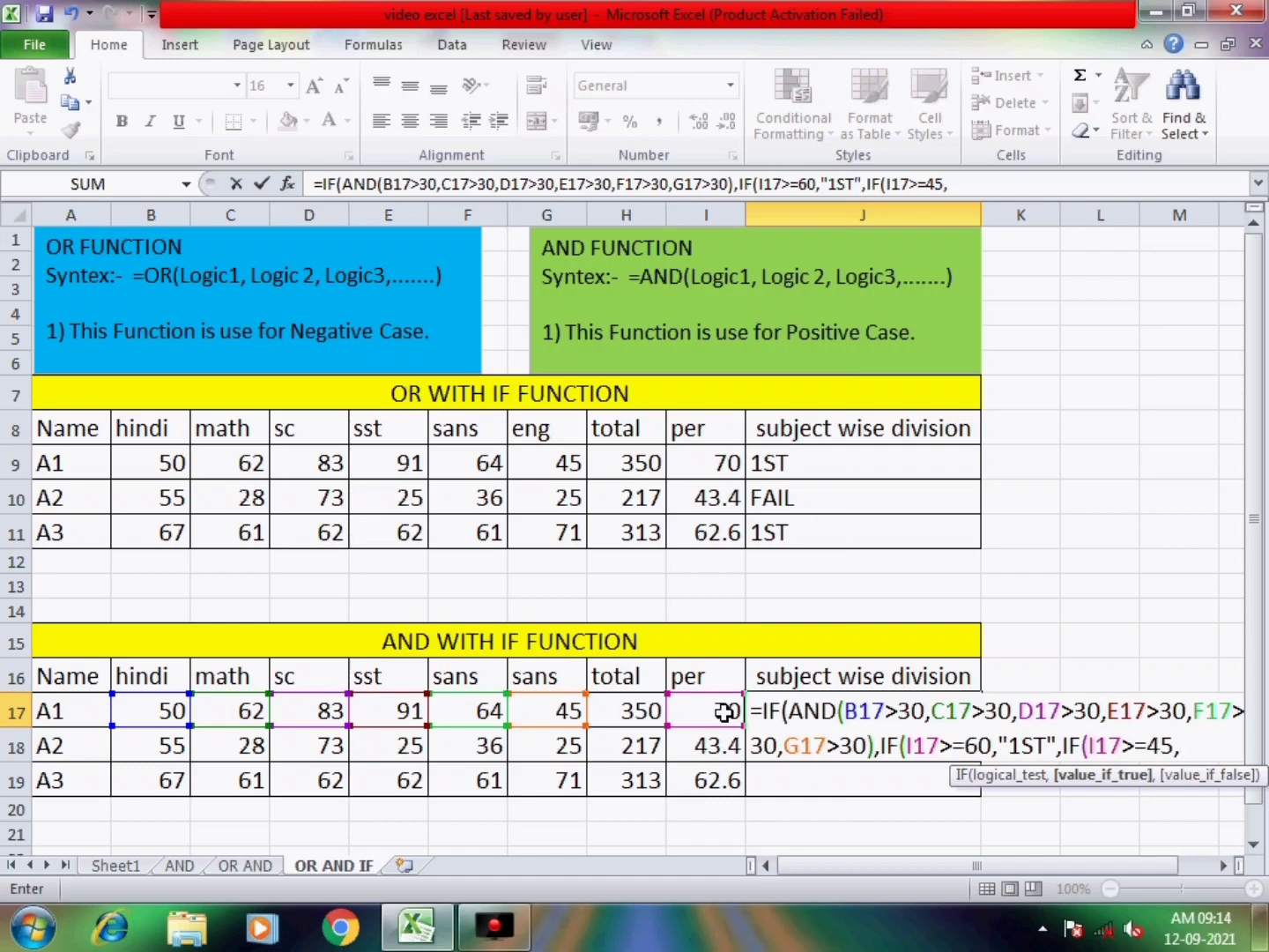
- Nest a last IF in J17 returning "FAIL" when I17>=30, and close the three inner IFs
type("IF(")
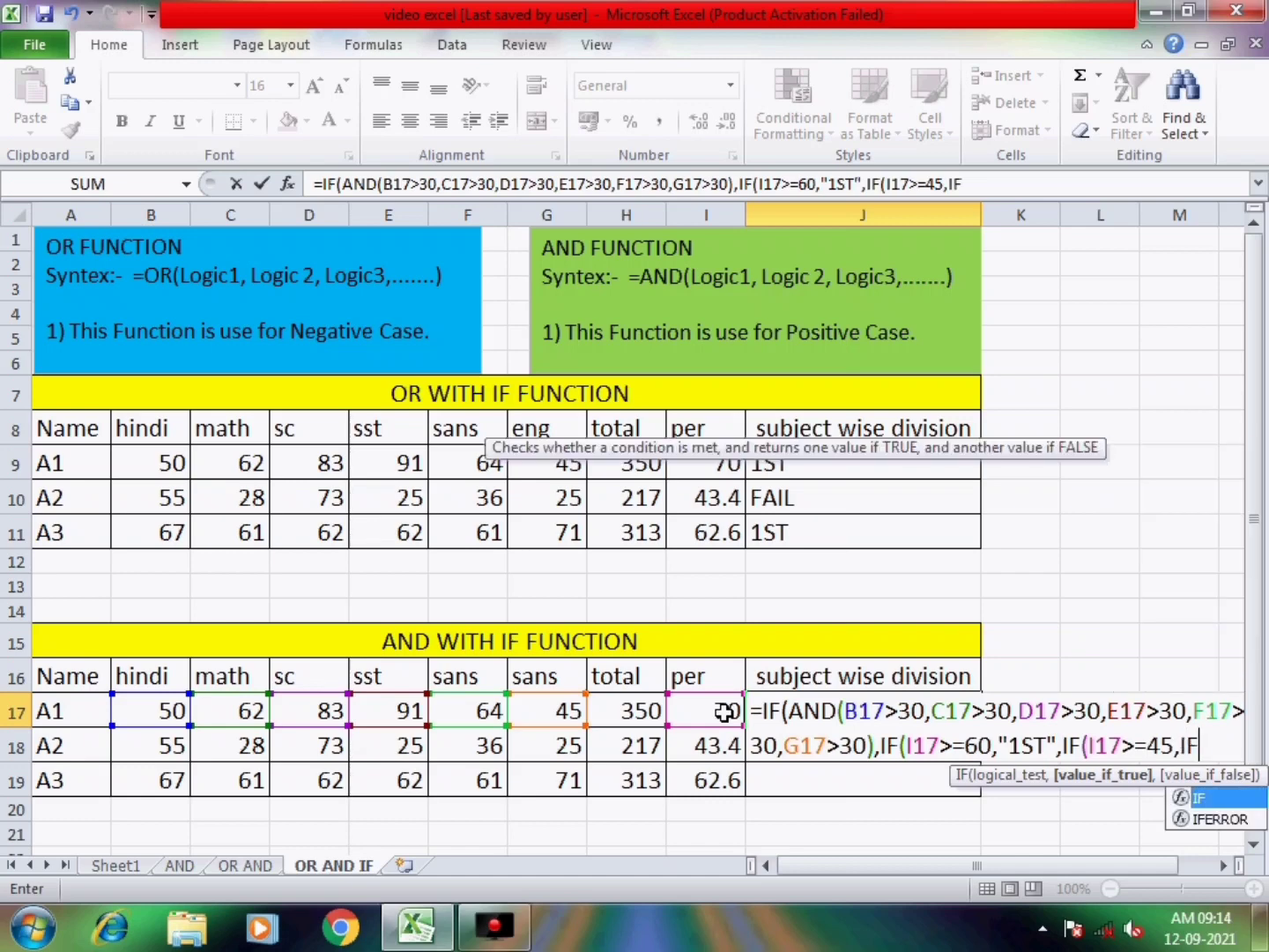
left_click(724, 712)
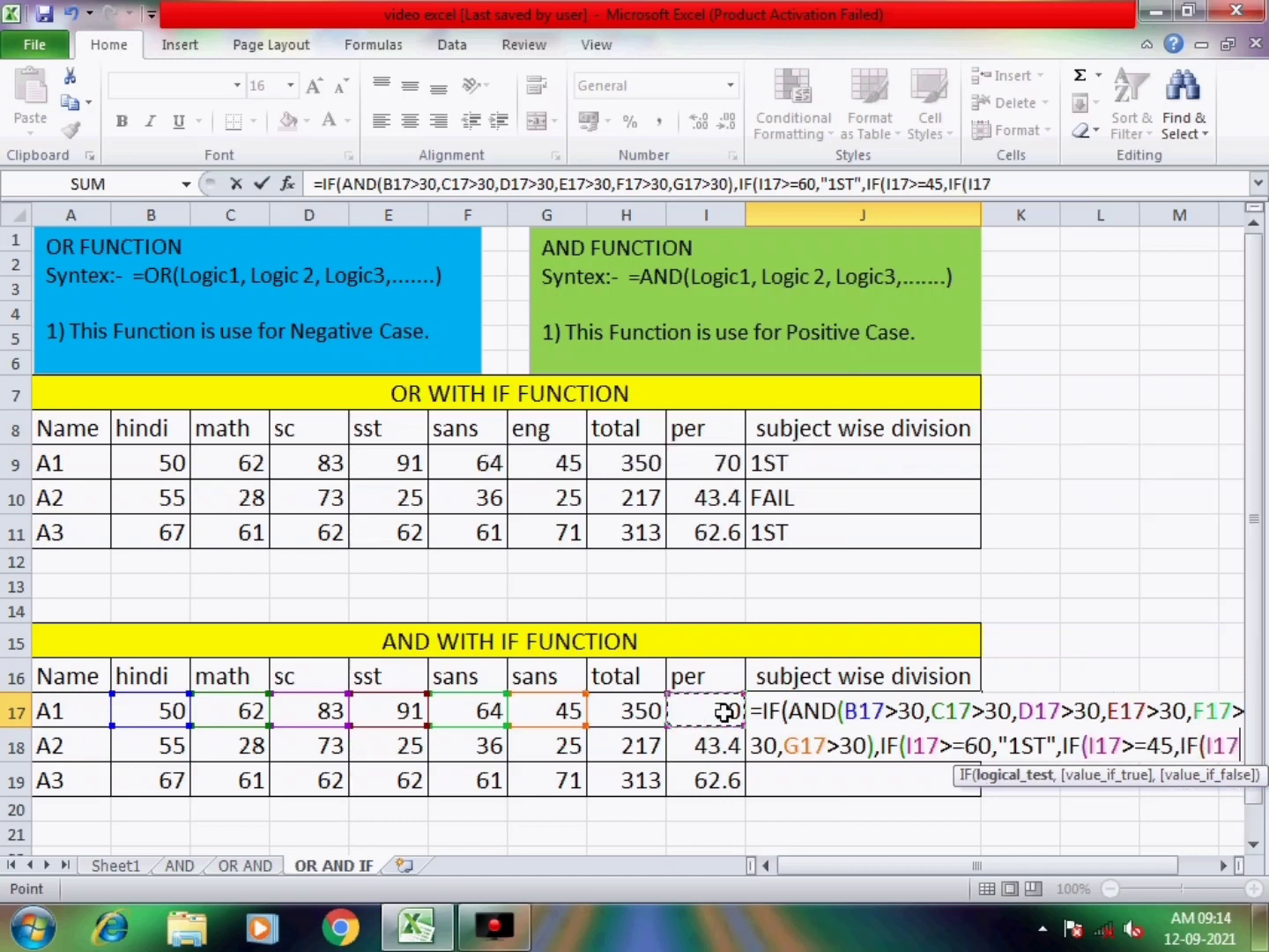
type(">=30")
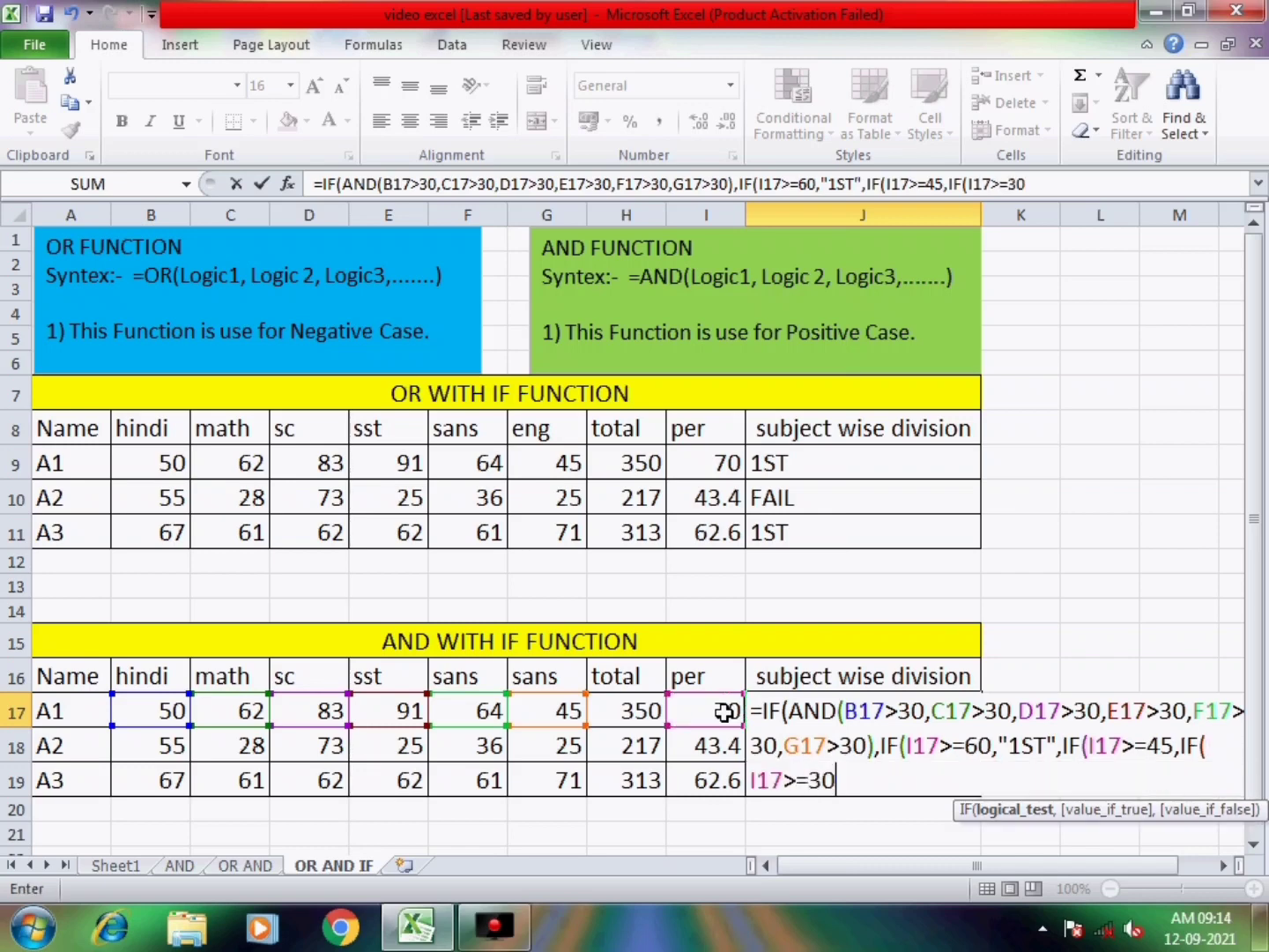
type(",")
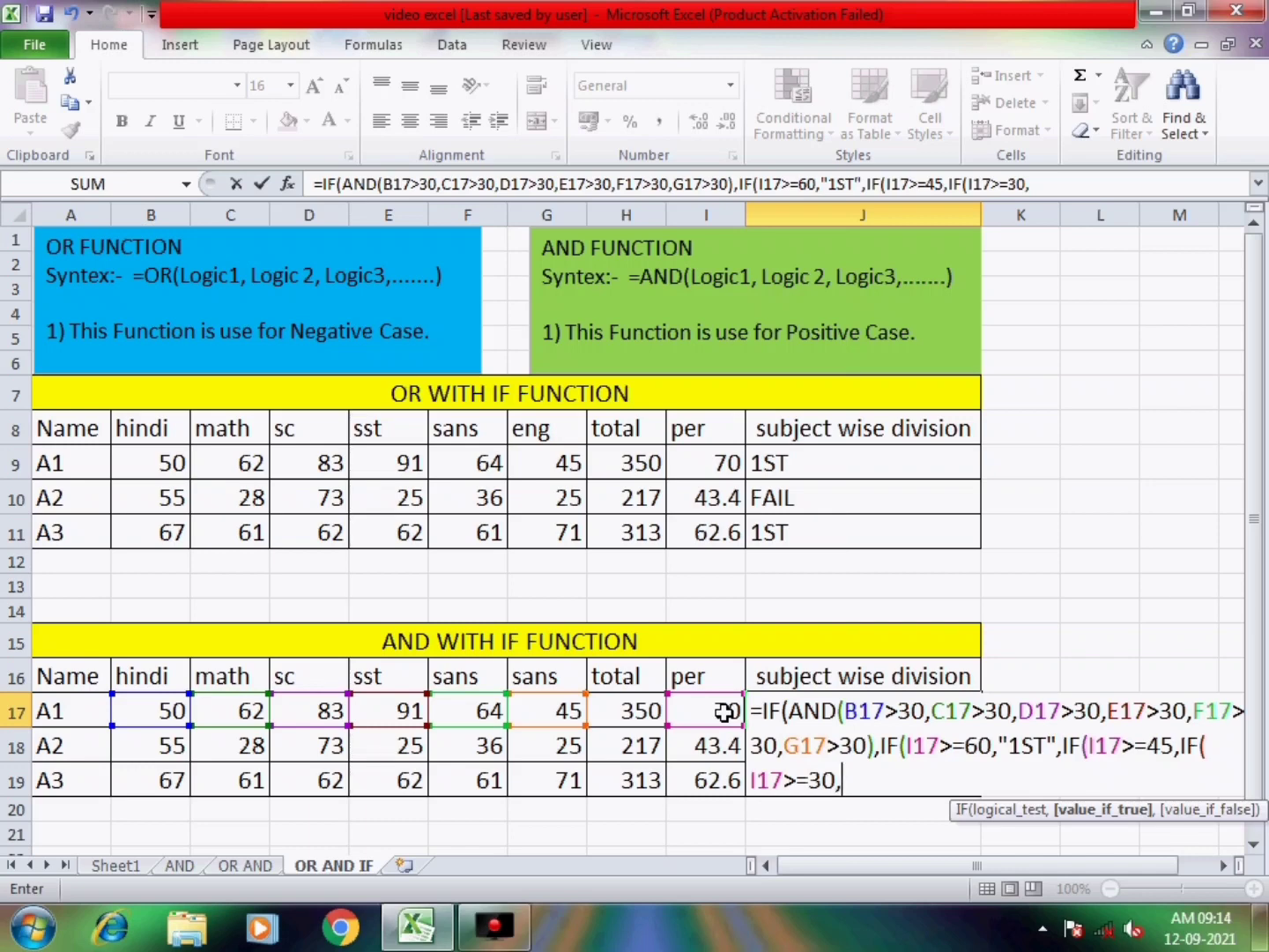
type("\"FAIL\"")
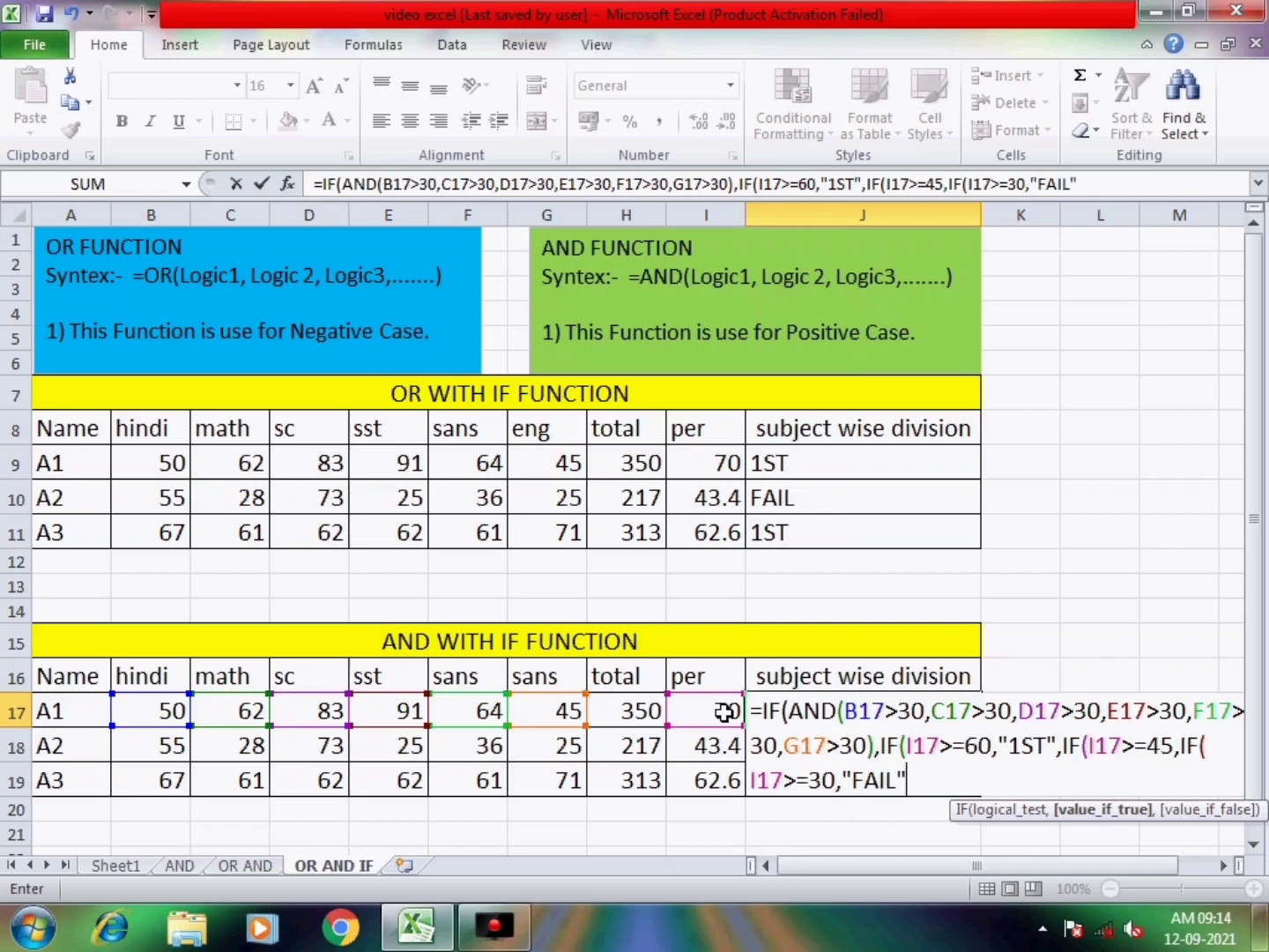
type(")))")
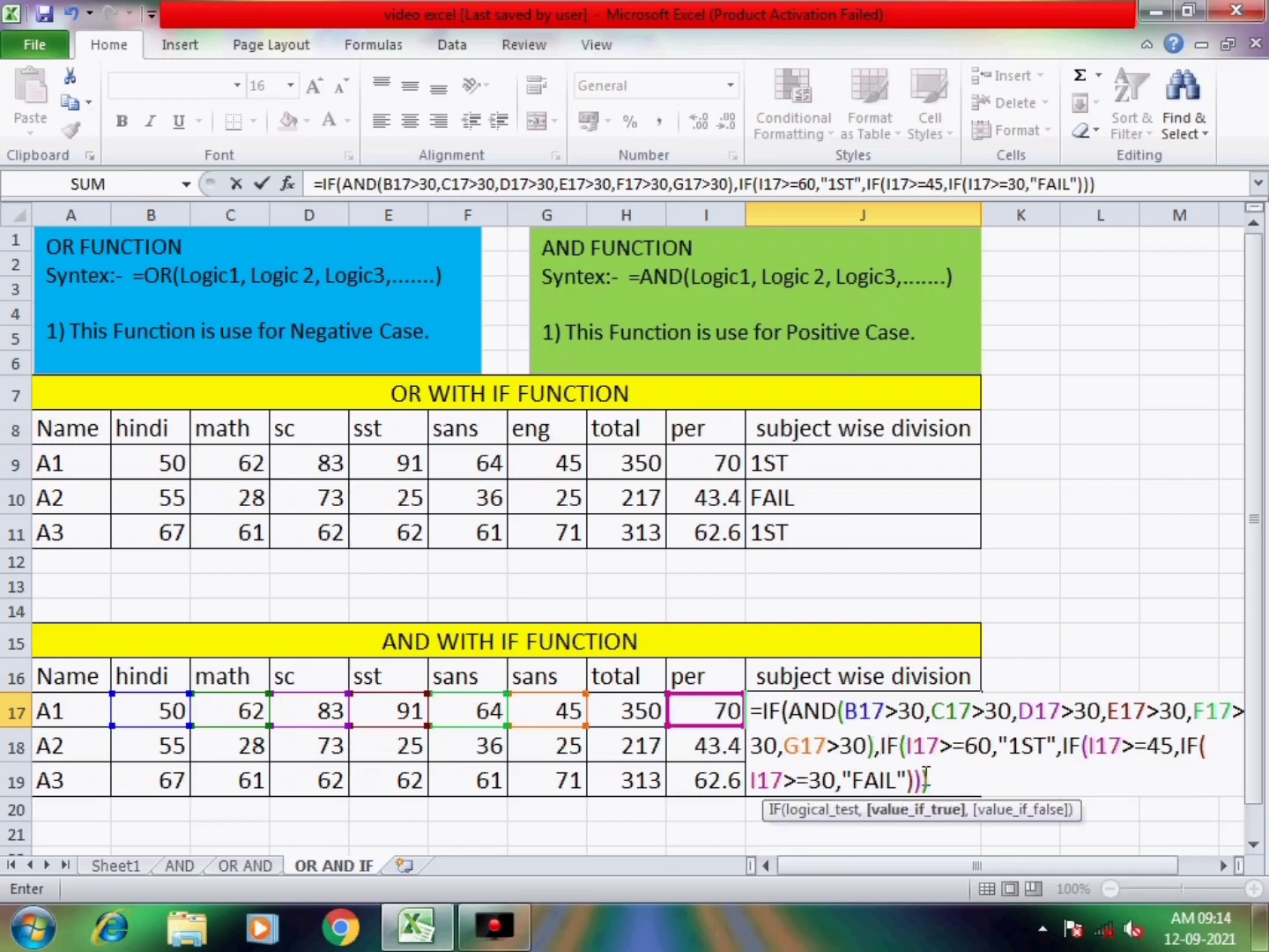
- Add "FAIL" as the outer IF's false result and enter the closed formula in J17
type(",\"FAI")
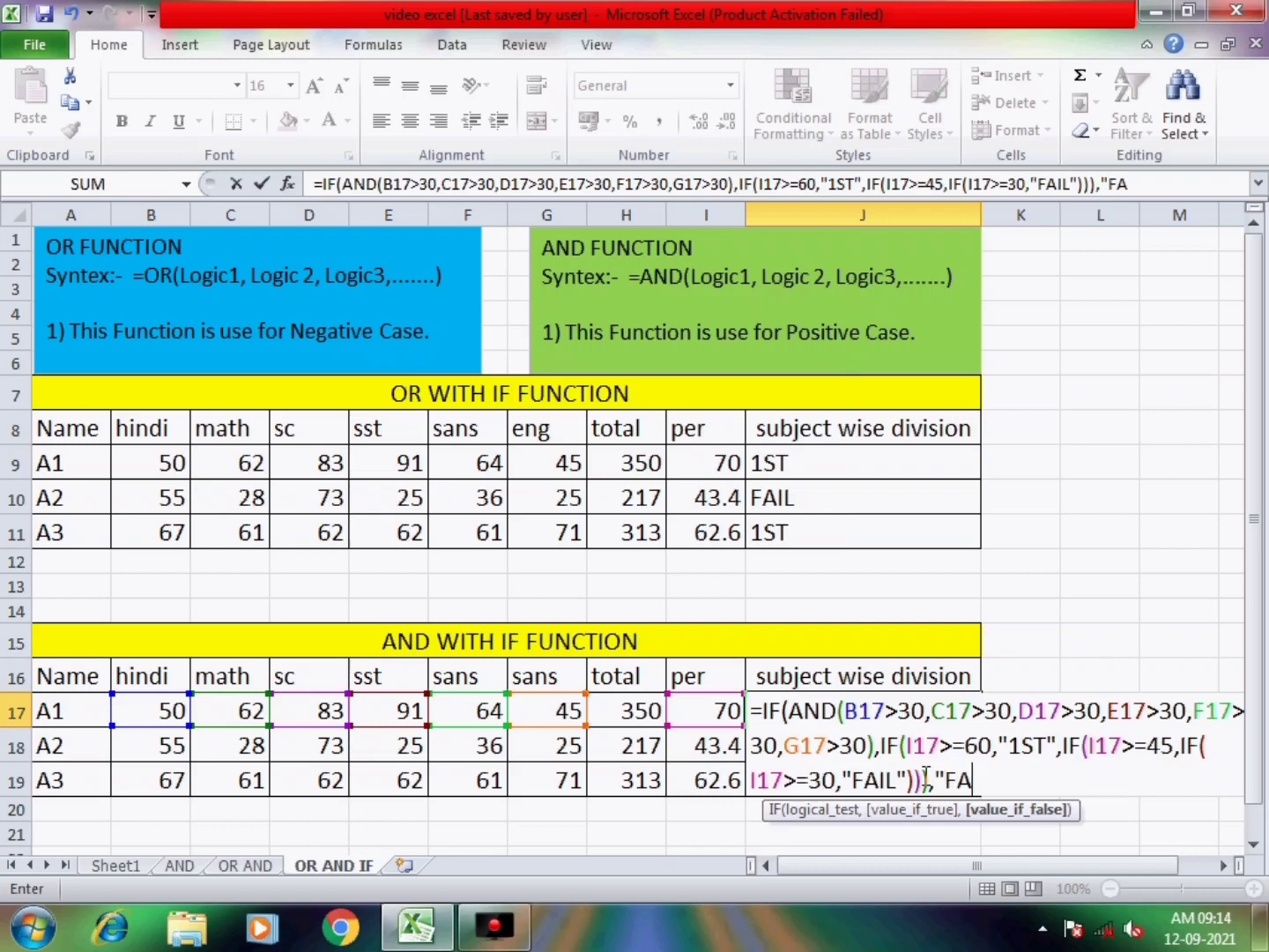
type("L\")")
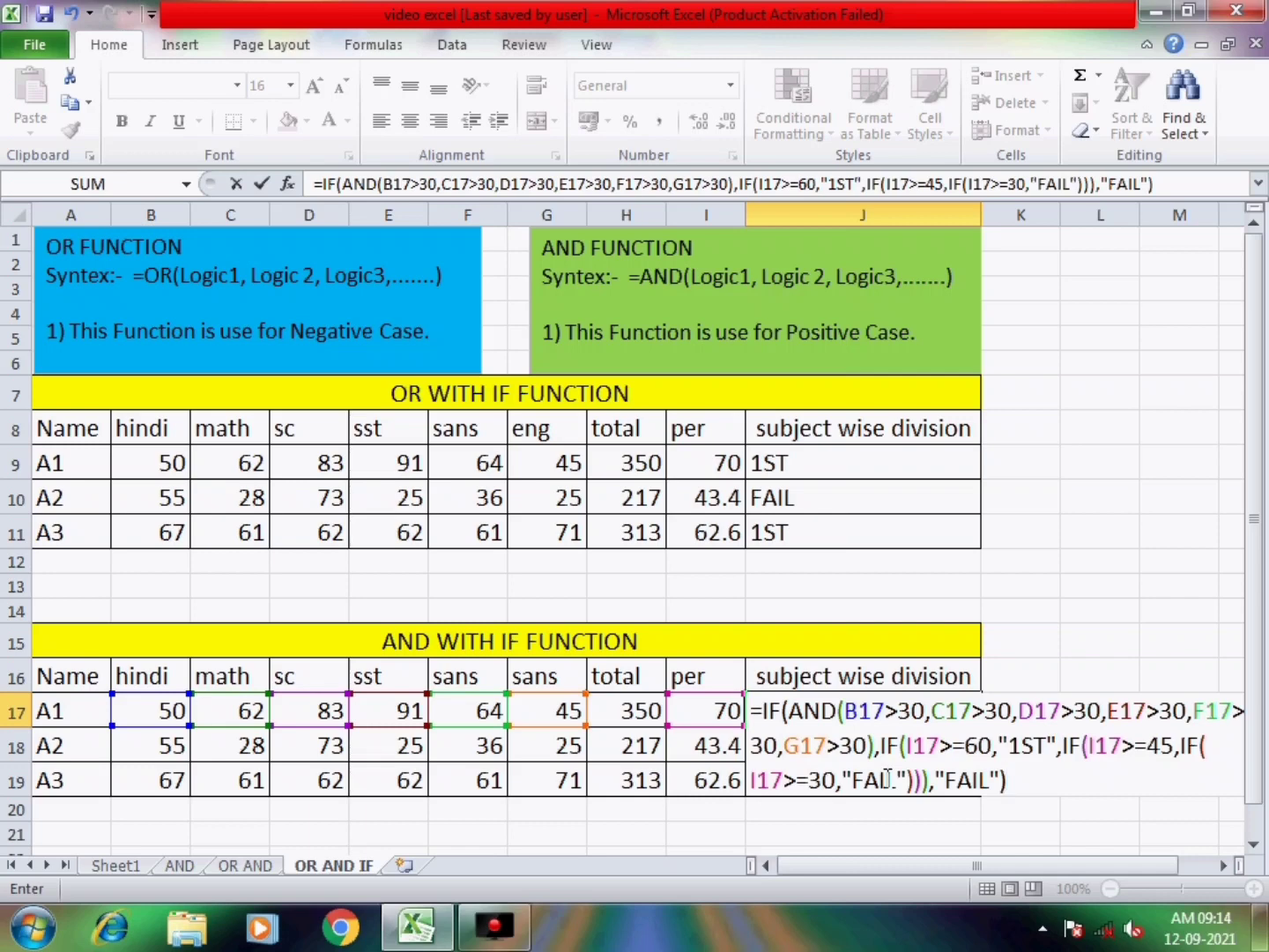
key("Return")
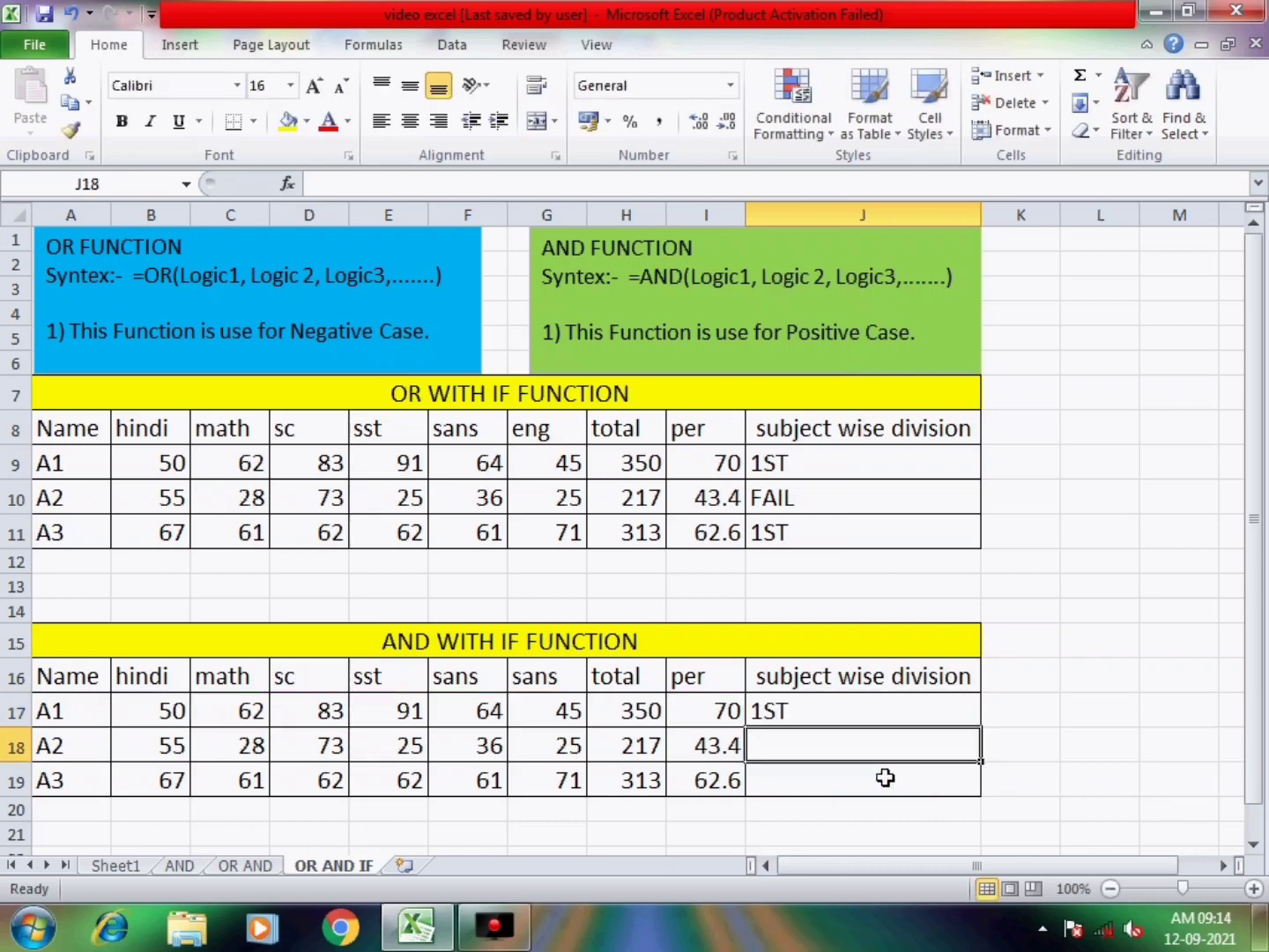
- Fill the J17 formula down to J19 in the AND WITH IF FUNCTION table
left_click(845, 711)
left_click_drag(982, 730, 972, 787)
left_click(807, 751)
left_click(823, 806)
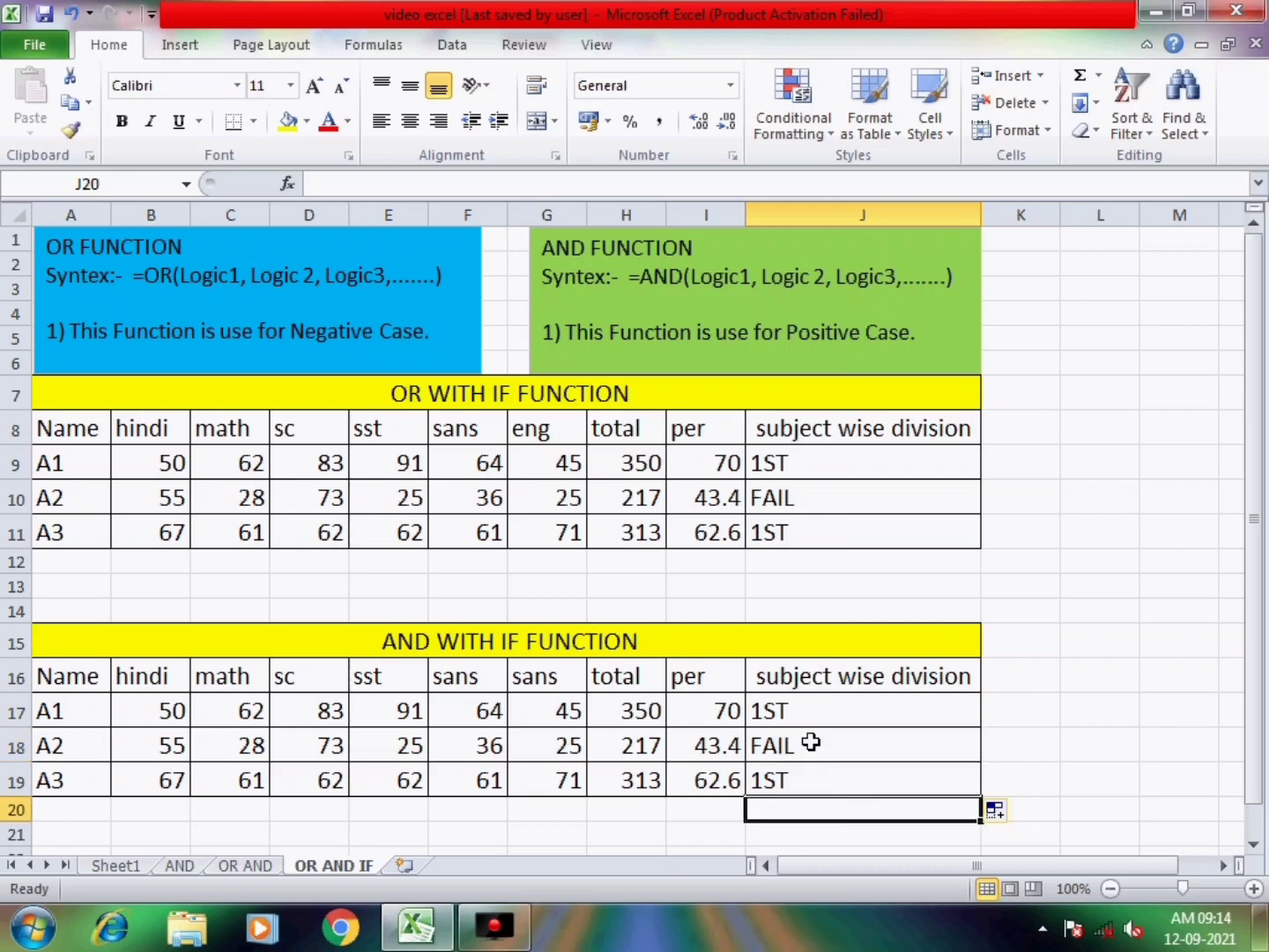
- Set A3's math mark in C19 to 29 to test the AND formula
left_click(259, 778)
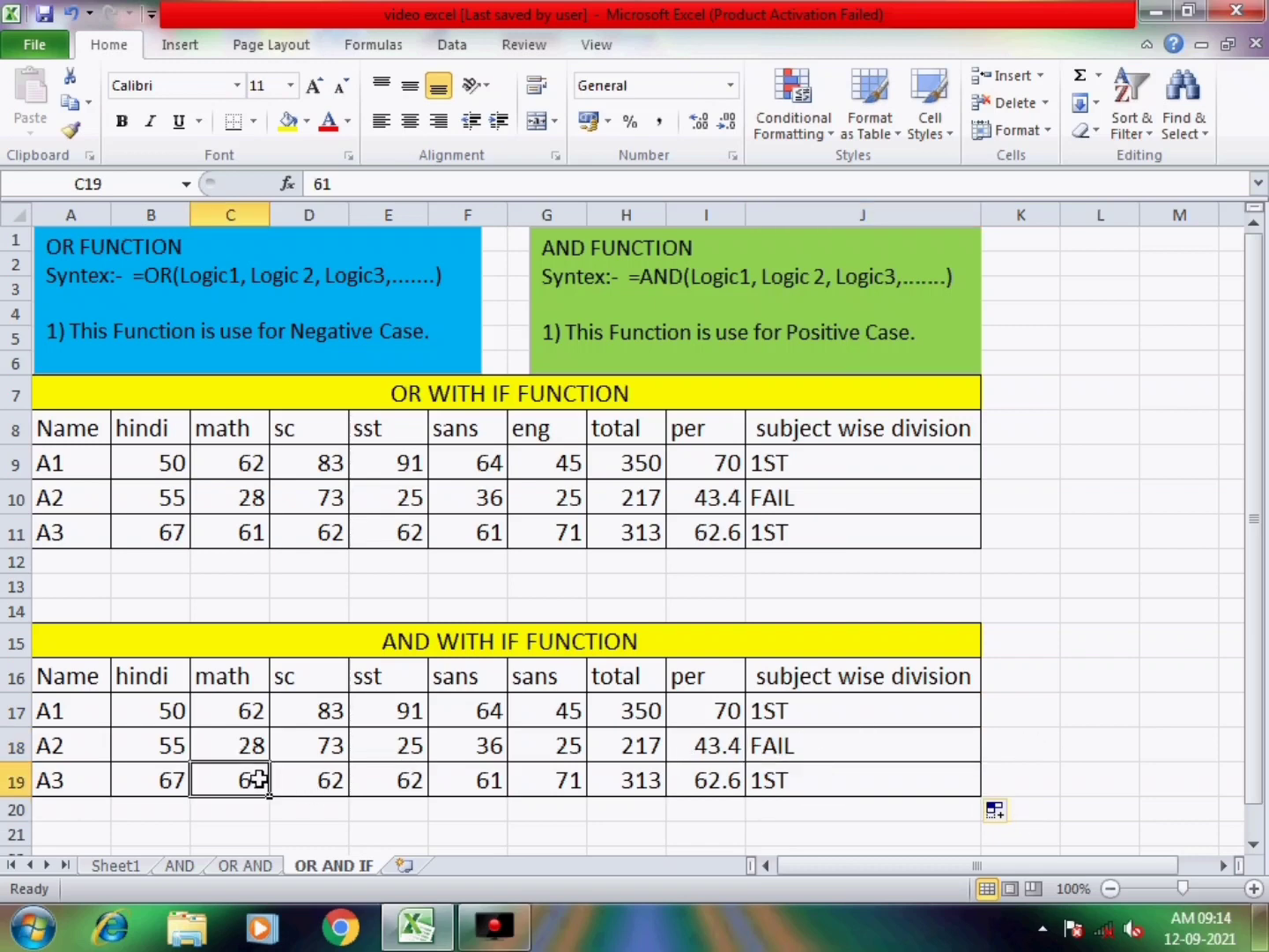
type("29")
key("Return")
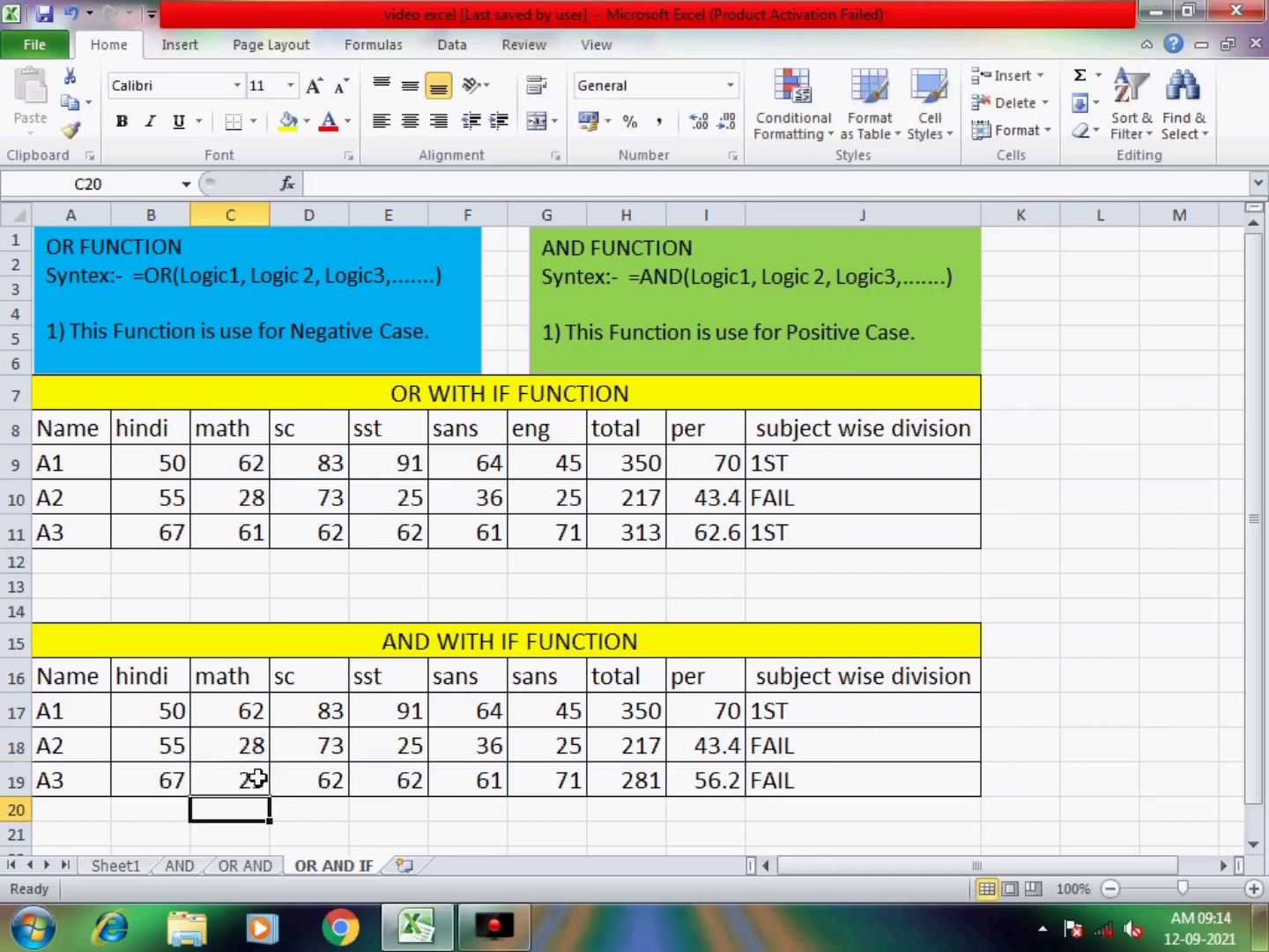
- Set A3's math mark in C19 to 30
left_click(257, 777)
type("30")
key("Return")
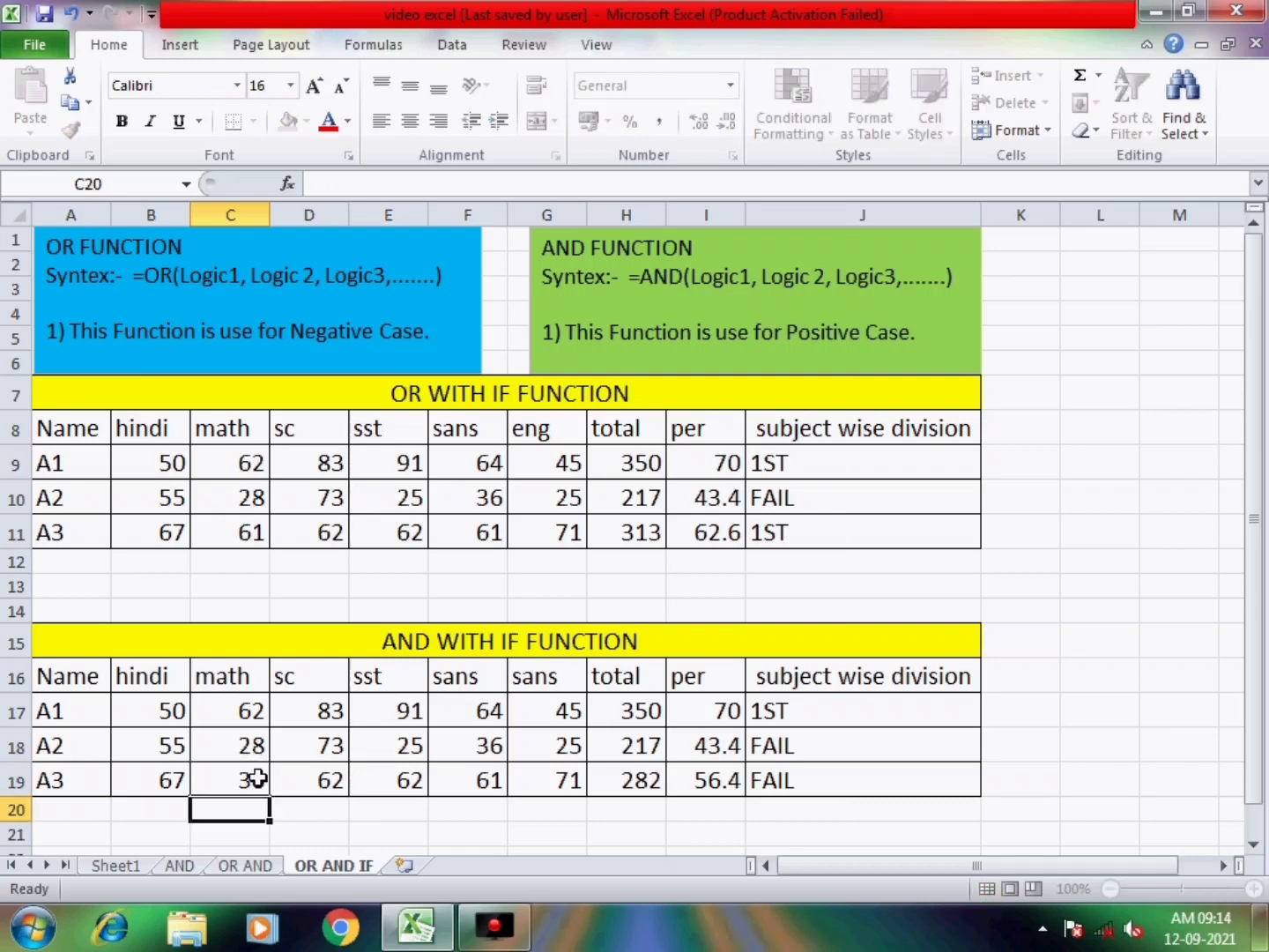
- Review the formula in J17, highlighting its nested IF part, and close it without changes
left_click(805, 720)
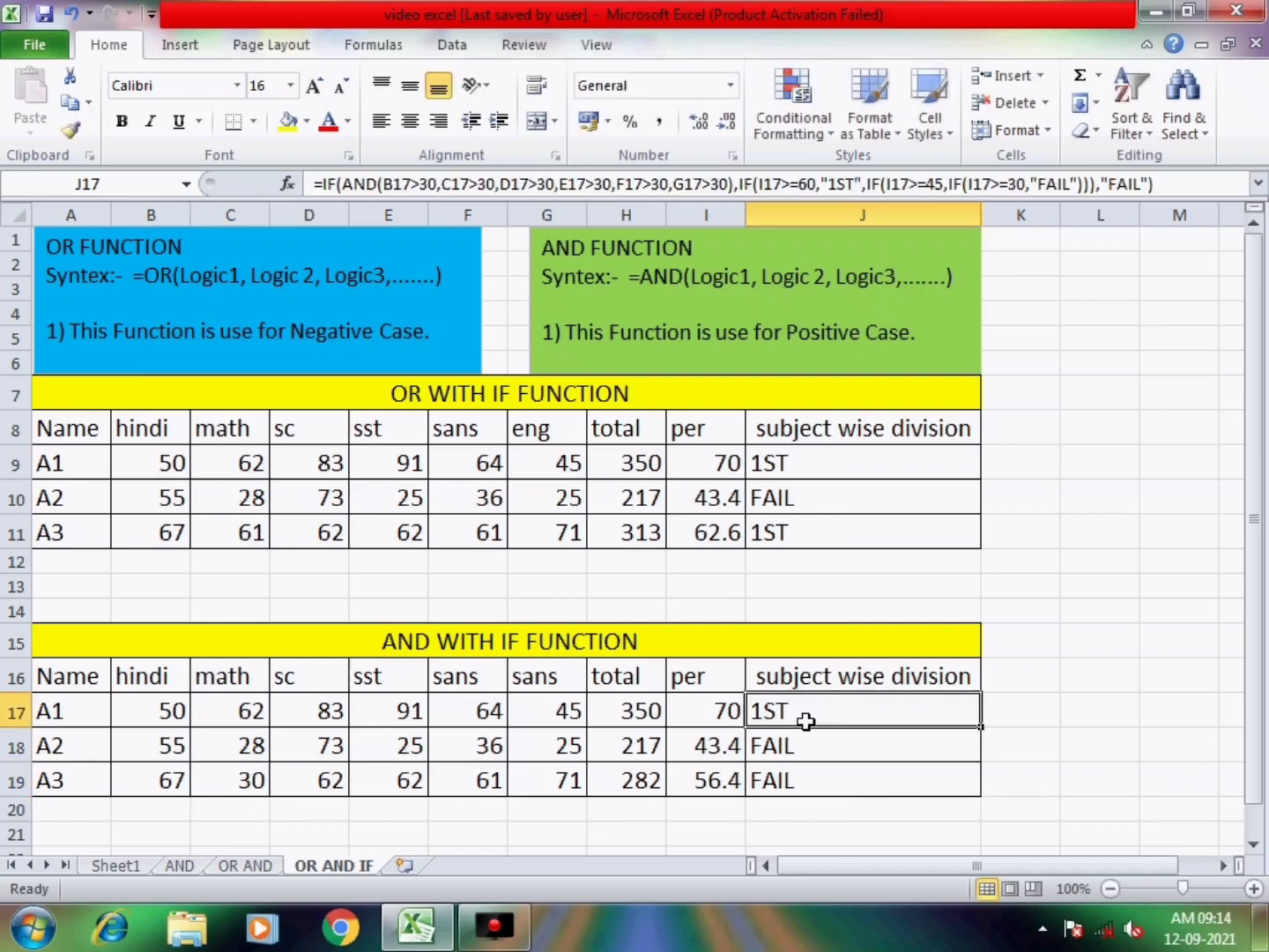
key("F2")
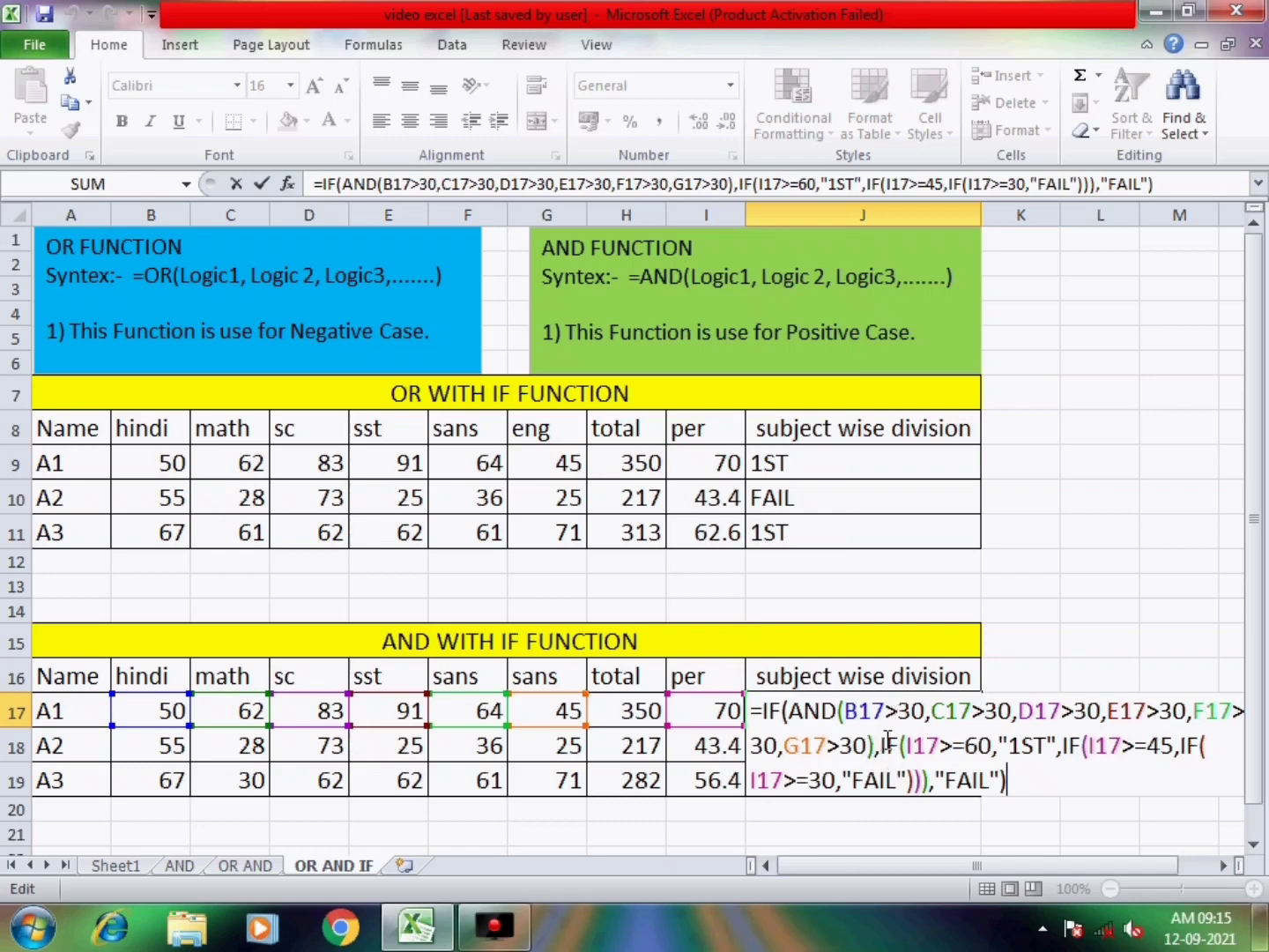
left_click_drag(880, 746, 930, 782)
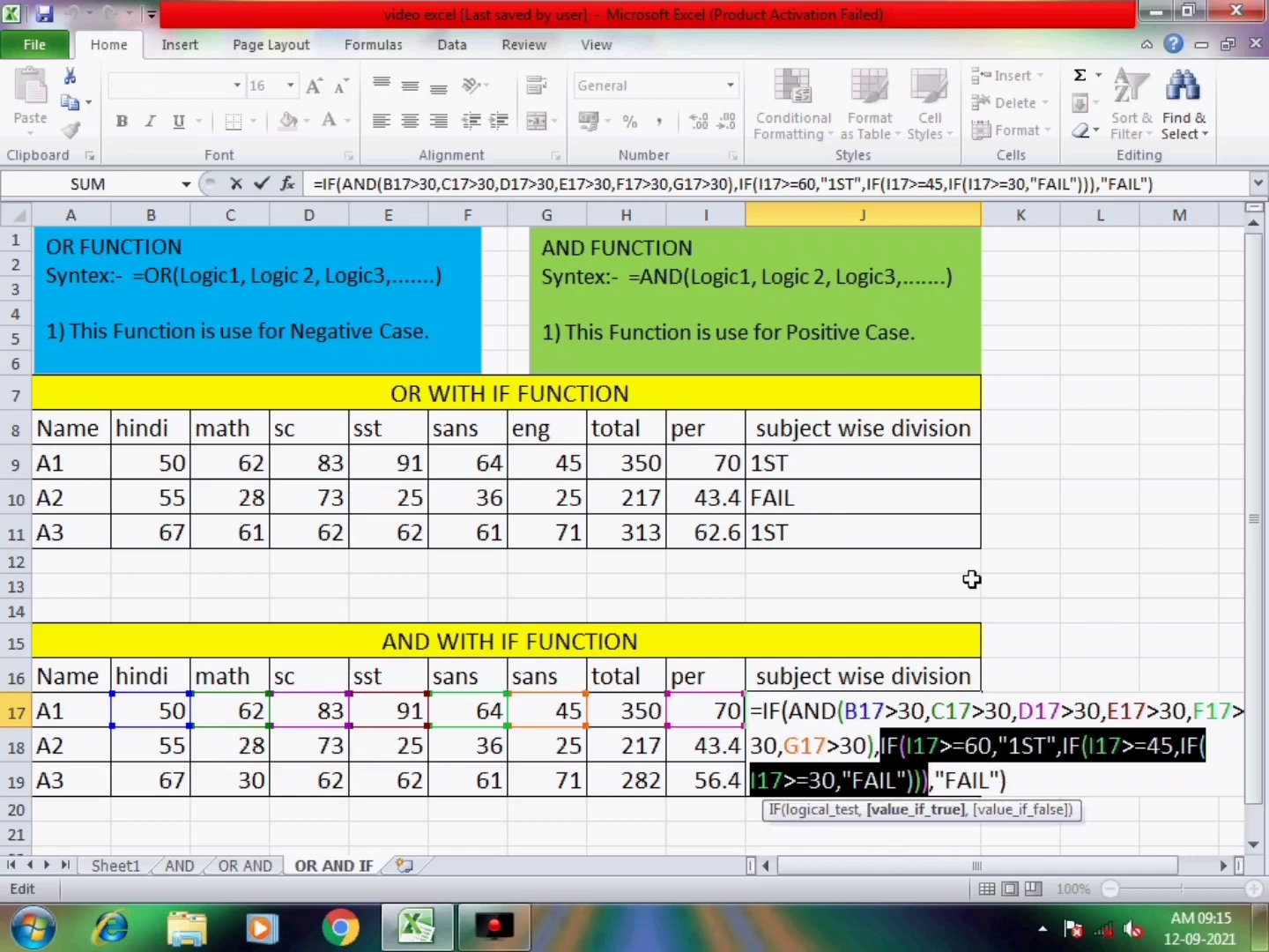
key("Return")
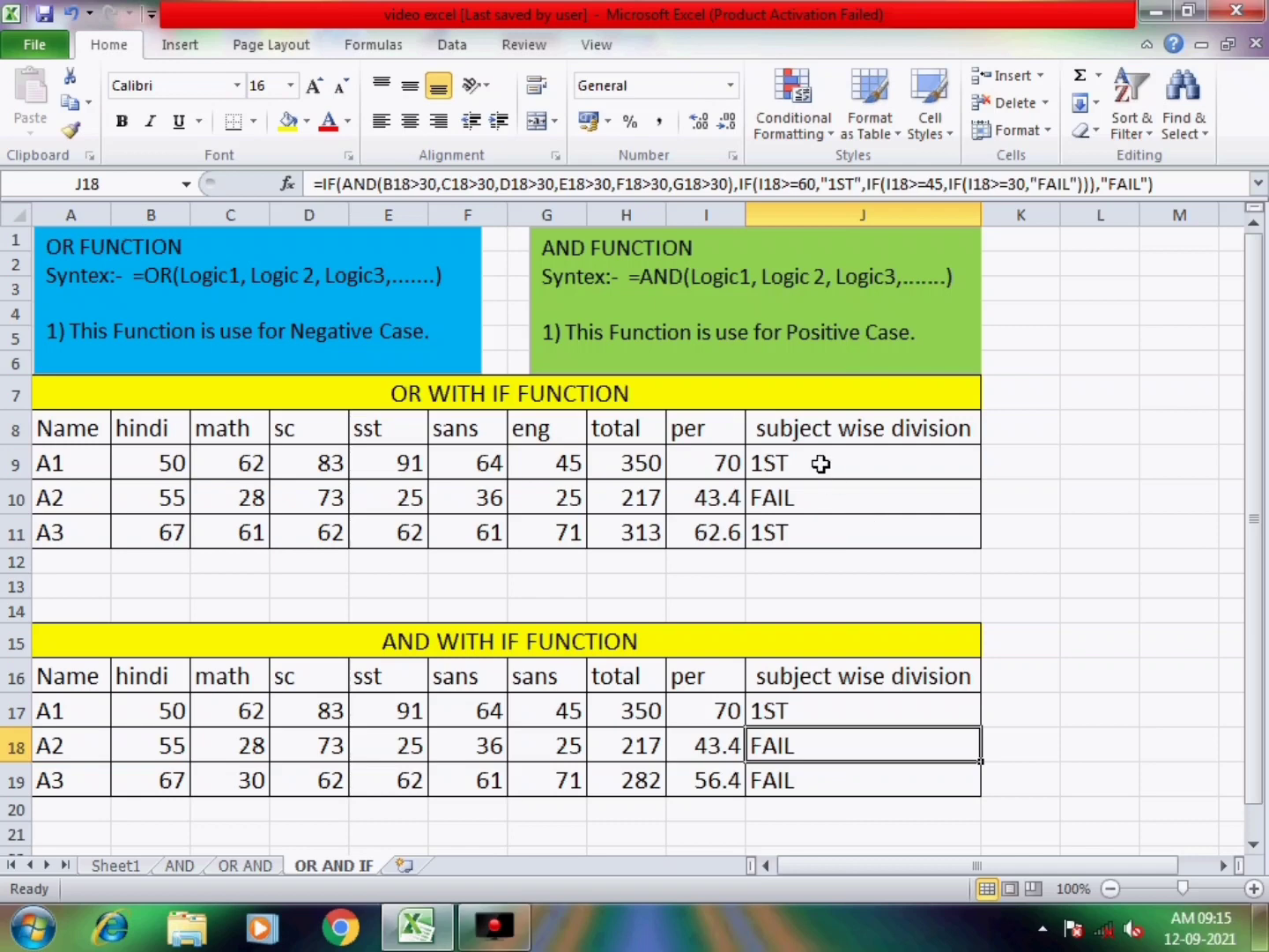
- Review the formula in J9, highlighting its OR test with the "FAIL" result and its nested IF part, and close it without changes
left_click(820, 462)
double_click(823, 465)
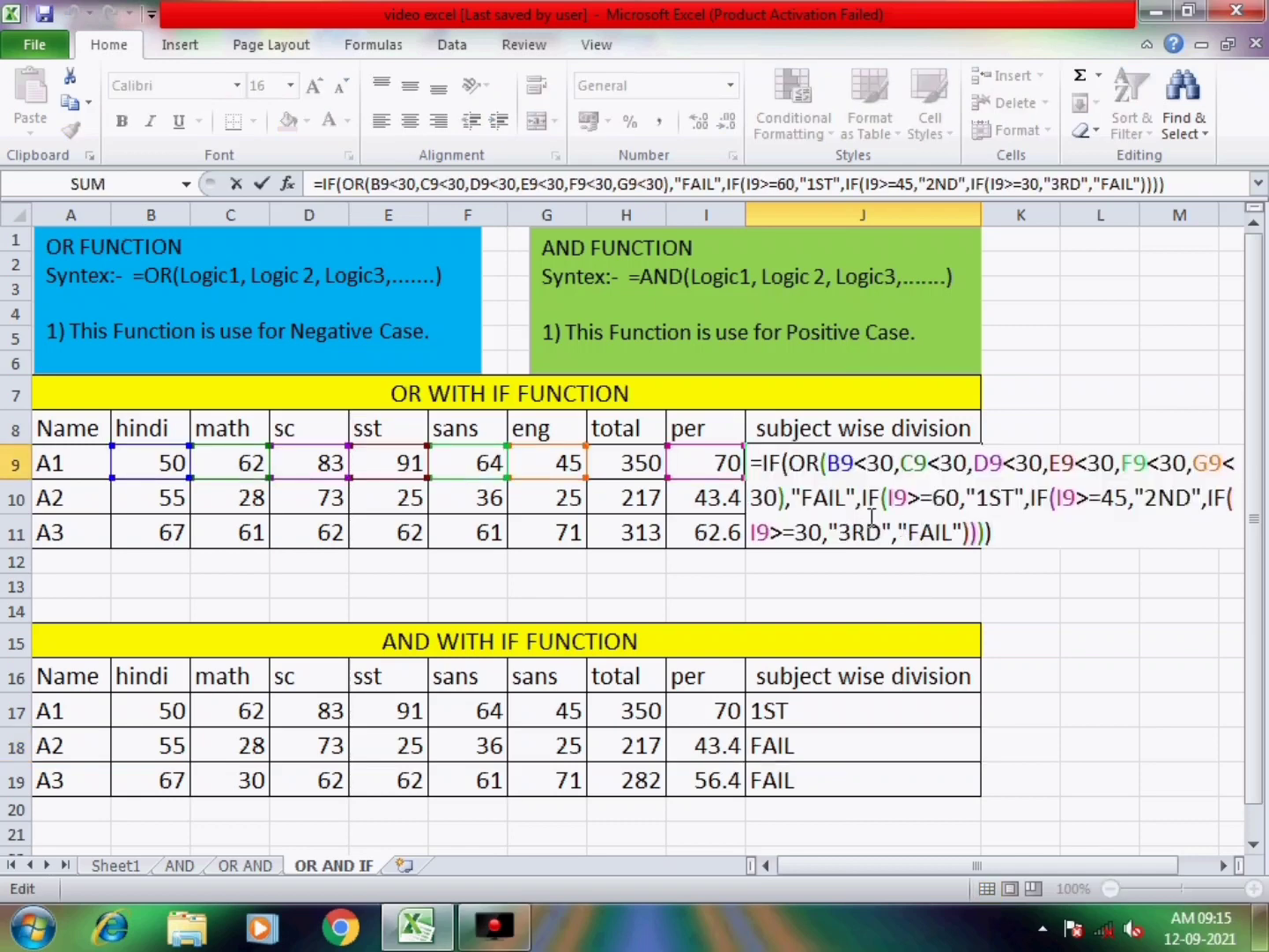
left_click_drag(854, 499, 770, 464)
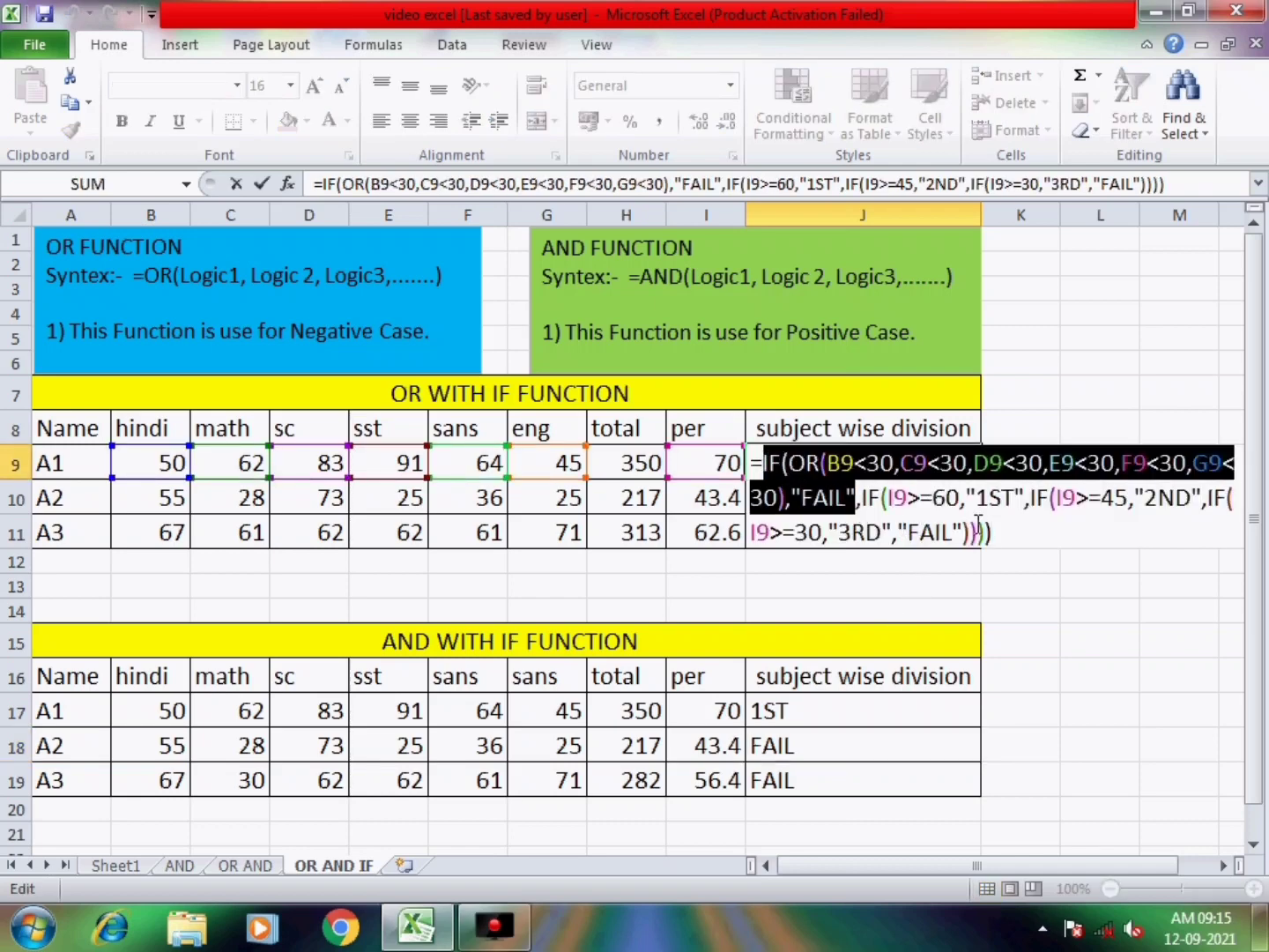
left_click_drag(993, 532, 865, 496)
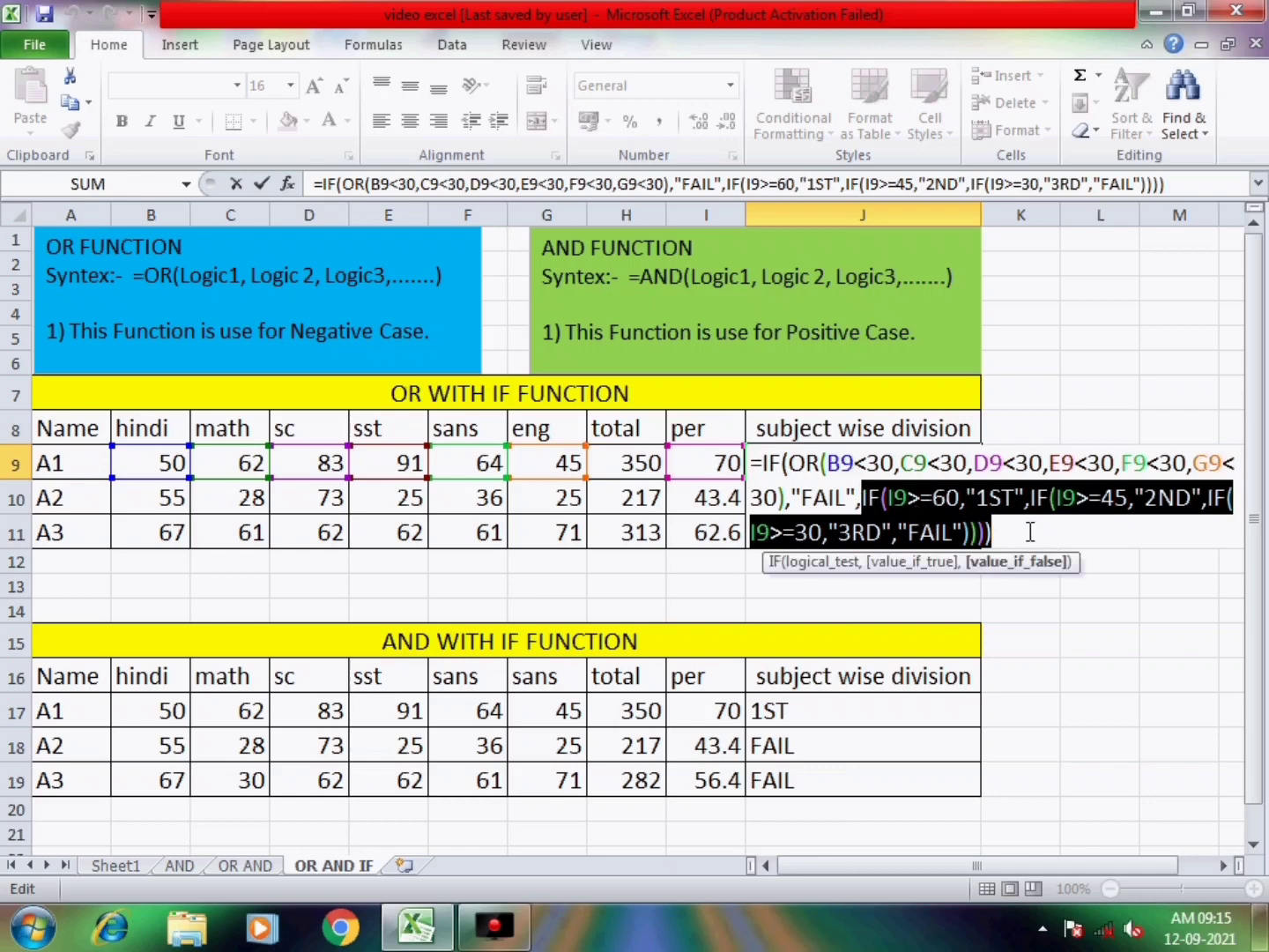
left_click(1029, 528)
key("Return")
left_click(1028, 532)
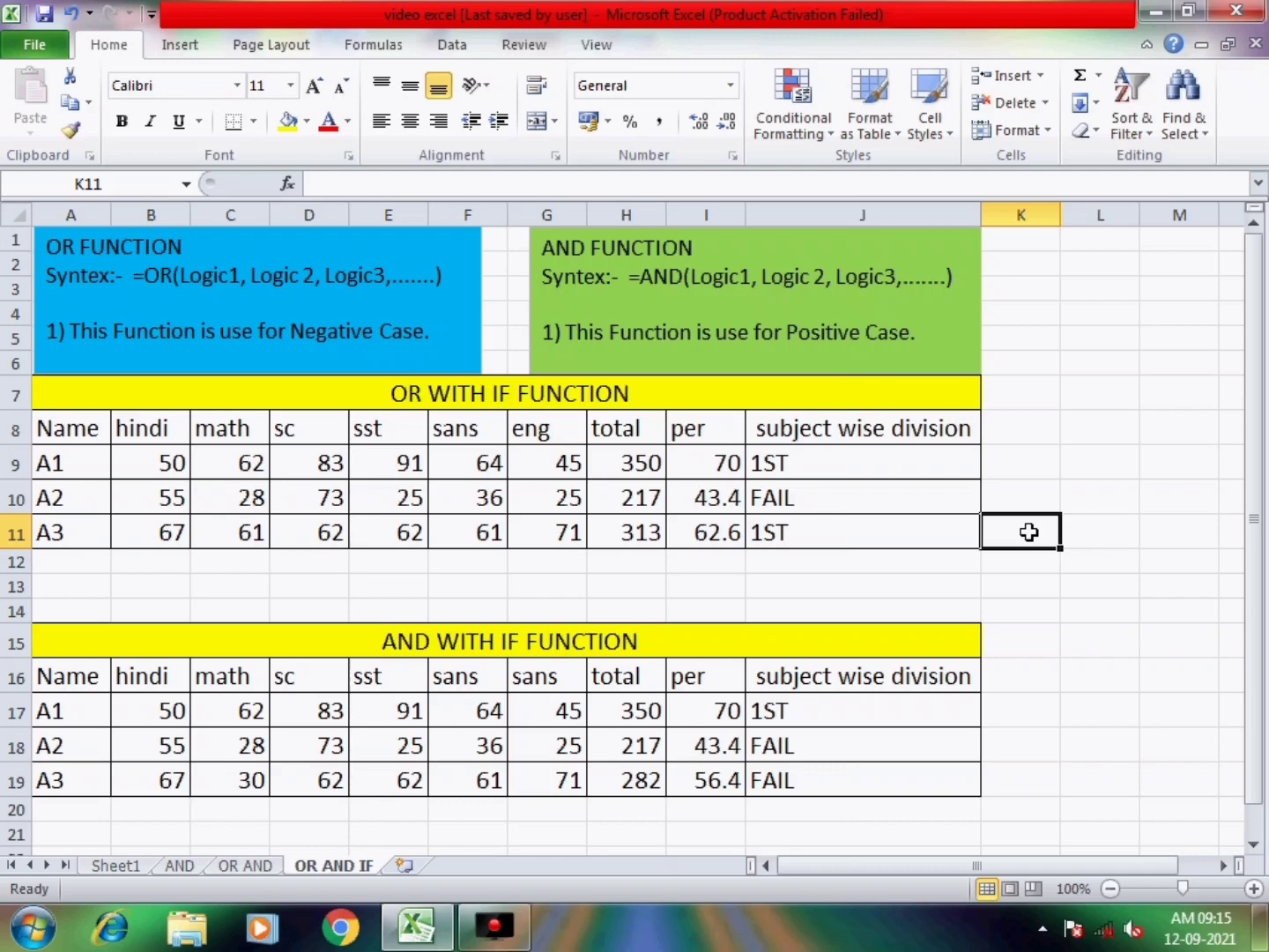
left_click(1031, 417)
left_click_drag(1042, 361, 1130, 616)
left_click(1076, 528)
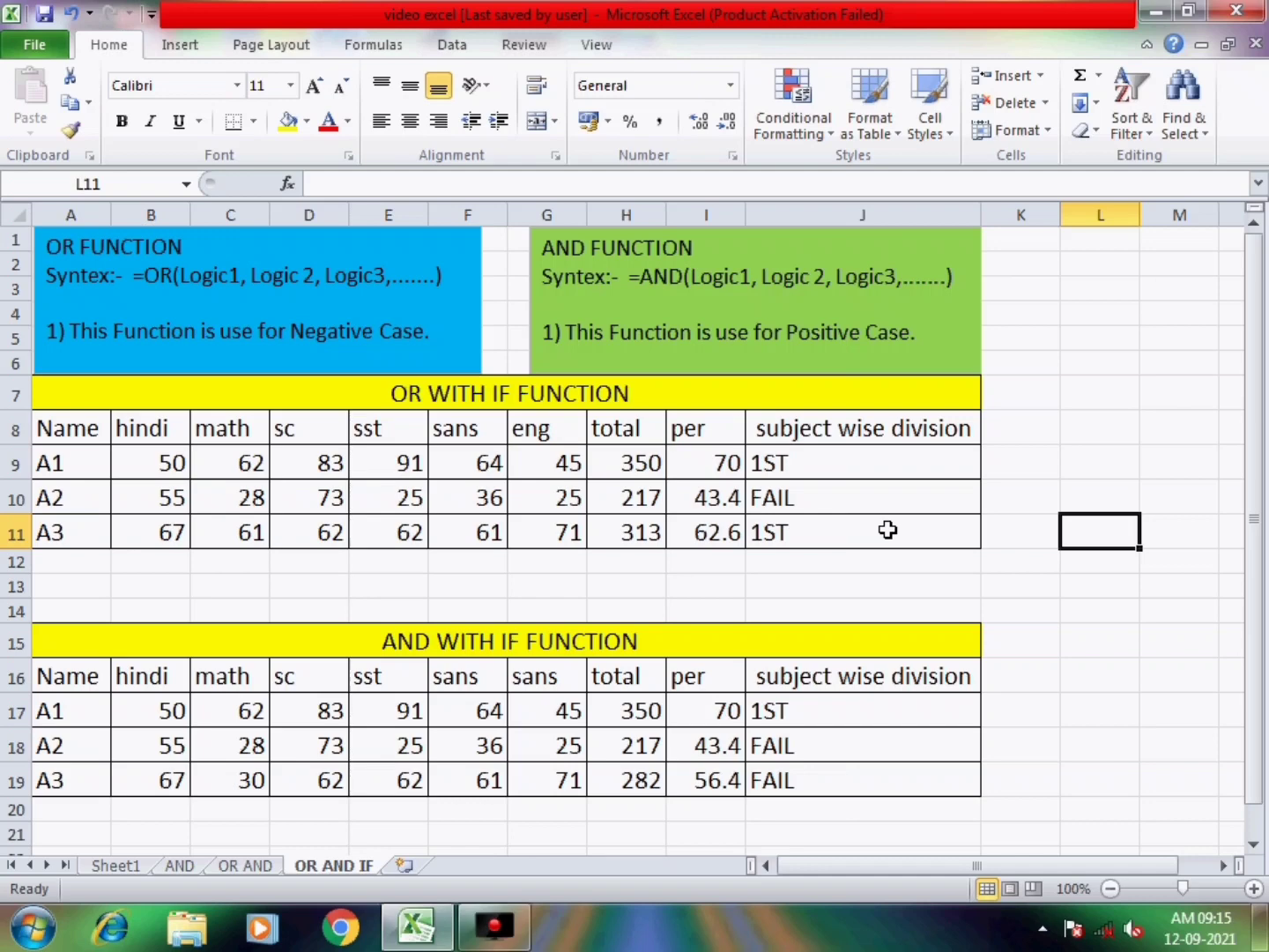
- Review the AND, OR AND and OR AND IF sheets in turn, finishing on the topic overview in Sheet1
left_click(178, 866)
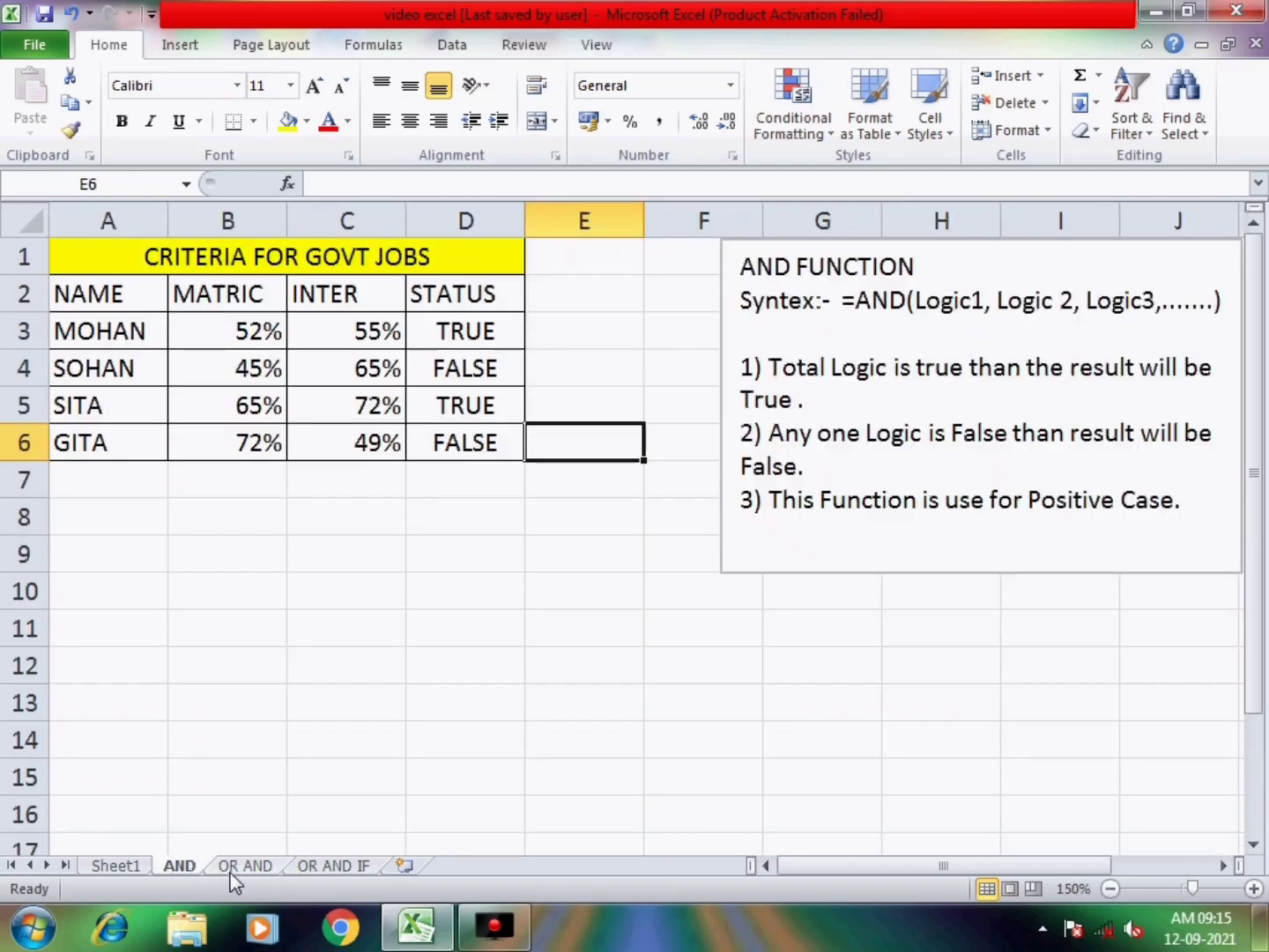
left_click(236, 866)
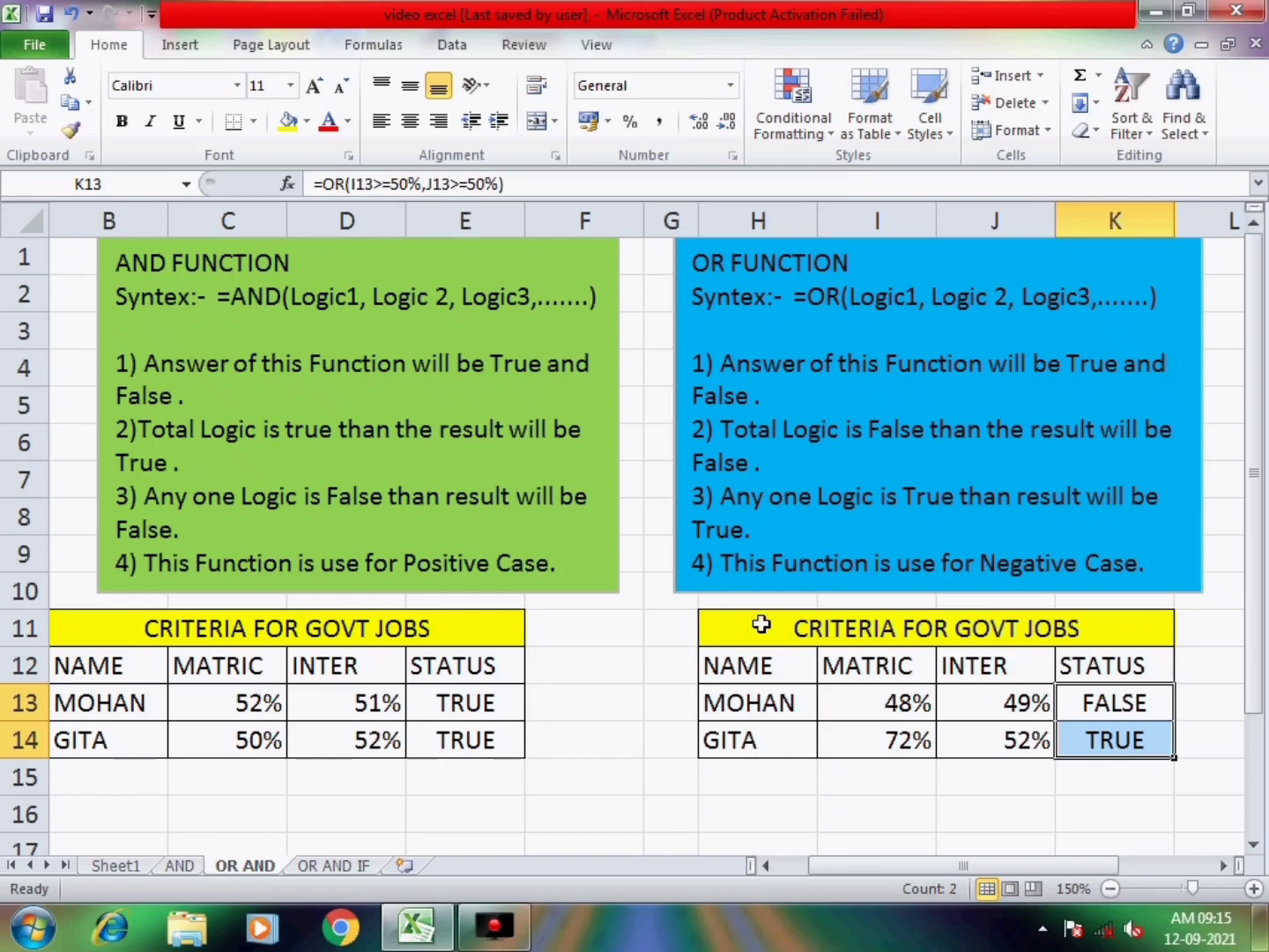
left_click(334, 868)
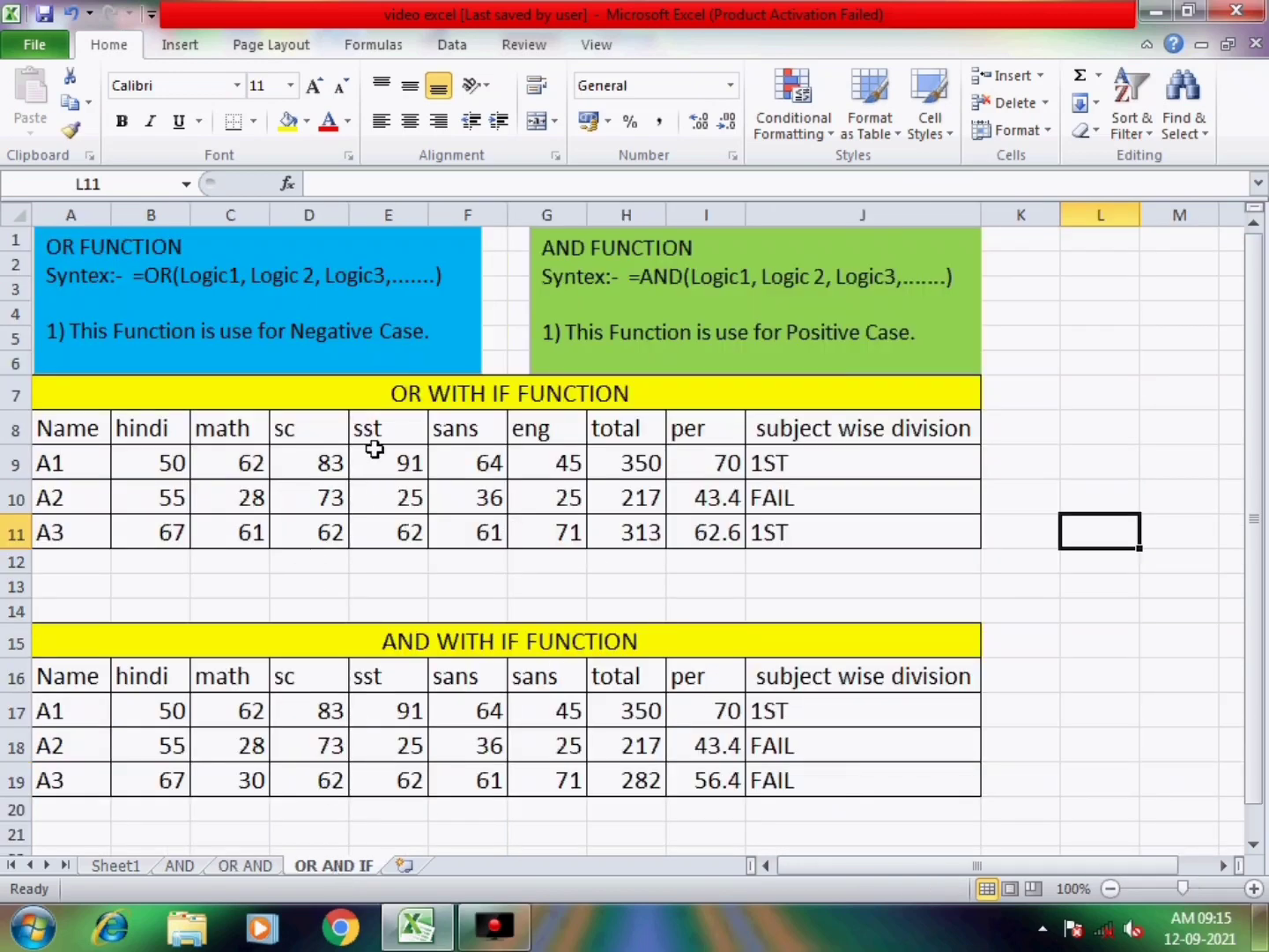
left_click(131, 870)
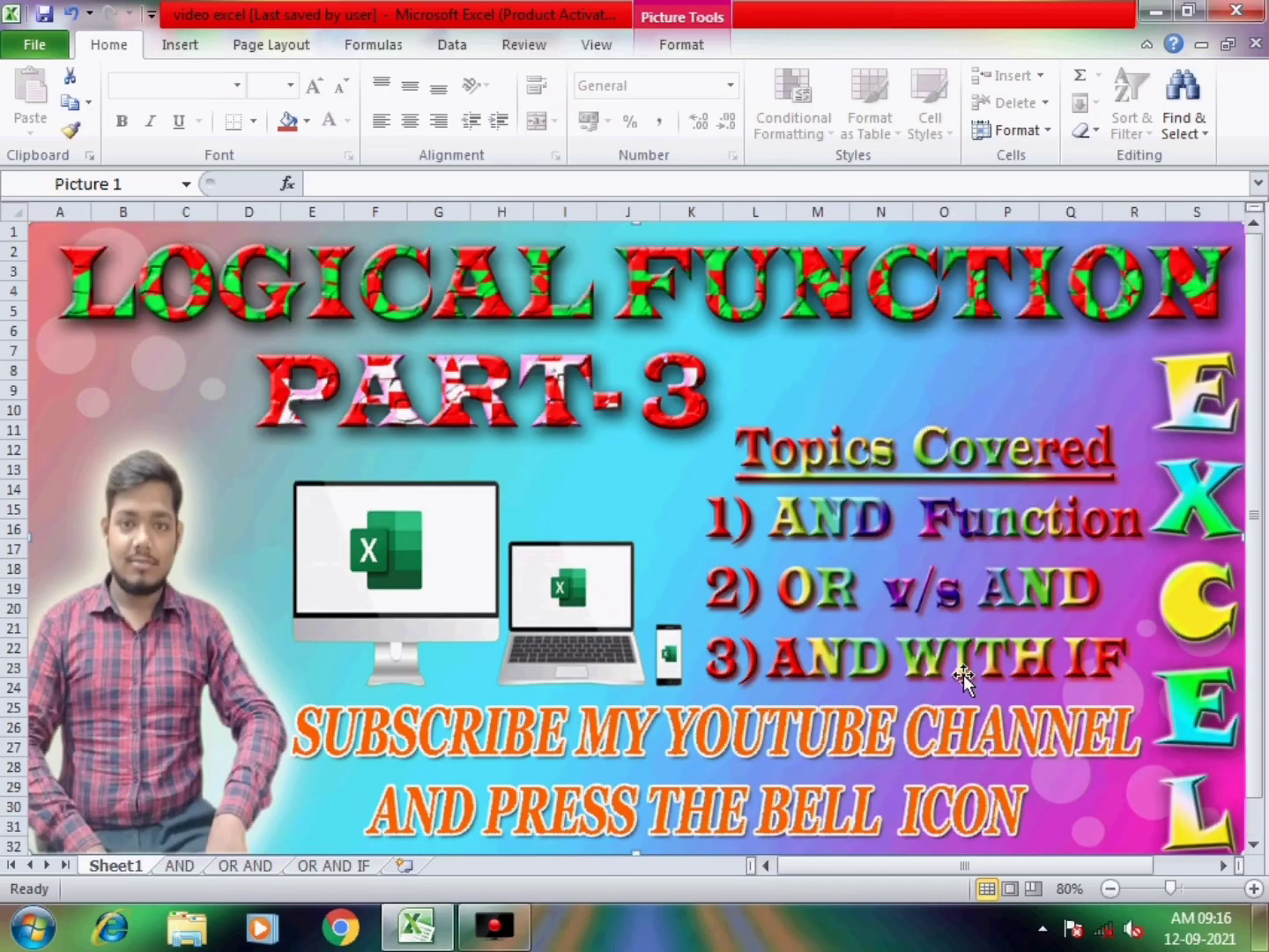